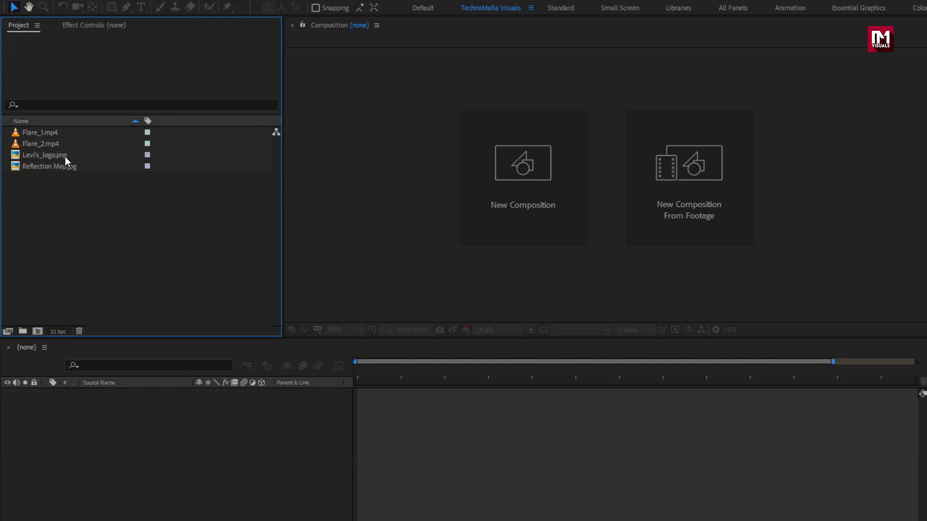
Preview the imported Flare_1.mp4, Flare_2.mp4, Levi's_logo.png and Reflection Map.jpg footage items
click(60, 134)
click(62, 143)
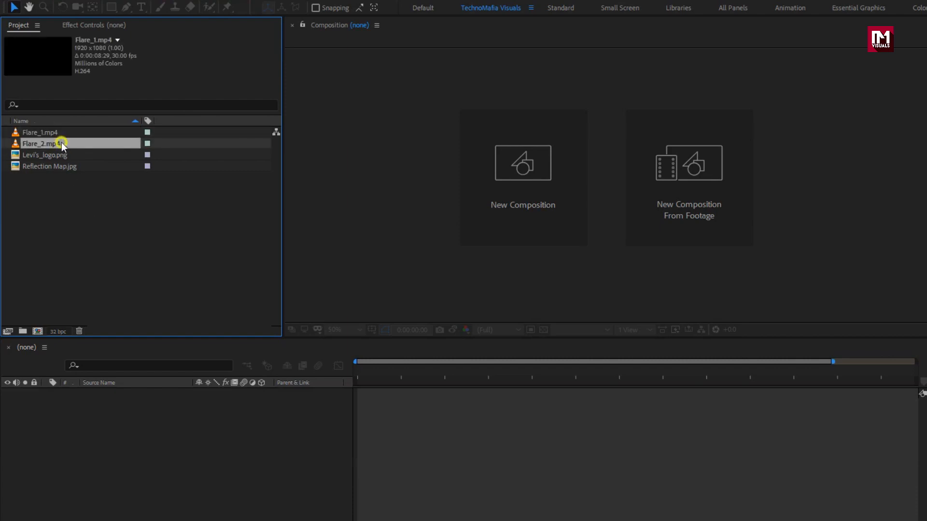
click(62, 155)
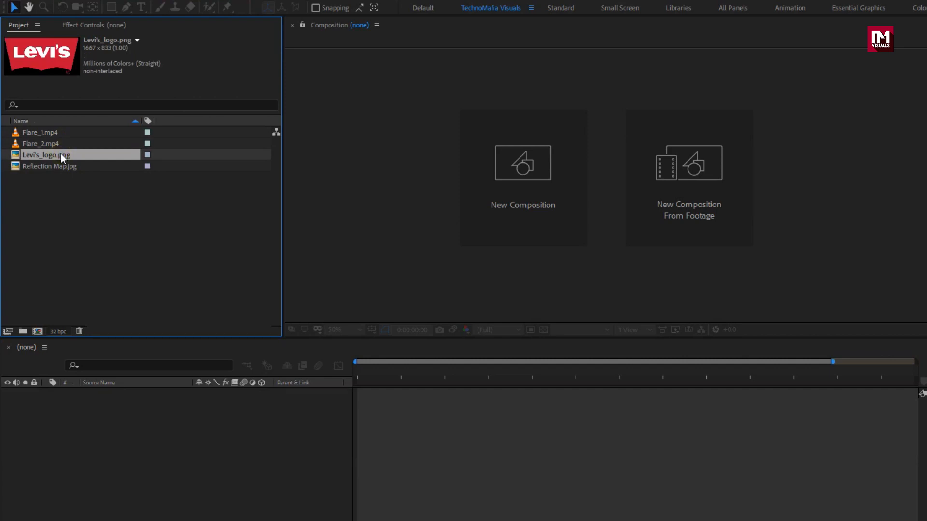
click(62, 166)
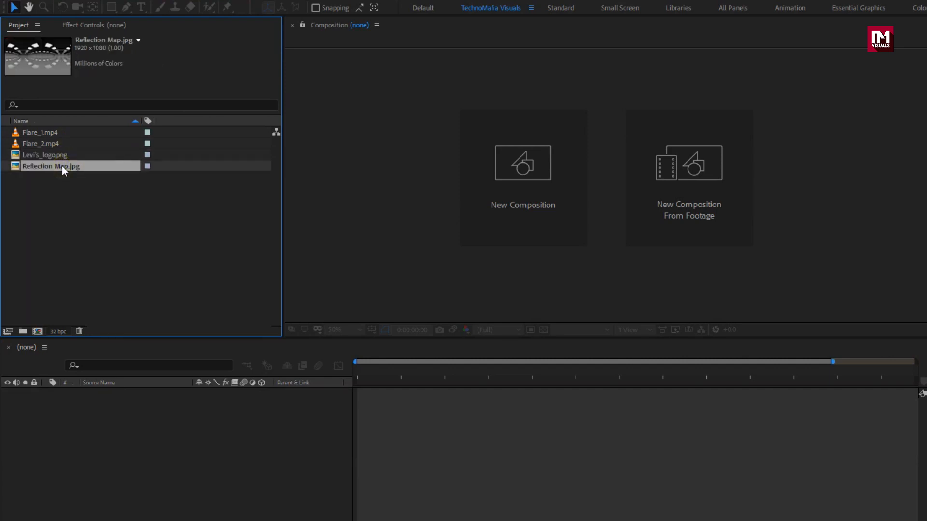
Create a new composition named Logo_Reflection with a duration of 10 seconds
click(465, 183)
text(Logo)
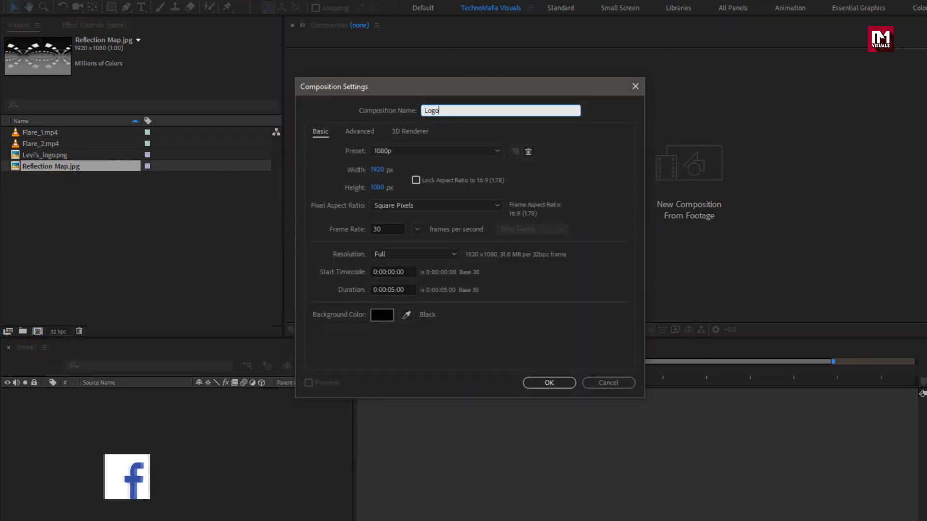
text(_Ref)
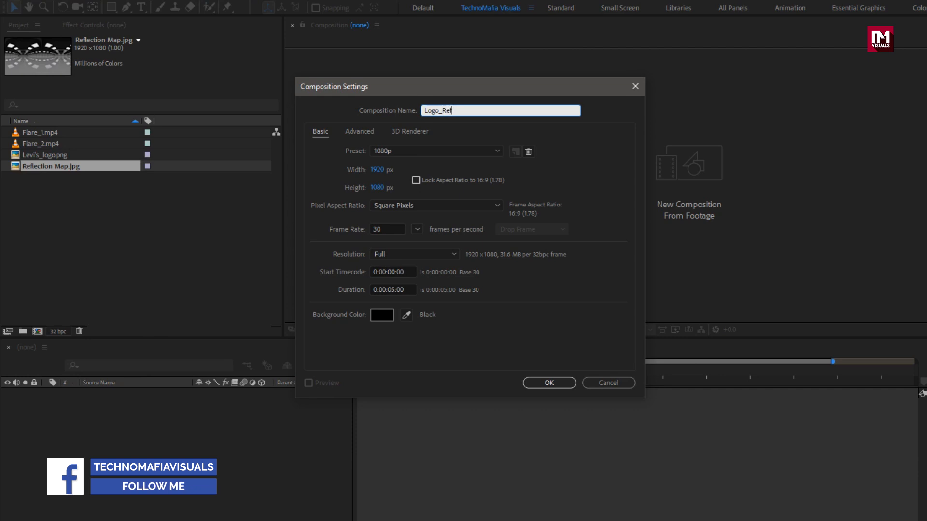
text(lection)
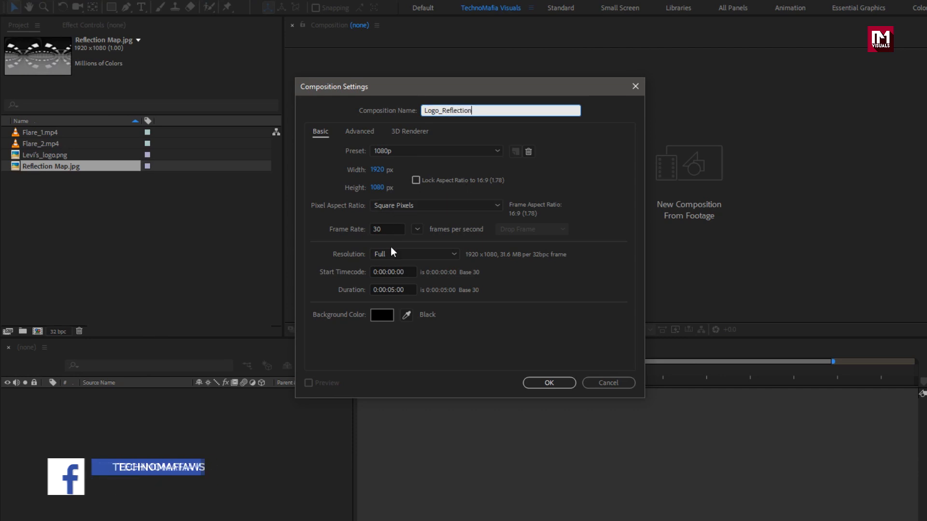
click(396, 289)
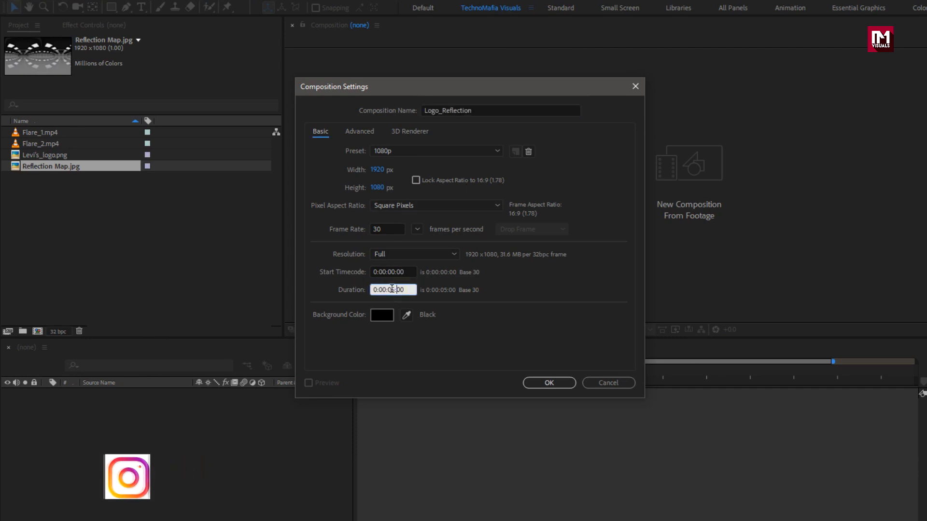
text(10)
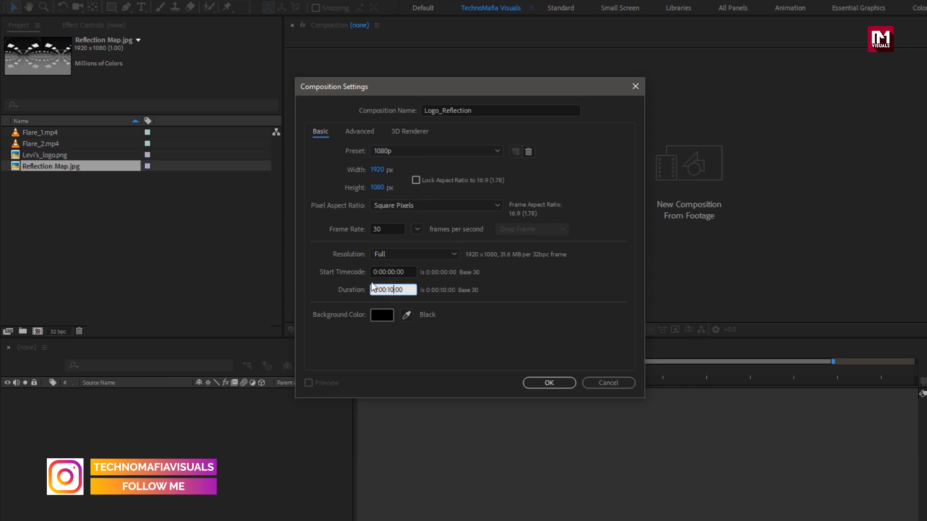
click(551, 382)
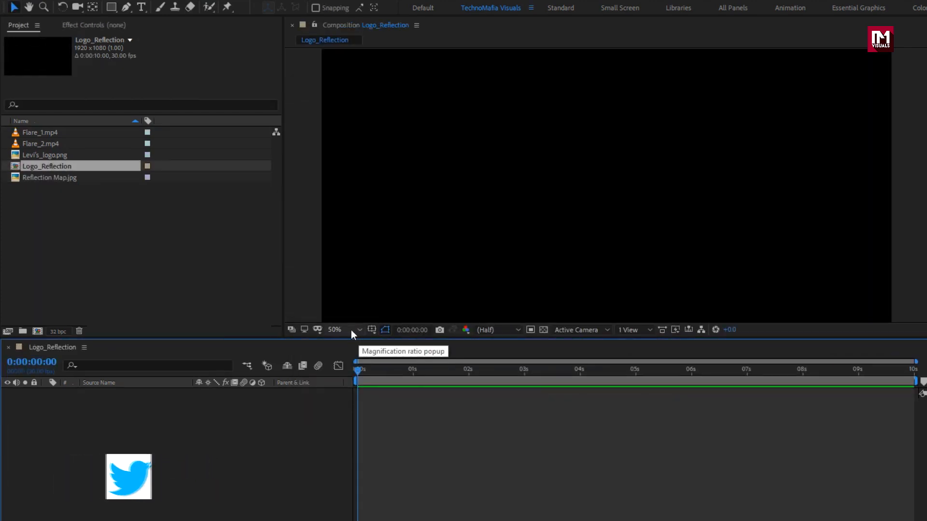
Add Levi's_logo.png to the Logo_Reflection composition and scale the layer down to 52%
click(351, 329)
click(348, 358)
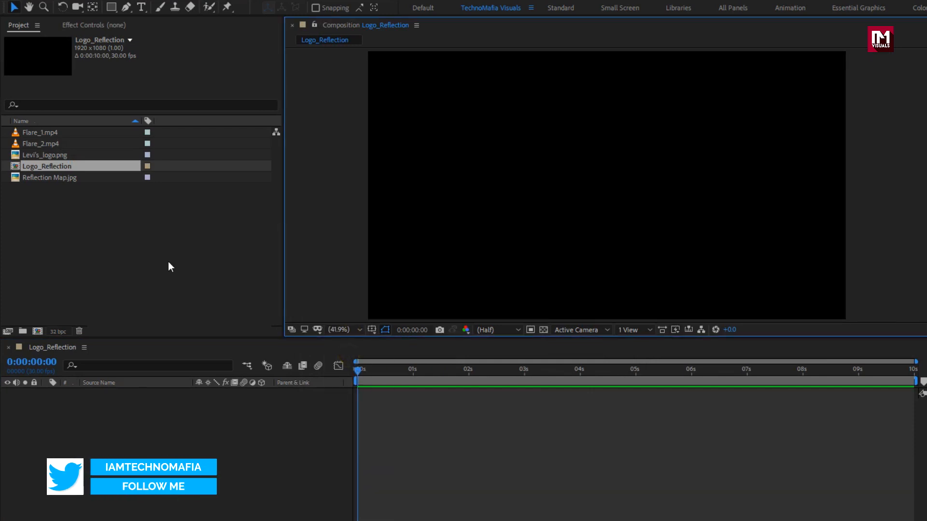
click(45, 156)
drag(45, 156, 111, 421)
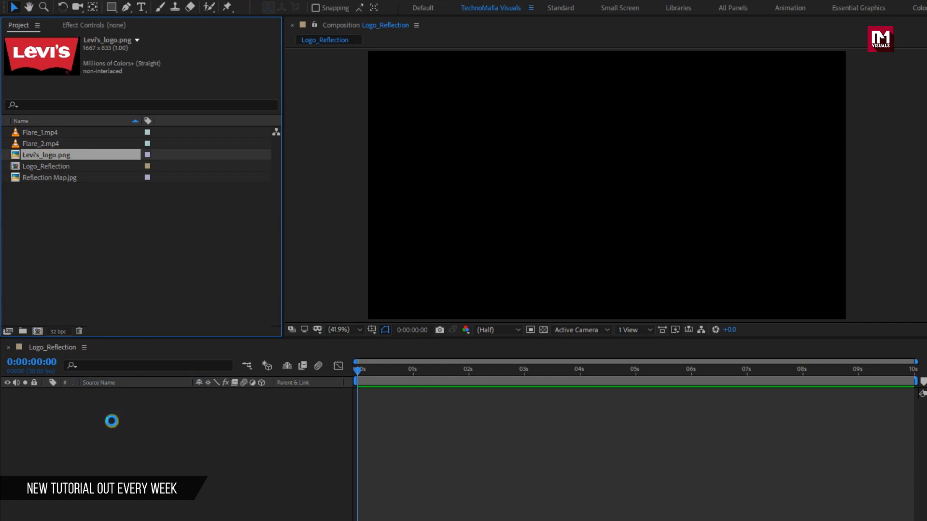
key(s)
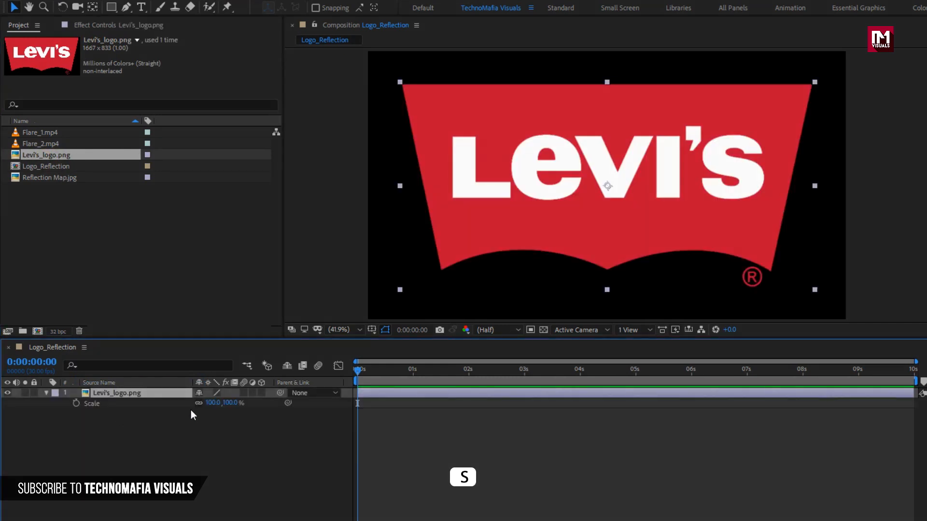
click(223, 404)
drag(223, 404, 196, 406)
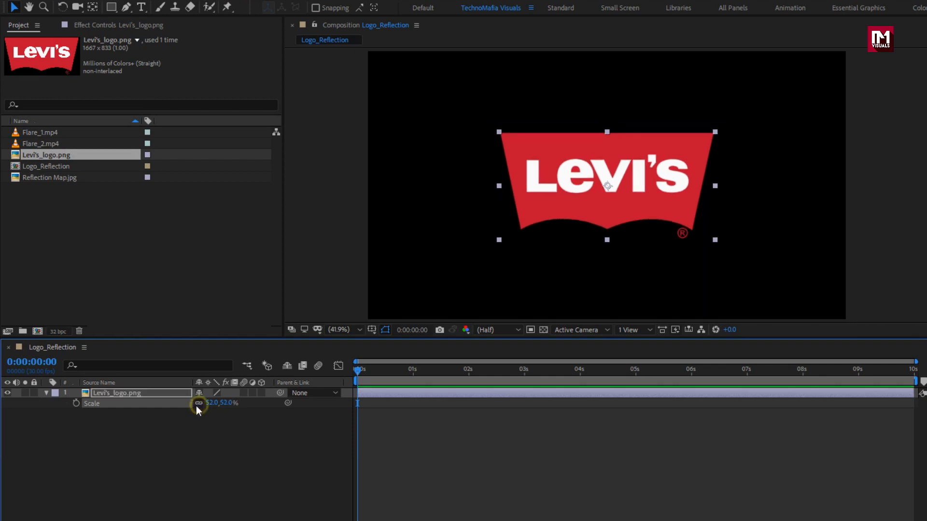
Pre-compose the Levi's logo layer as Logo, leaving all attributes in Logo_Reflection
click(46, 395)
right_click(105, 395)
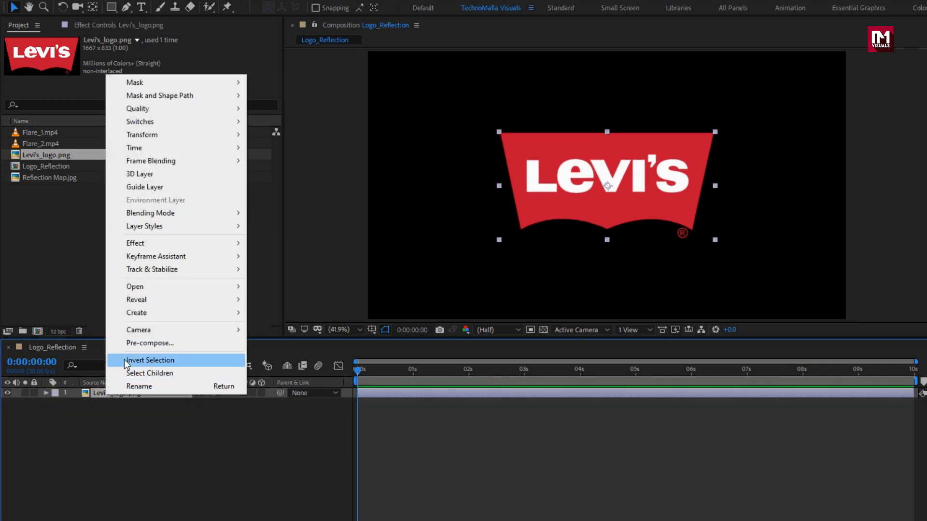
click(128, 344)
text(Lo)
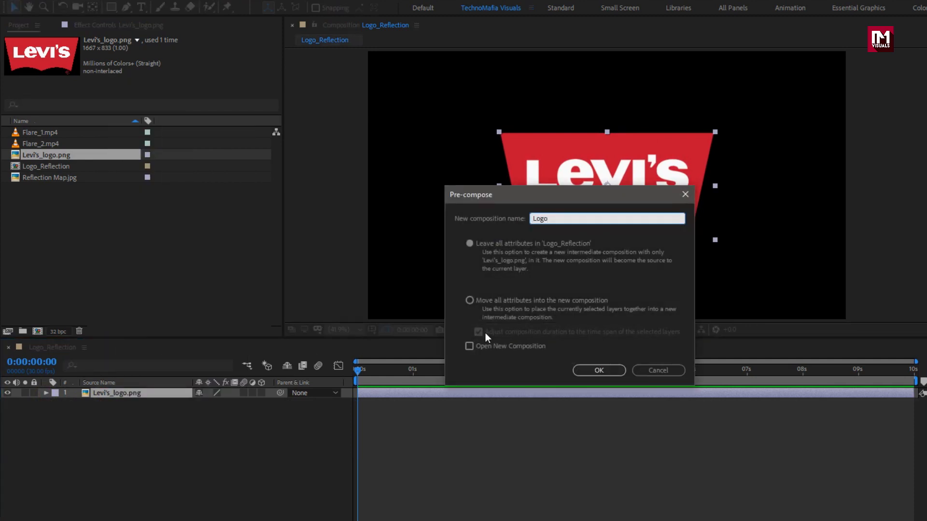
text(go)
click(581, 369)
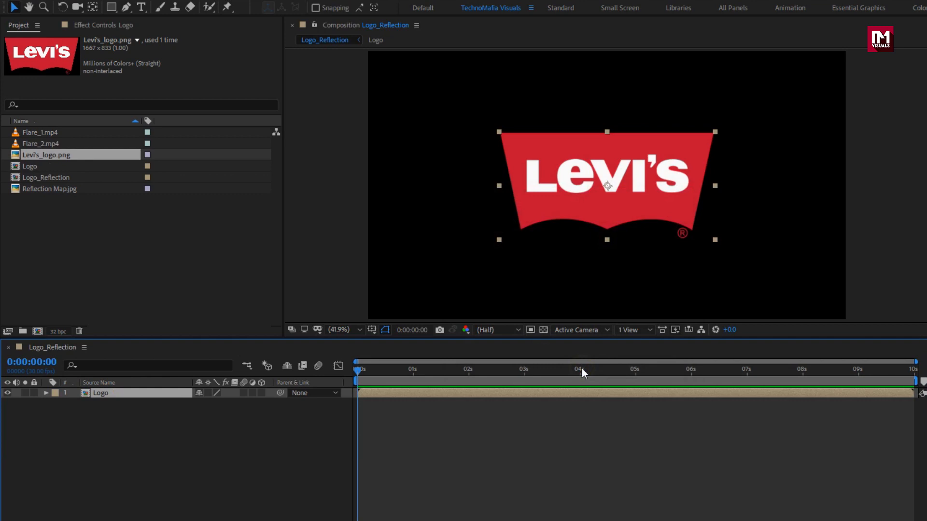
Place Reflection Map.jpg above the Logo layer and apply the Offset effect to it
click(52, 190)
drag(47, 188, 128, 393)
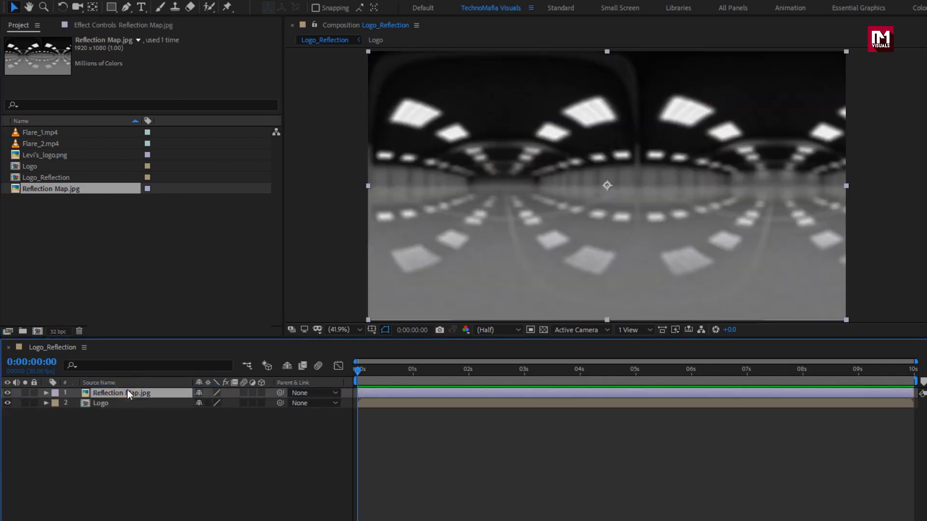
click(808, 48)
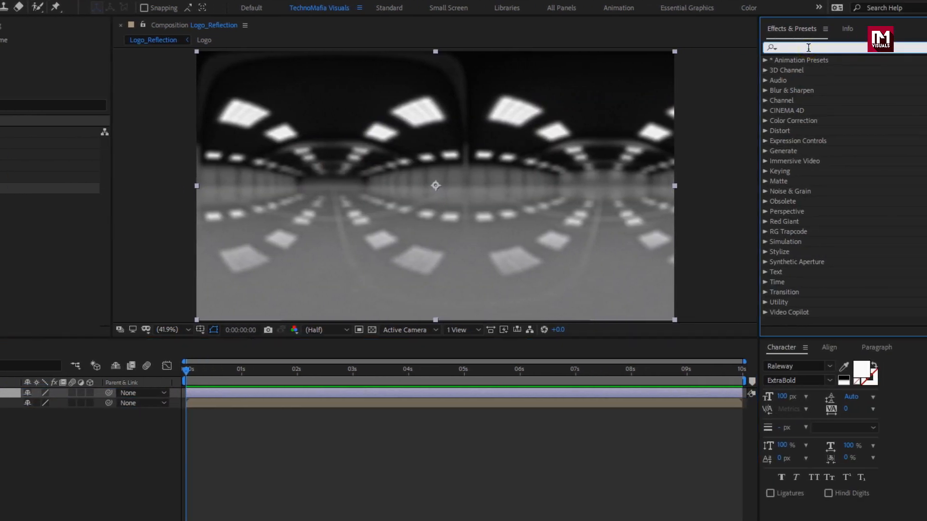
text(o)
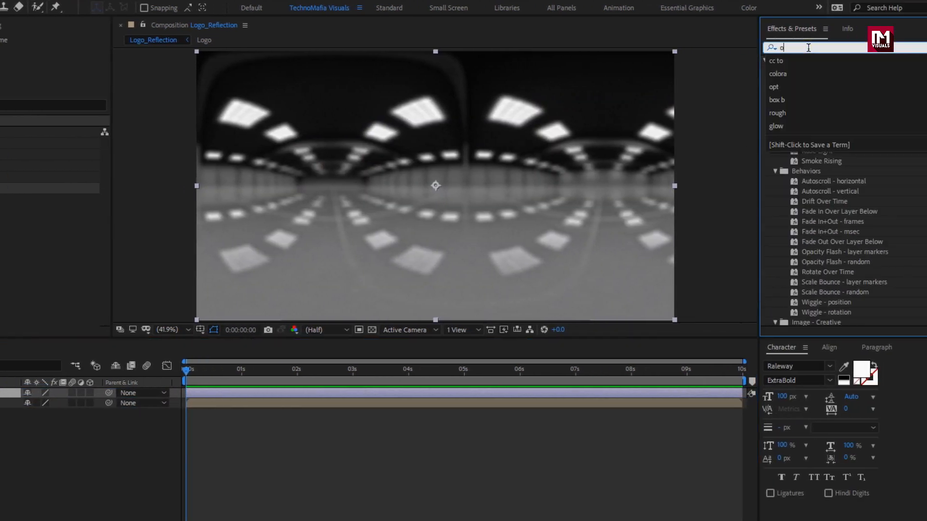
text(ffs)
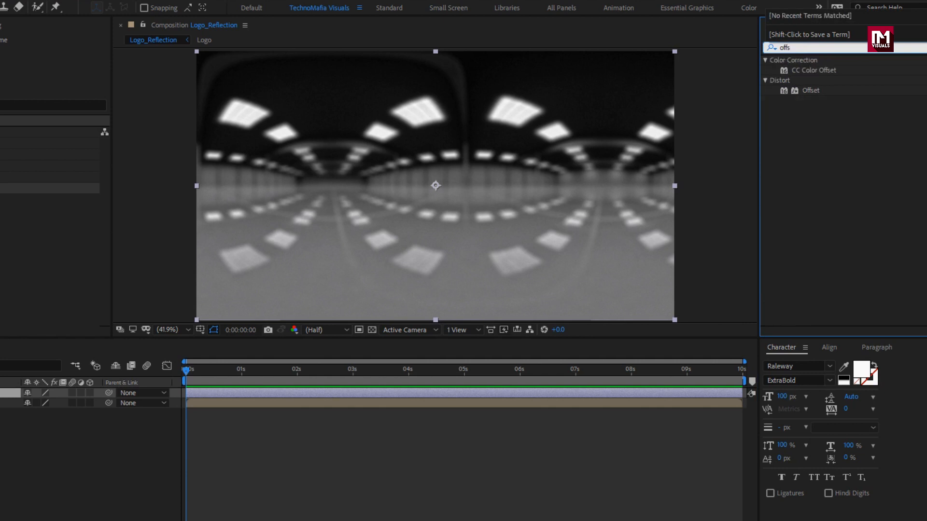
drag(807, 92, 449, 184)
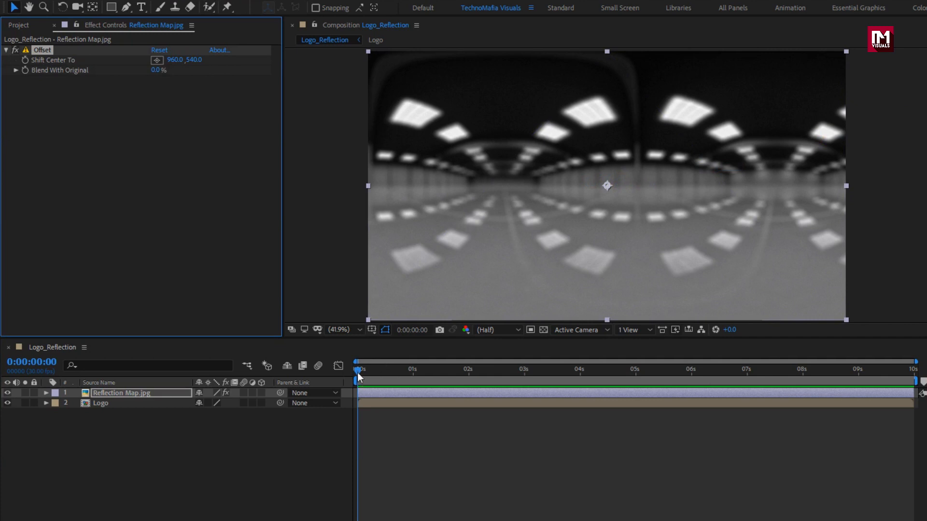
Keyframe the Offset effect's Shift Center To from 960, 540 at 0:00:00:00 to a much larger horizontal value at 0:00:09:29, and scrub through the motion
click(357, 376)
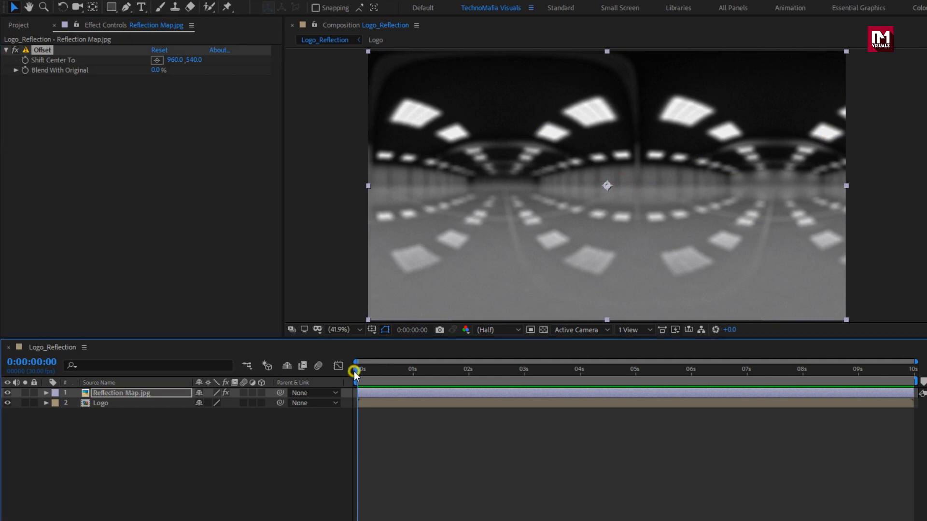
click(25, 61)
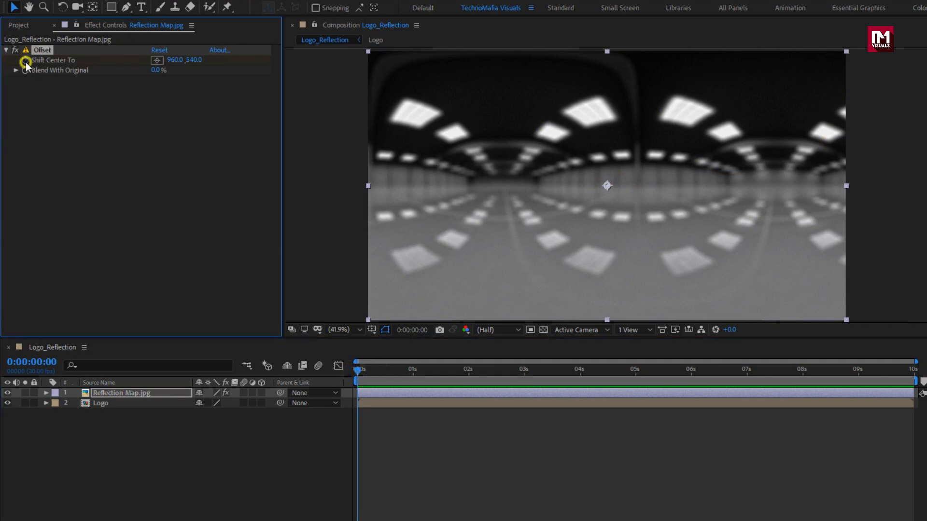
click(917, 374)
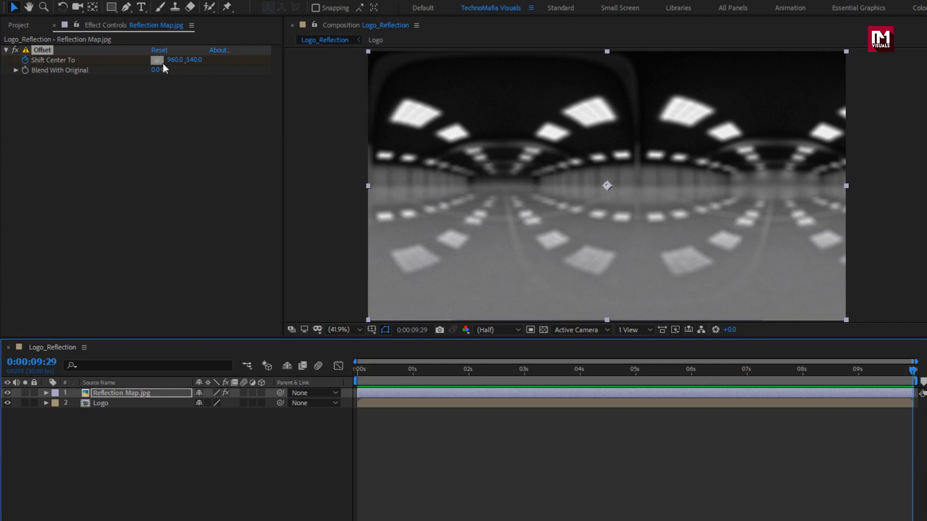
drag(174, 59, 770, 87)
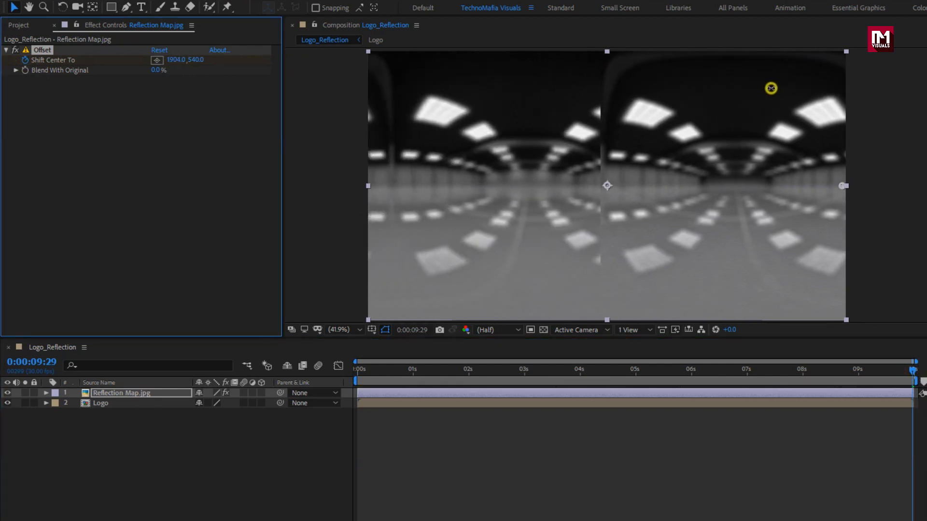
drag(175, 60, 837, 77)
drag(358, 374, 696, 375)
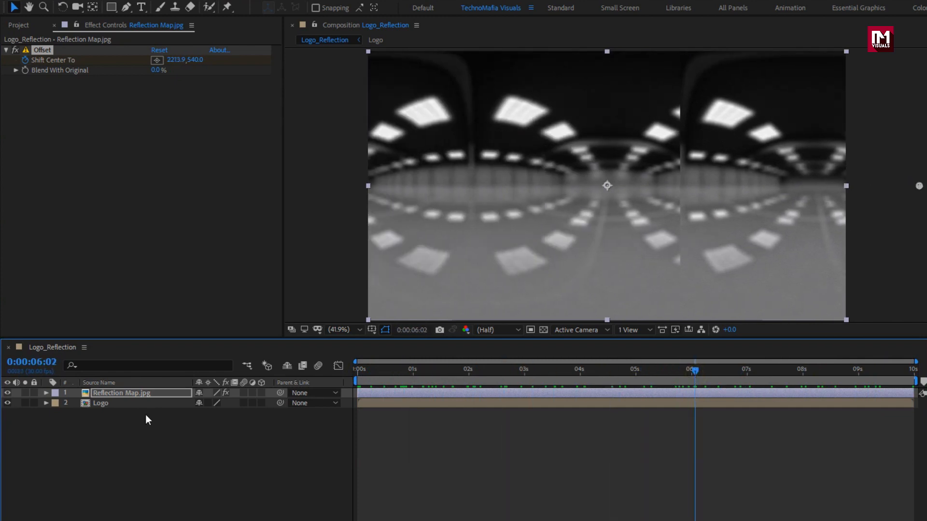
Pre-compose the Reflection Map.jpg layer as Reflection Map, moving all attributes into the new composition
click(120, 394)
right_click(120, 393)
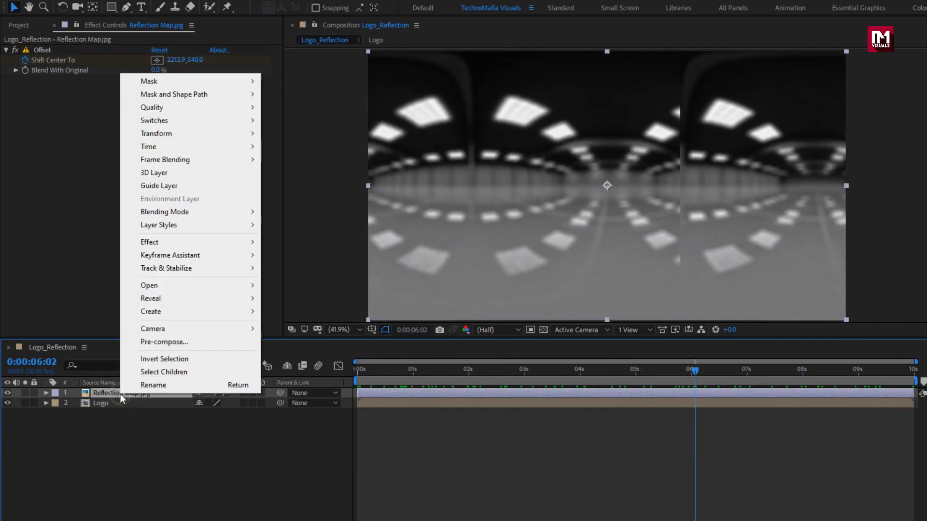
click(138, 347)
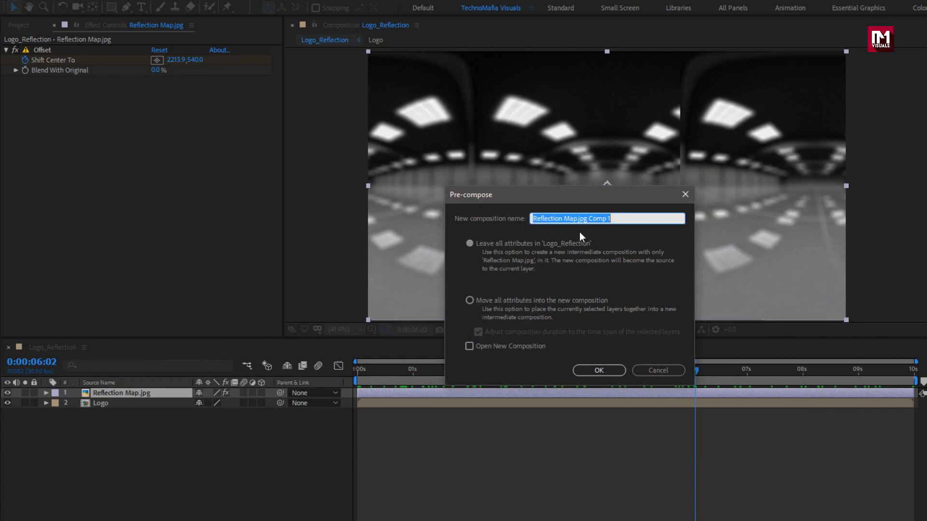
drag(577, 220, 643, 220)
key(BackSpace)
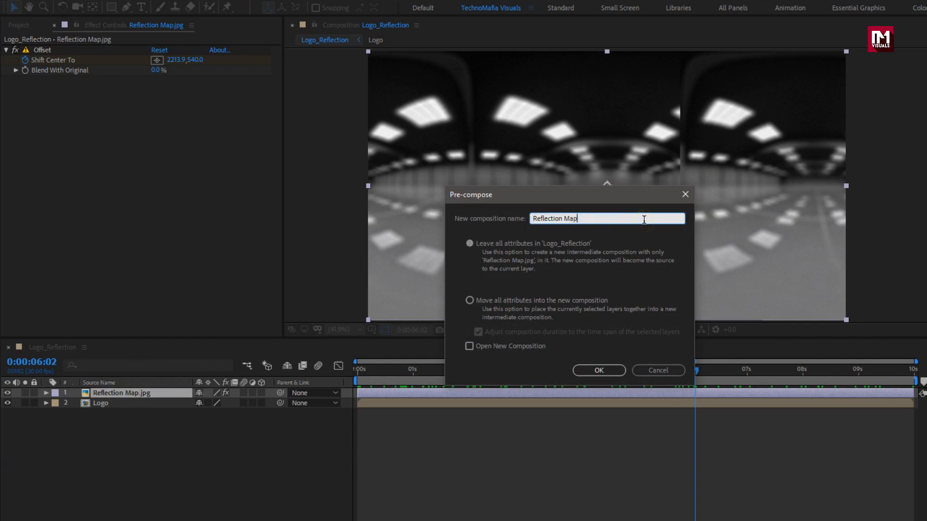
click(470, 301)
click(587, 370)
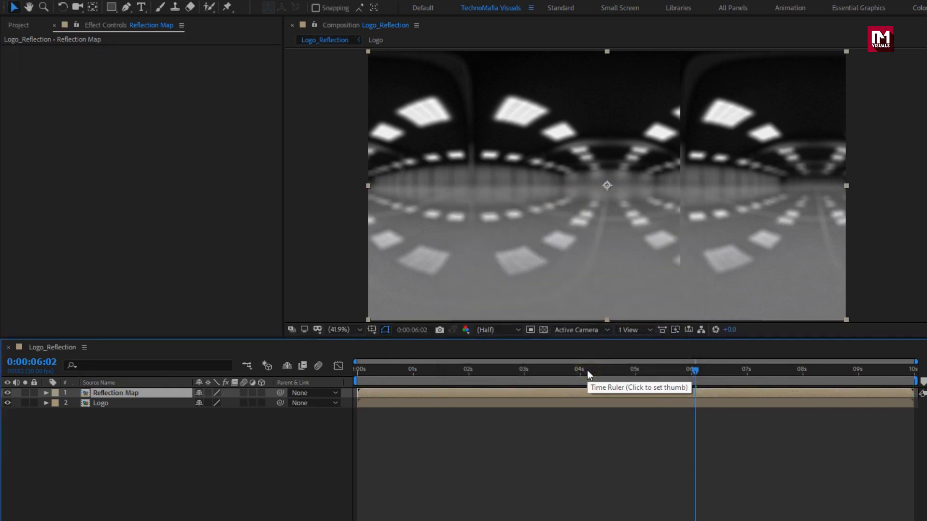
Duplicate the Logo layer and place the copy above the Reflection Map layer
click(137, 403)
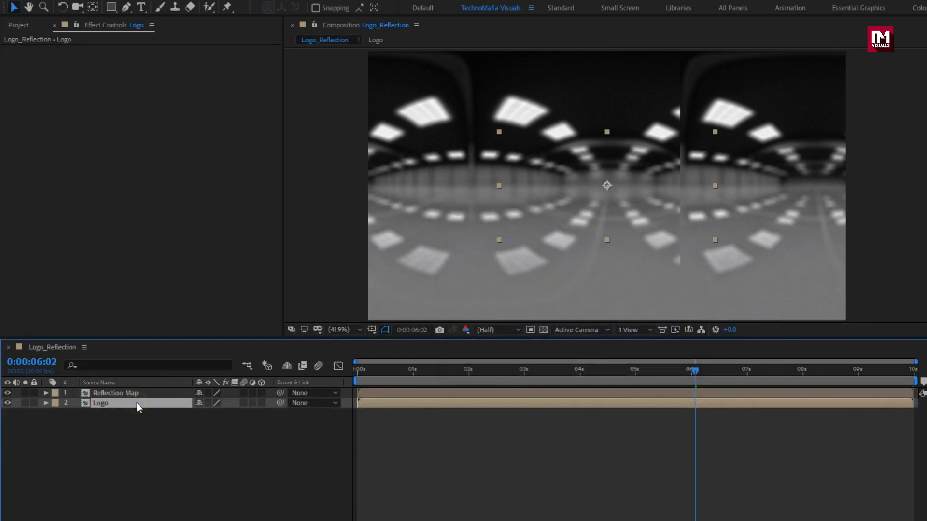
key(ctrl+d)
drag(137, 403, 139, 391)
Set the Reflection Map layer's track matte to Alpha Matte "Logo"
click(132, 403)
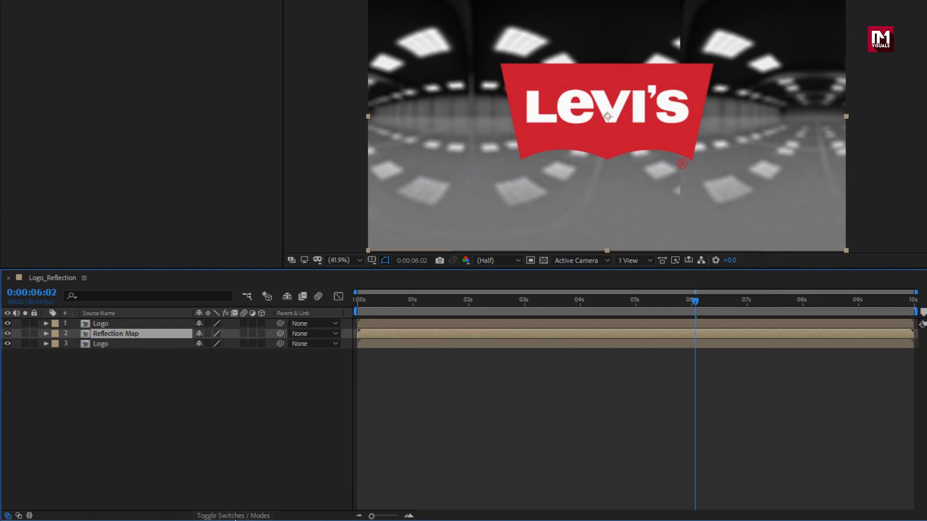
click(235, 516)
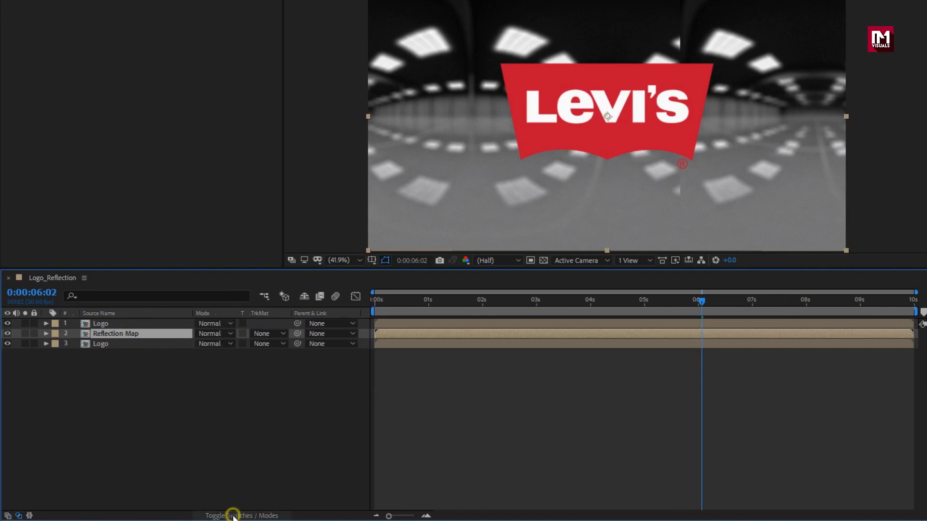
click(262, 333)
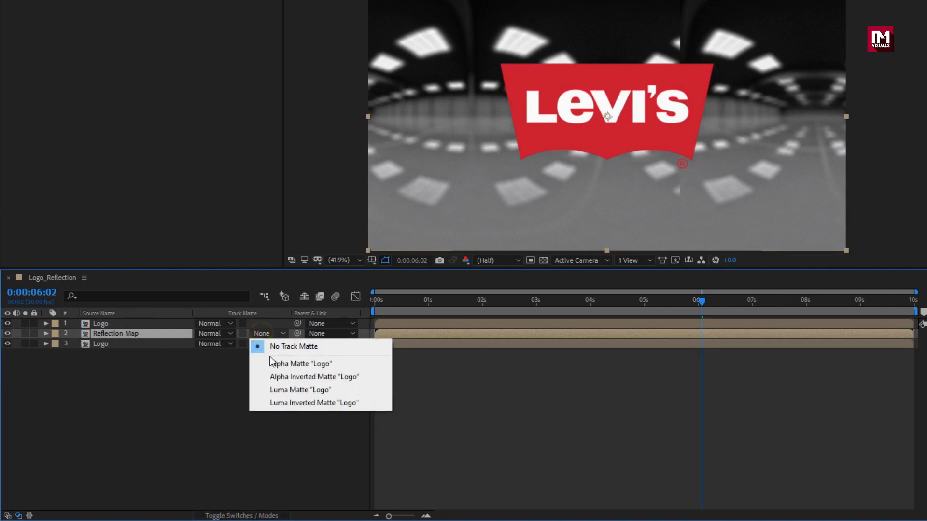
click(269, 361)
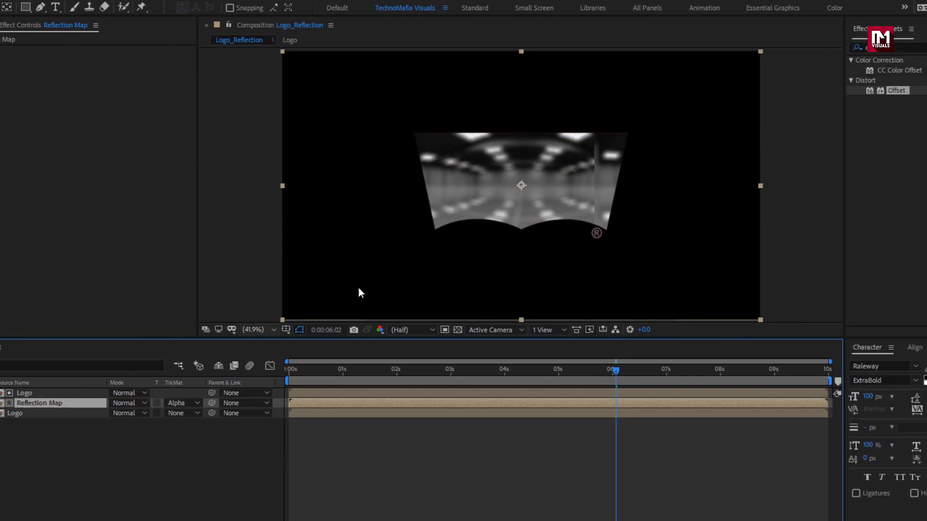
Find the CC Glass effect and apply it to the Reflection Map layer
click(762, 47)
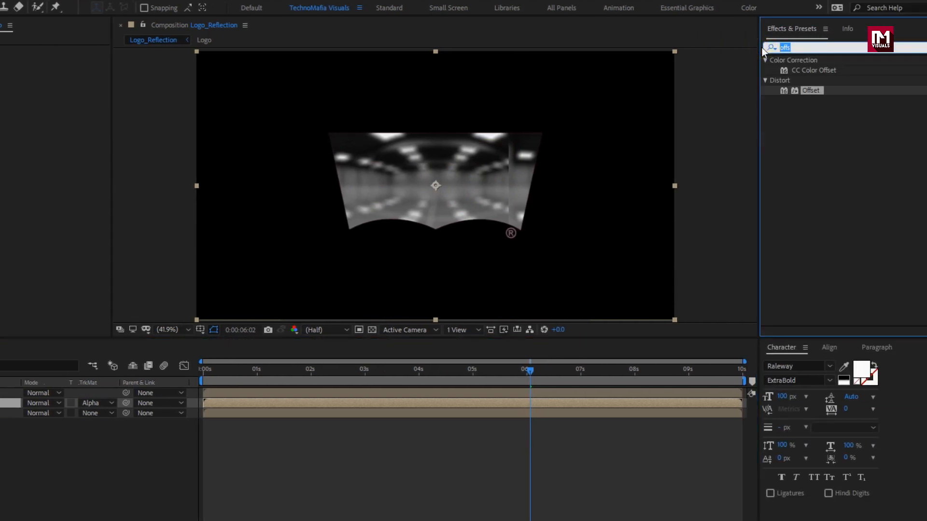
text(cc g)
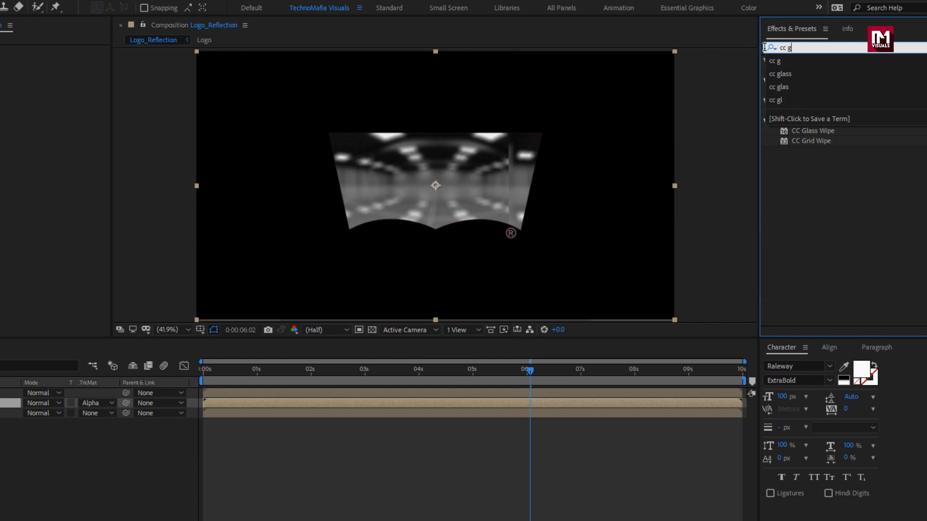
key(Return)
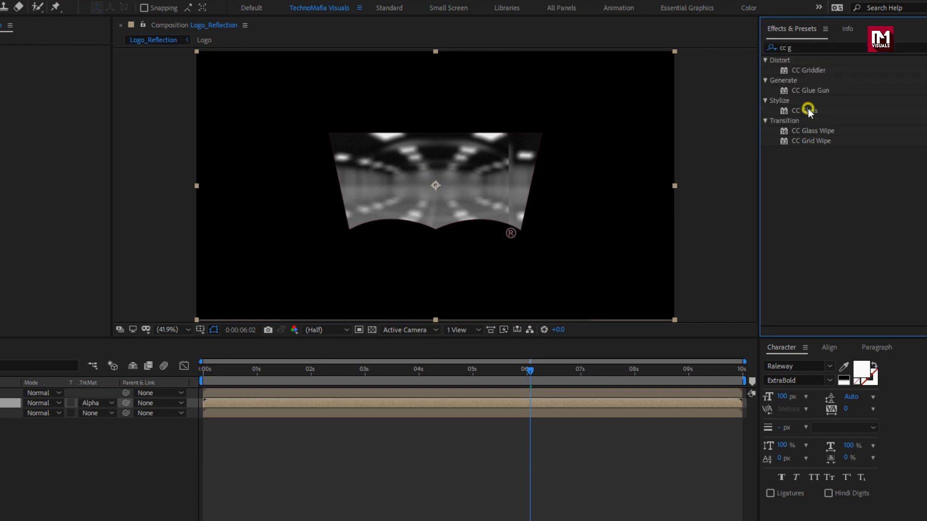
drag(809, 111, 449, 172)
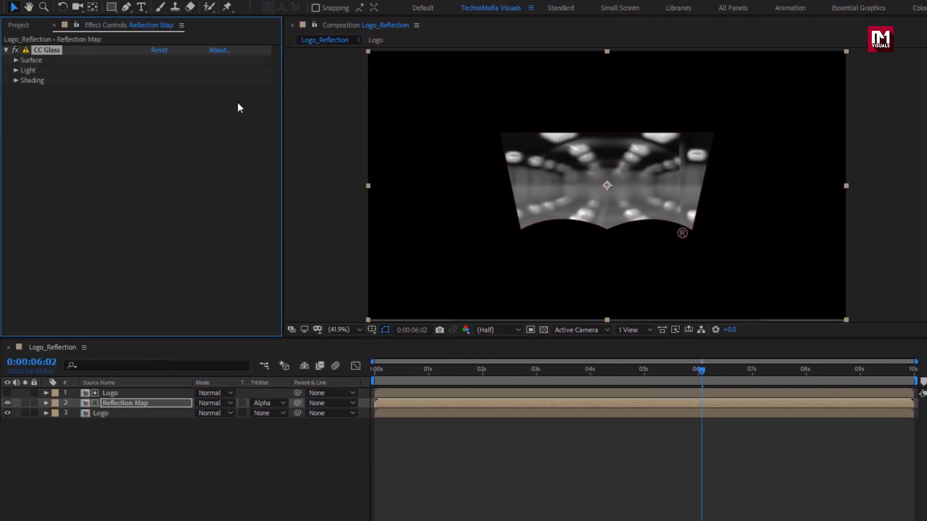
Set CC Glass's Bump Map to 3. Logo, its Displacement to 300 and its Softness to 30
click(18, 61)
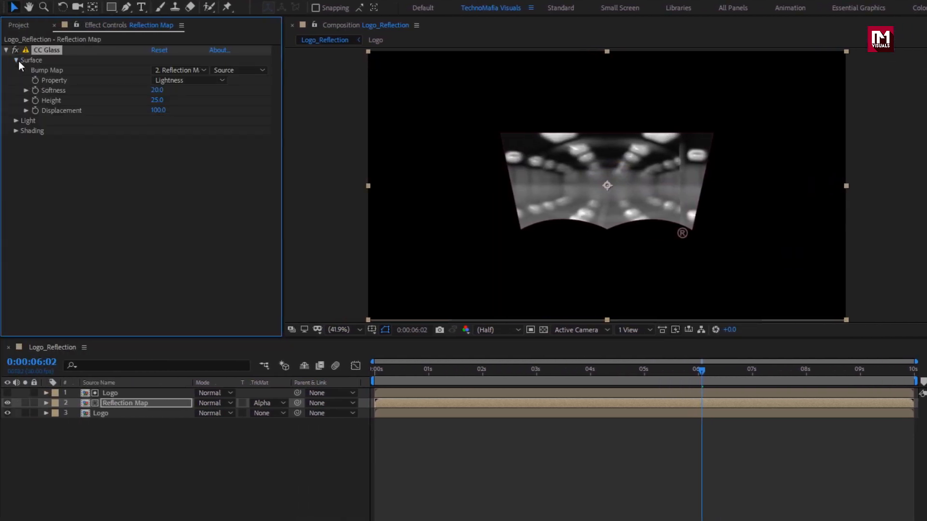
click(169, 71)
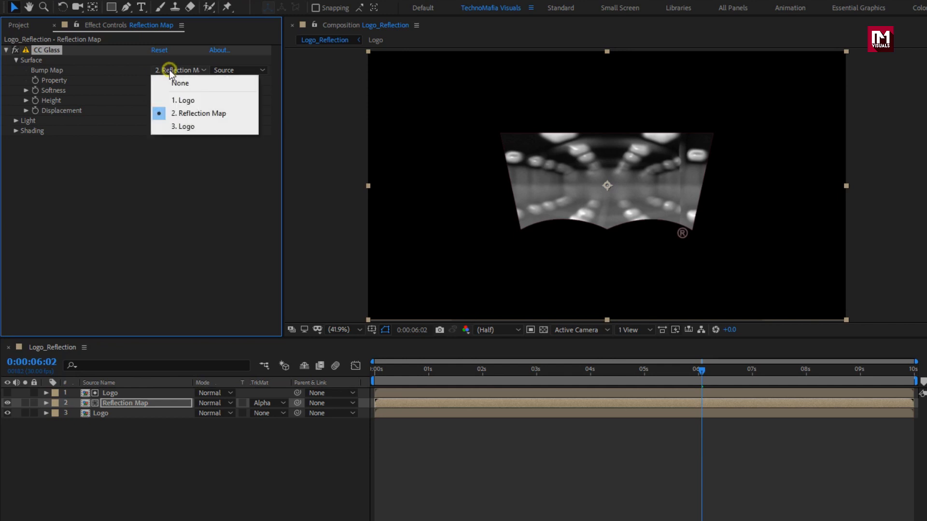
click(185, 125)
click(157, 111)
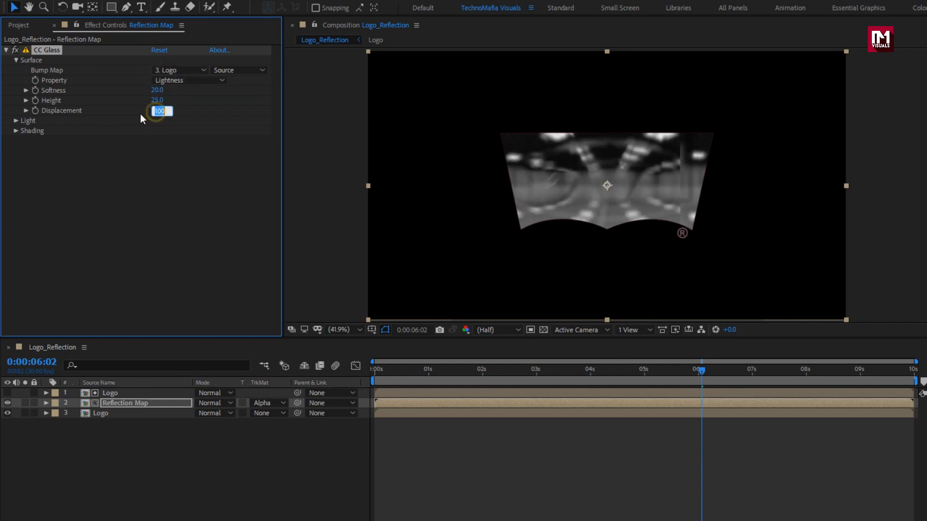
text(300)
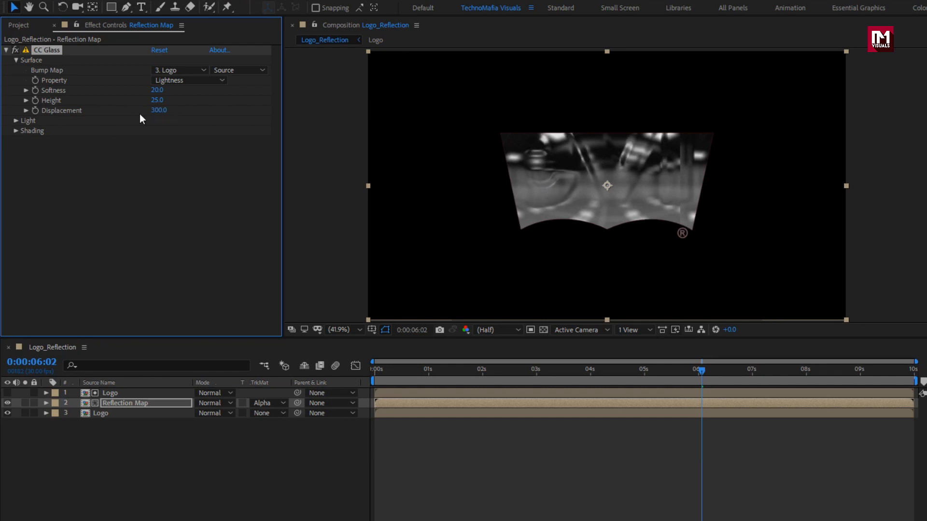
click(157, 90)
text(30)
key(Return)
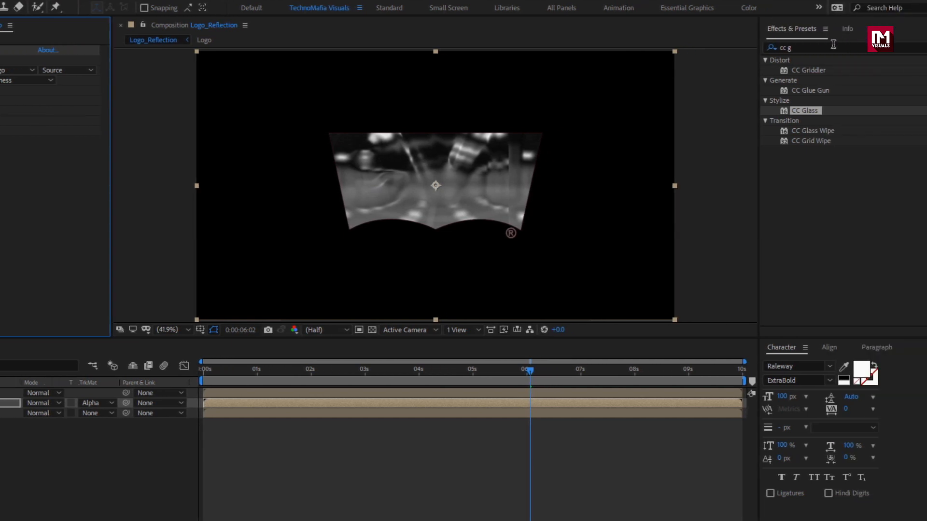
Find the CC Blobbylize effect and add it to the Reflection Map layer
click(814, 48)
text(cc bl)
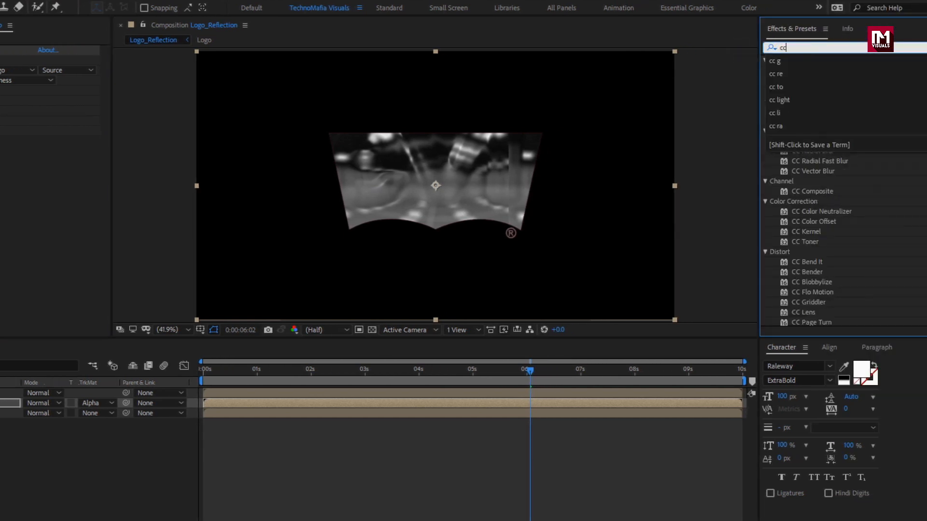
drag(814, 70, 433, 177)
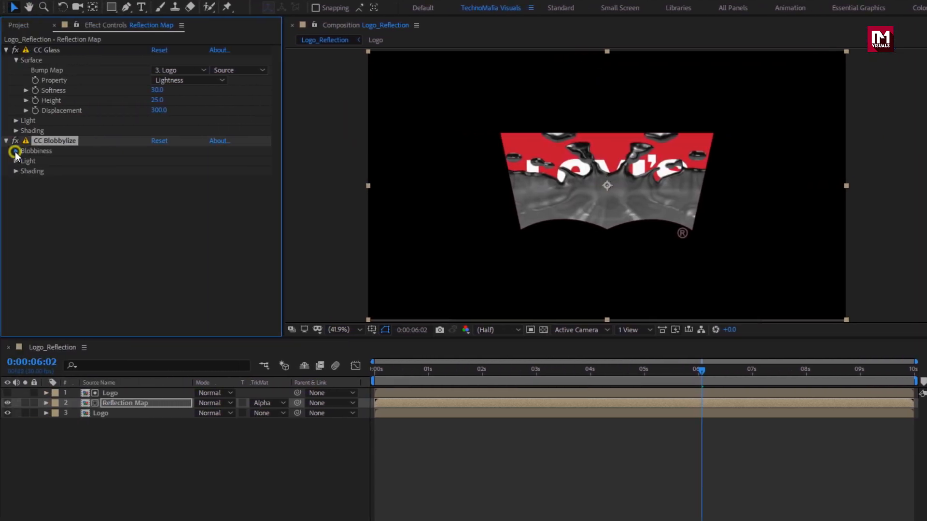
Set CC Blobbylize's Blob Layer to 3. Logo and its Cut Away to 2
click(16, 151)
click(174, 162)
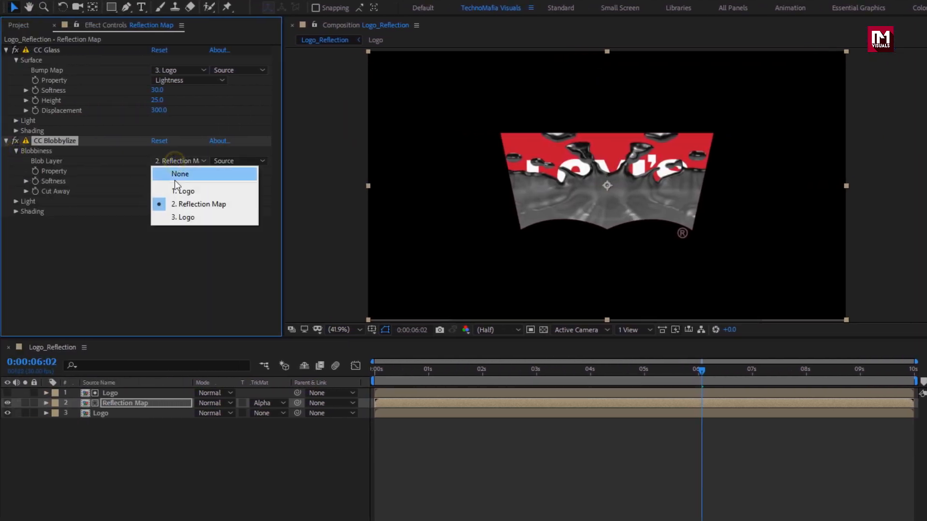
click(200, 218)
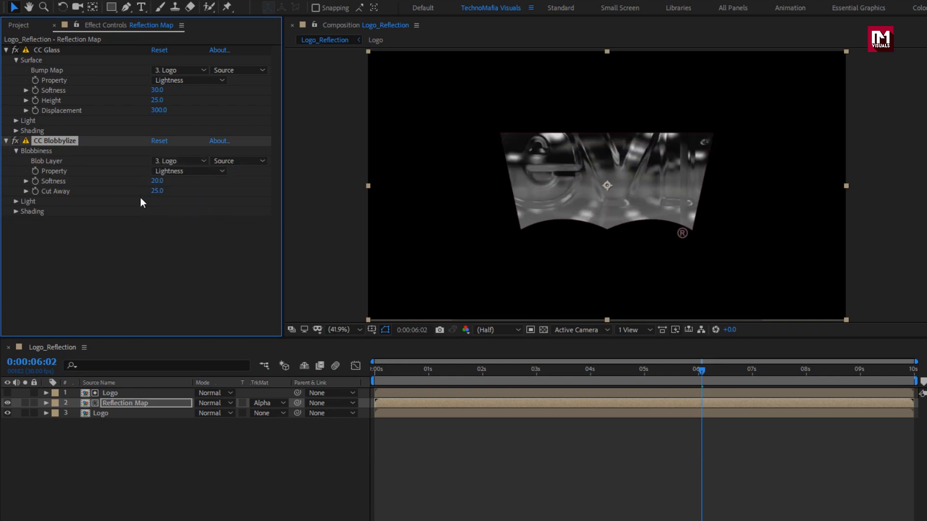
click(152, 192)
text(2)
key(Return)
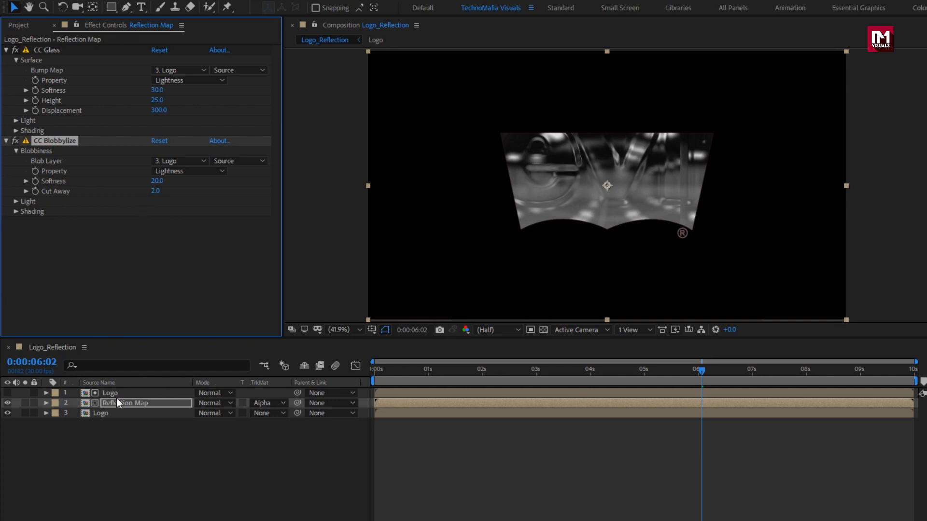
Set the Reflection Map layer's blending mode to Add
click(117, 401)
click(207, 403)
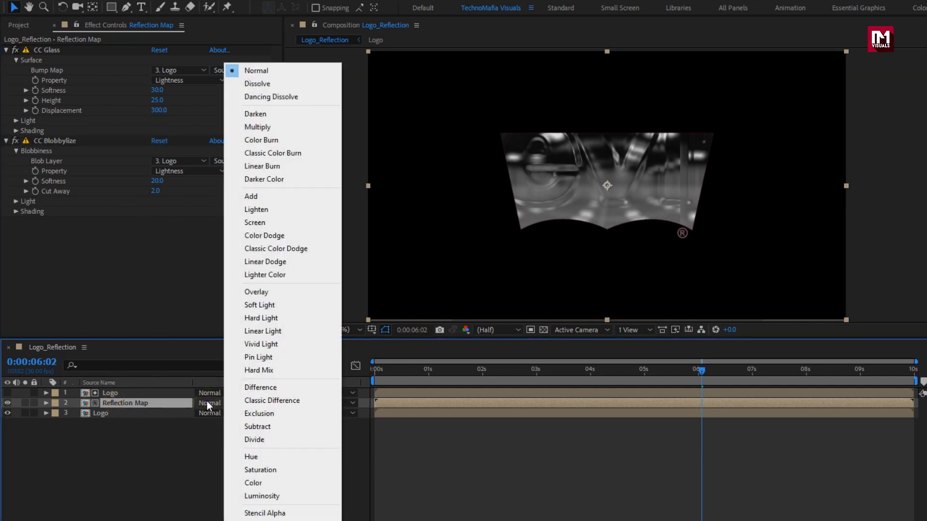
click(252, 198)
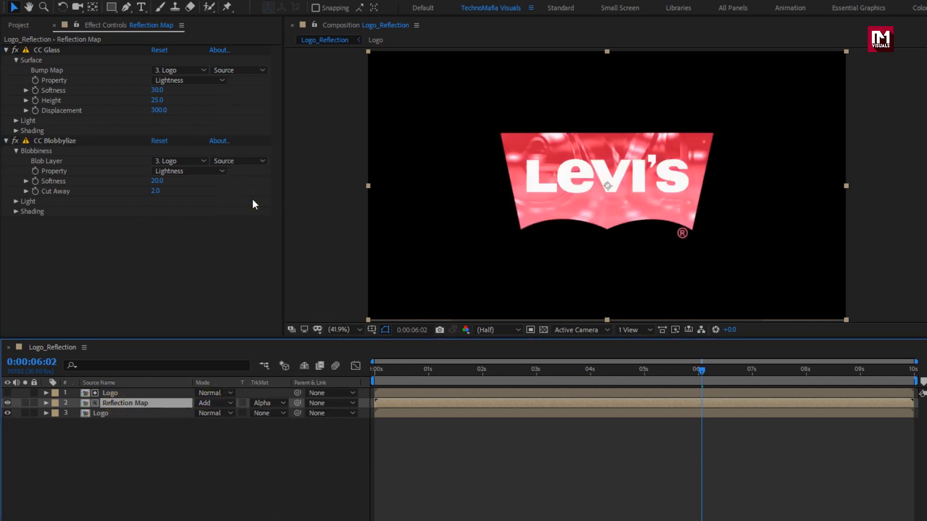
Keyframe the Reflection Map layer's Opacity at 0% at 0:00:02:00
click(127, 402)
key(t)
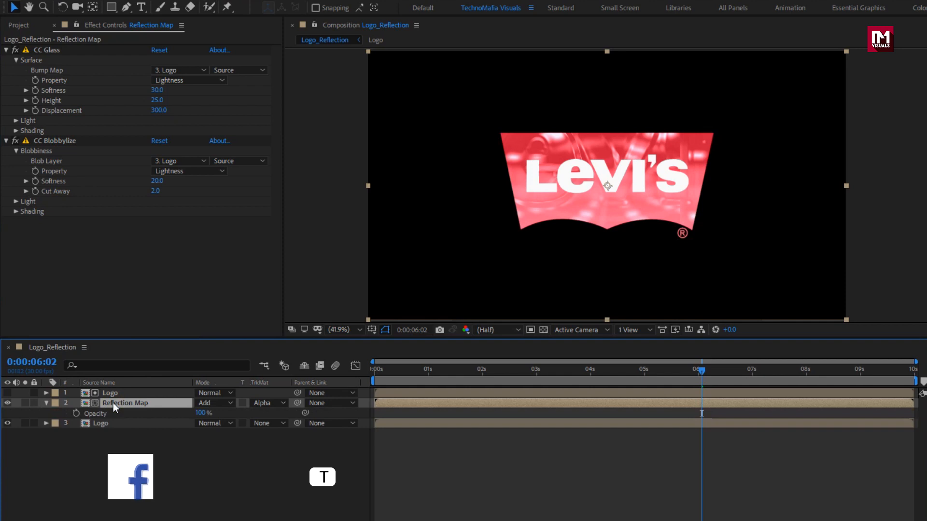
click(482, 373)
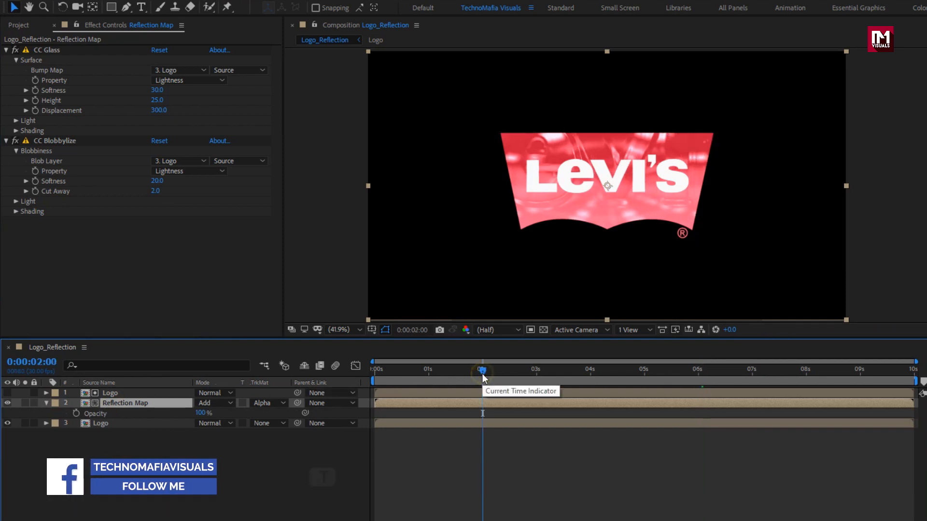
click(76, 413)
drag(200, 413, 103, 412)
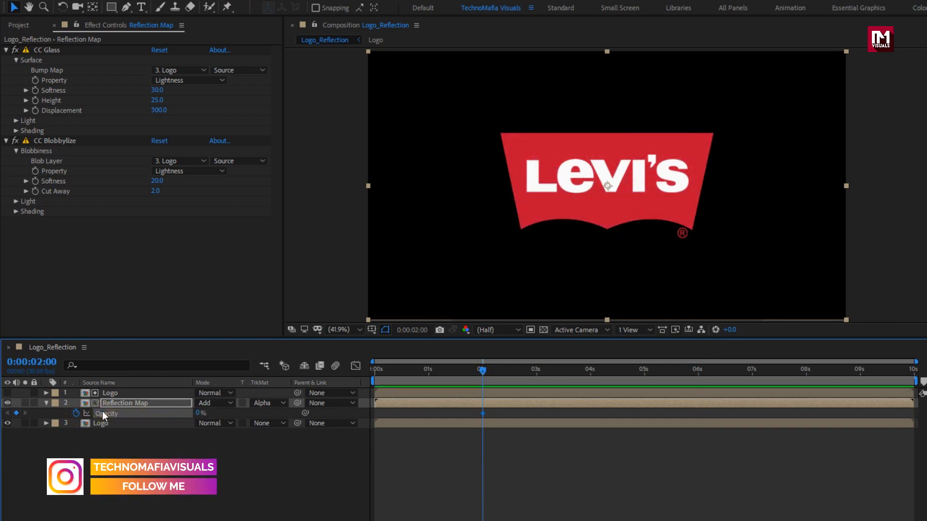
Keyframe the Reflection Map's Opacity at 50% at 0:00:04:00 and hold that value with another keyframe at 0:00:05:00
click(590, 373)
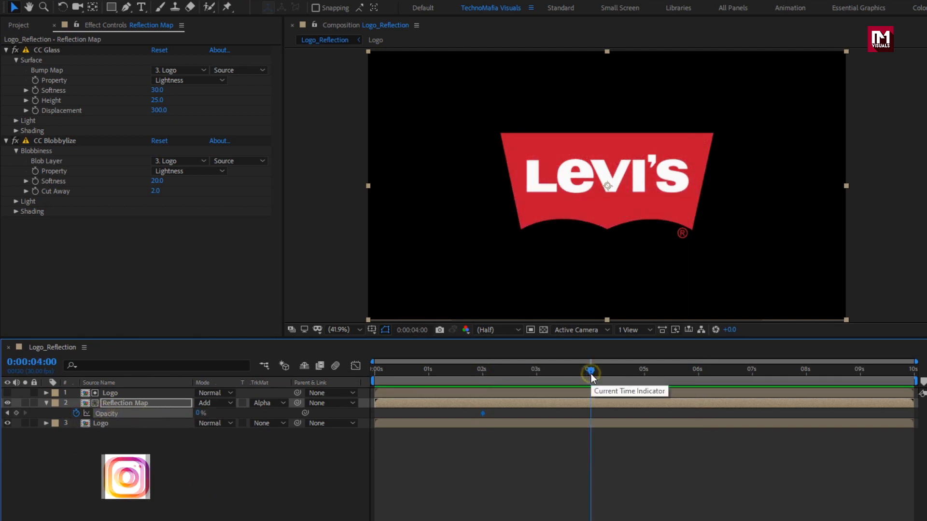
click(200, 413)
text(50)
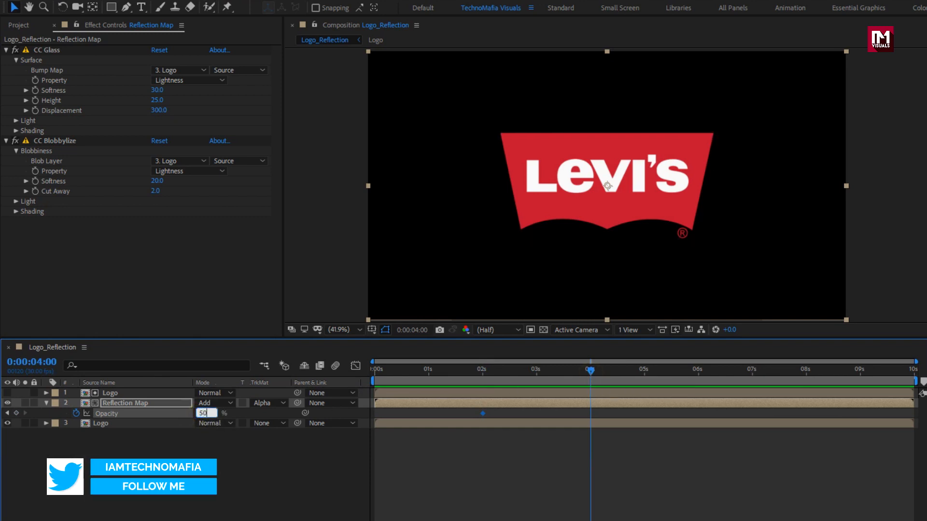
key(Return)
click(644, 374)
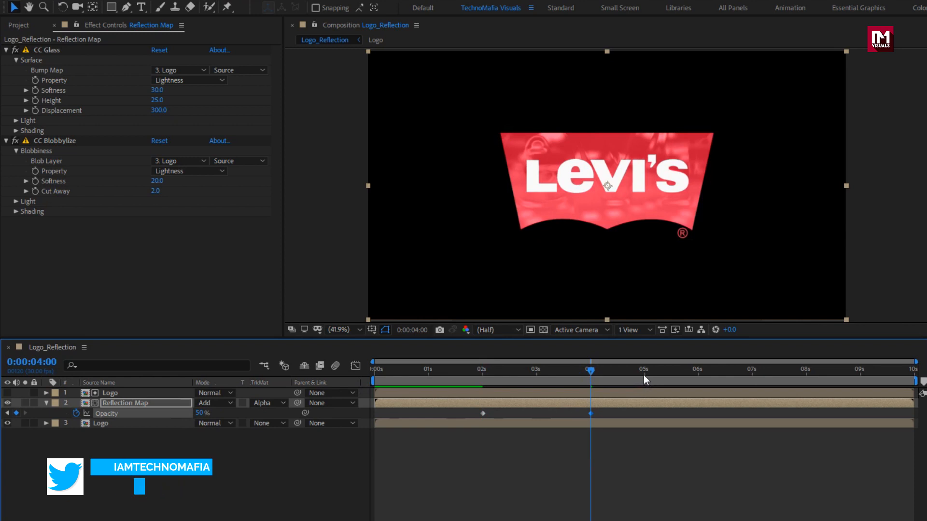
click(17, 413)
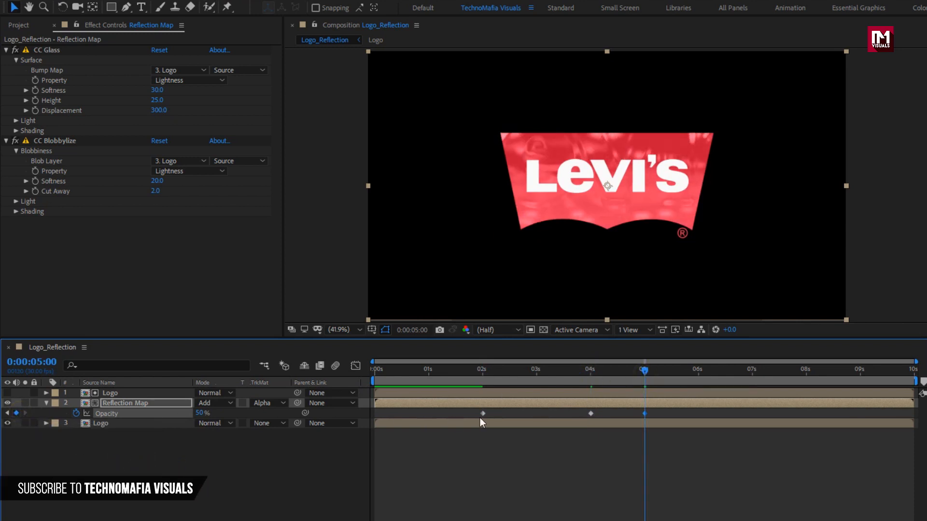
Keyframe the Reflection Map's Opacity back down to 0% at 0:00:06:00
click(700, 375)
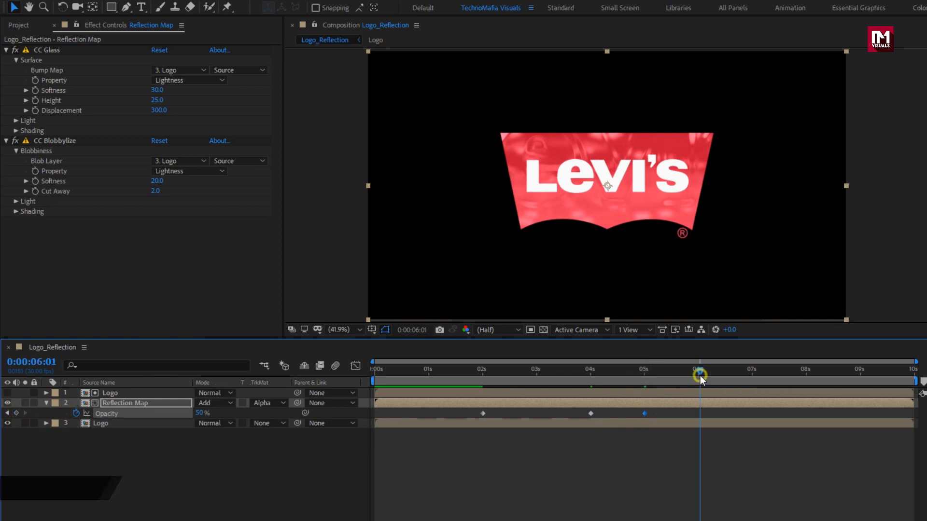
drag(699, 375, 698, 376)
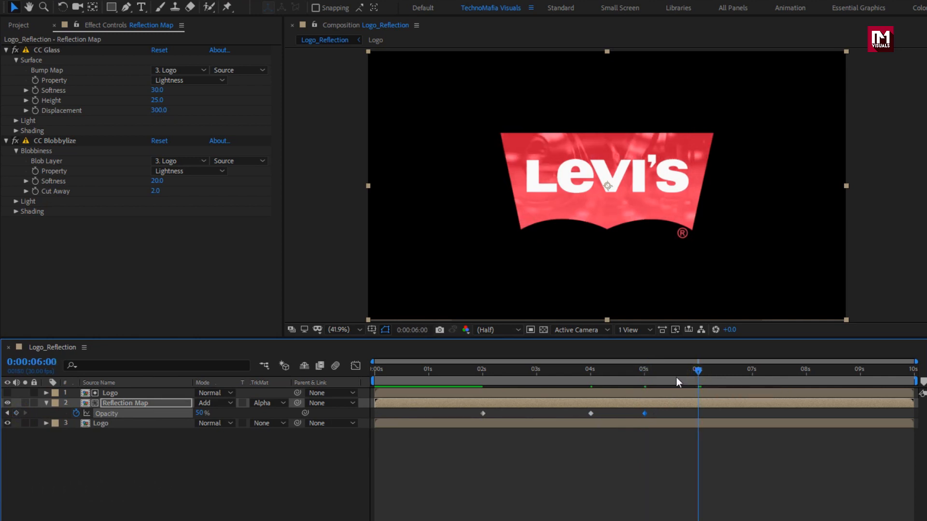
drag(199, 414, 86, 414)
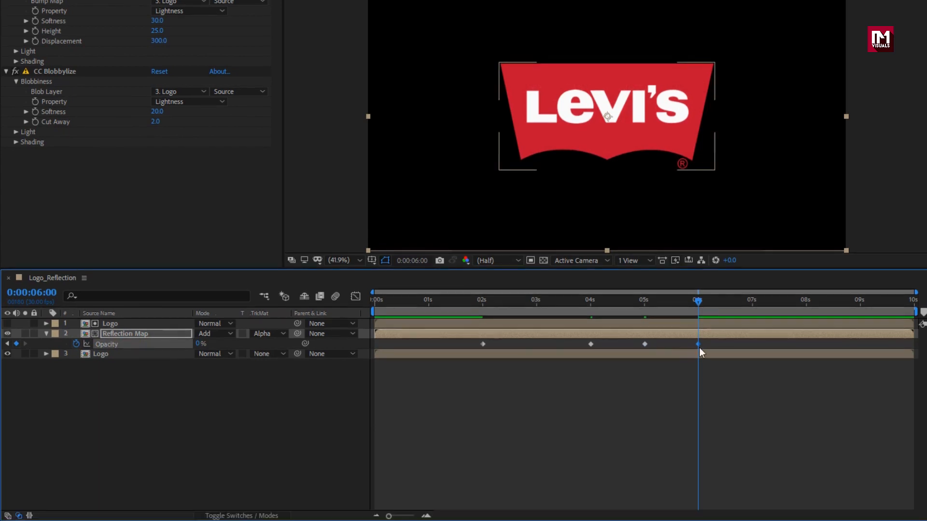
Apply Easy Ease to all four Opacity keyframes, scrub through the reflection's fade, and collapse the Reflection Map layer
drag(702, 408, 470, 419)
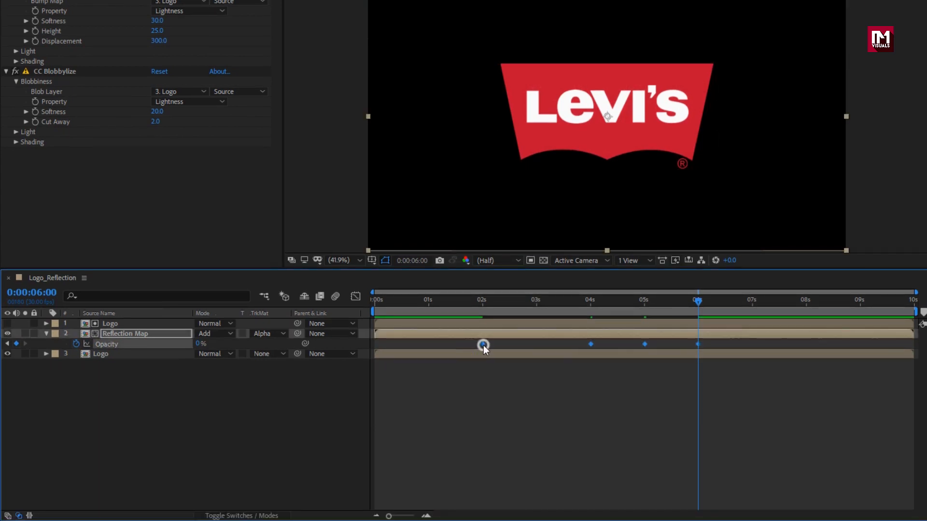
right_click(482, 344)
mouse_move(605, 493)
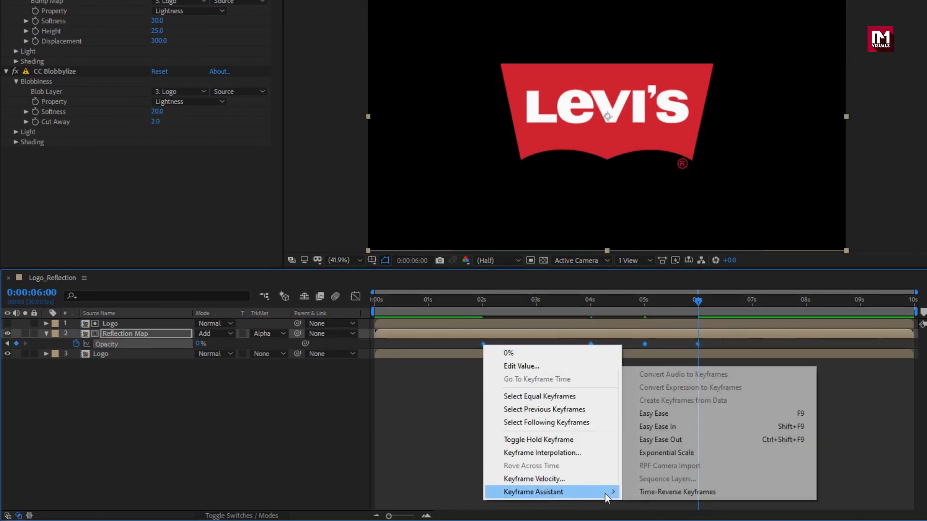
click(664, 415)
drag(472, 302, 500, 305)
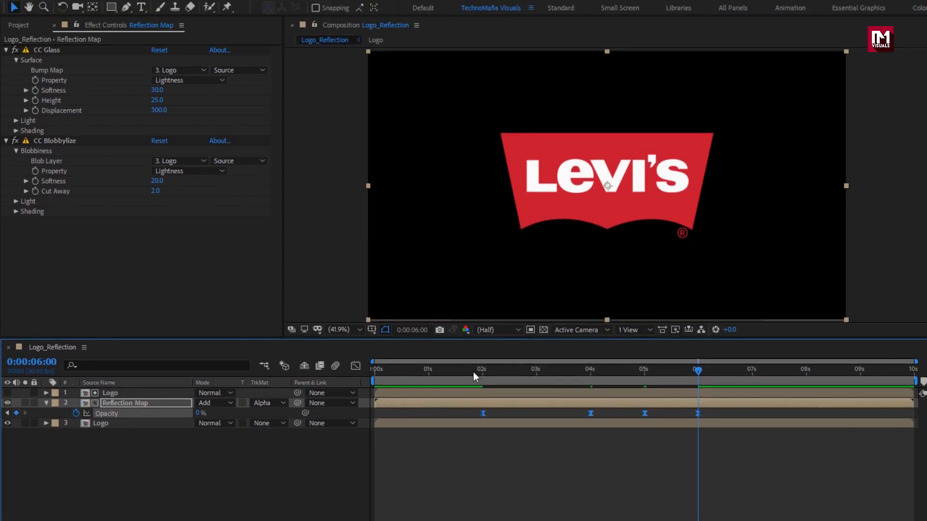
drag(500, 374, 539, 380)
drag(513, 377, 700, 380)
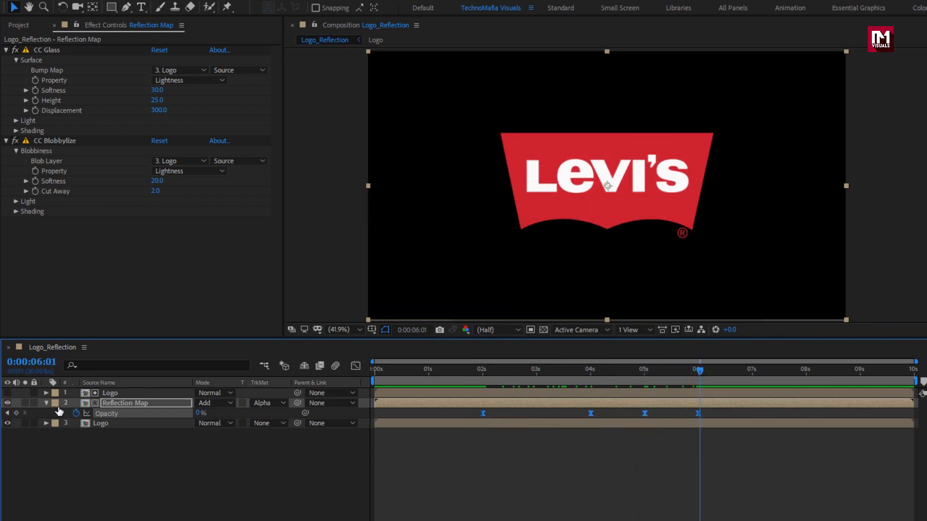
click(47, 403)
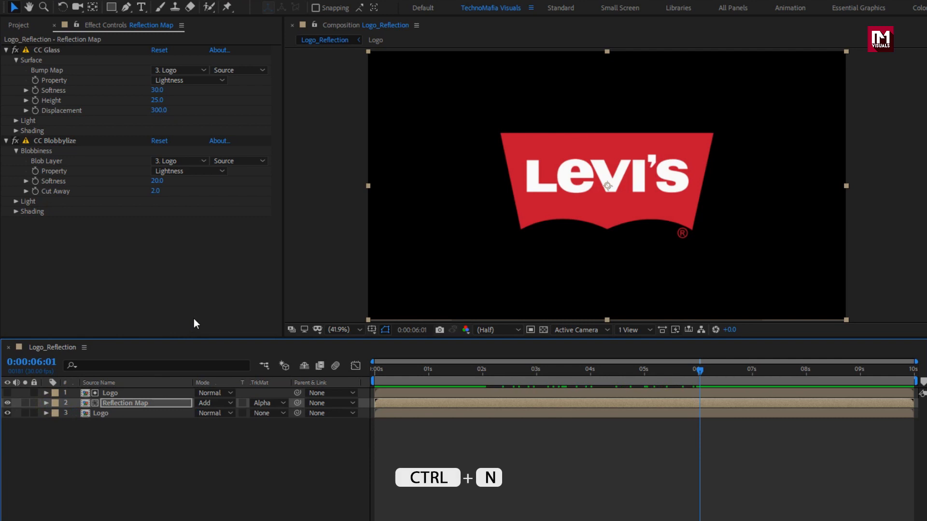
Create a 1920 x 1080, 30 fps composition named Sketch_logo lasting 0:00:10:00, and show the project items
key(ctrl+n)
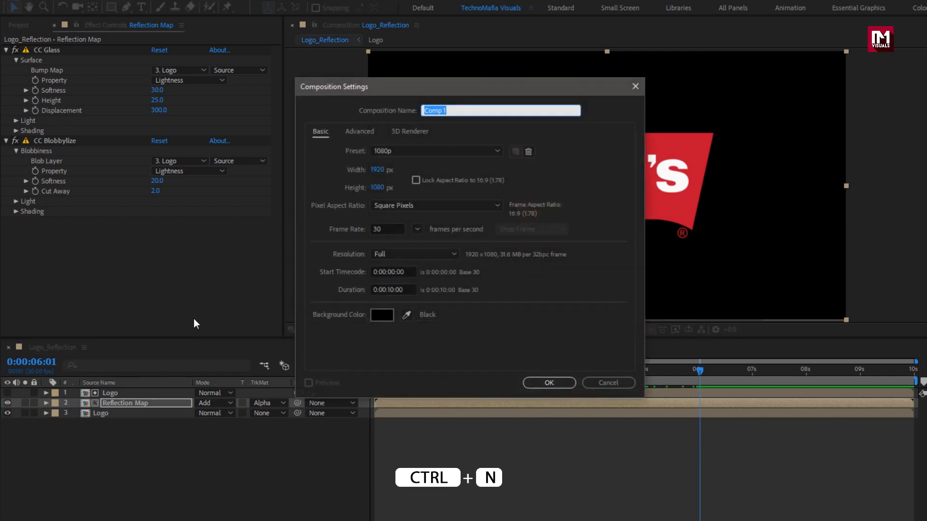
text(Sketch_logo)
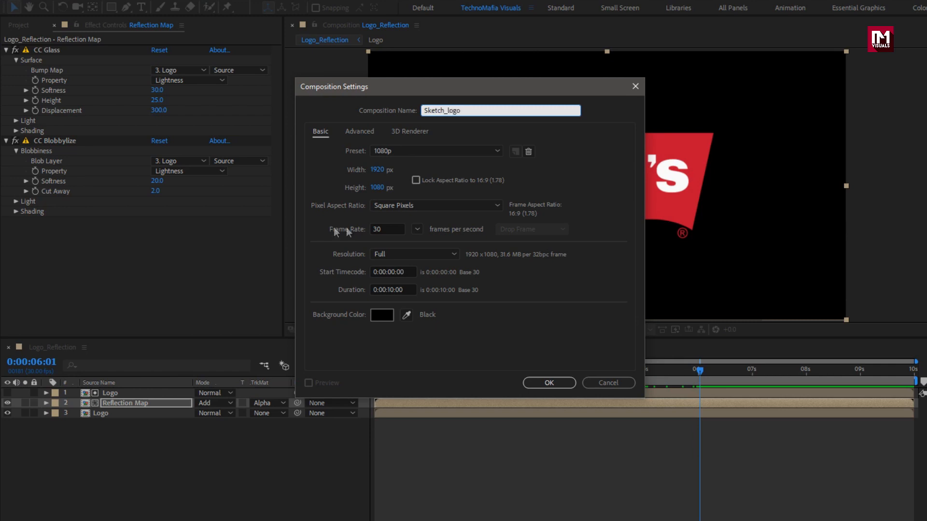
click(538, 386)
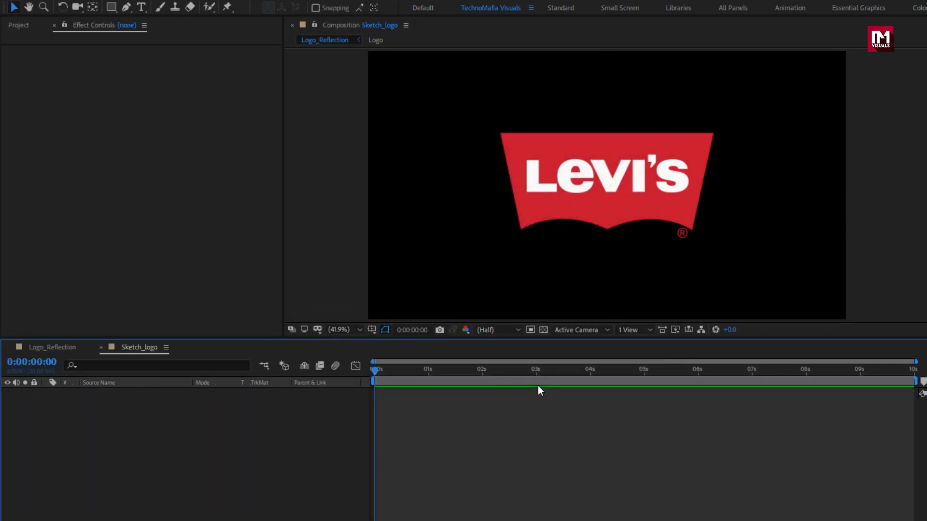
click(23, 26)
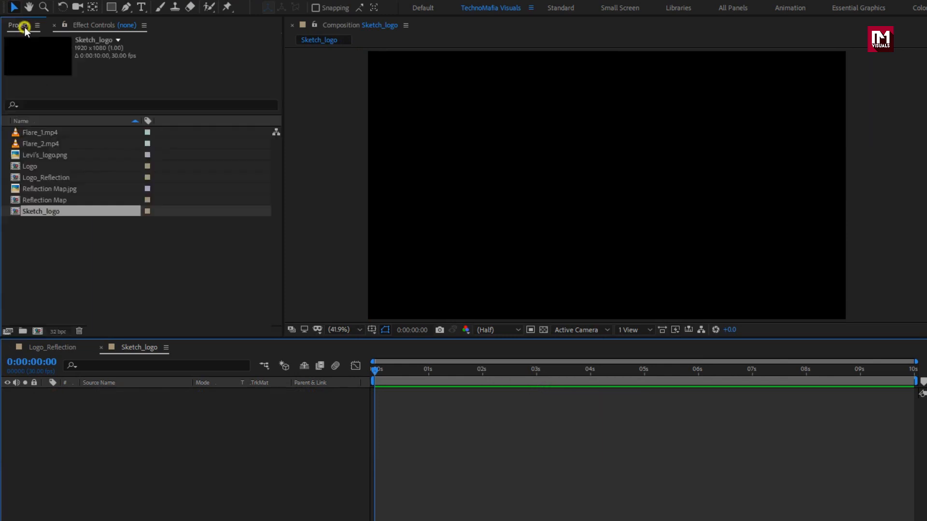
Add the Logo_Reflection composition as a layer in Sketch_logo
click(48, 189)
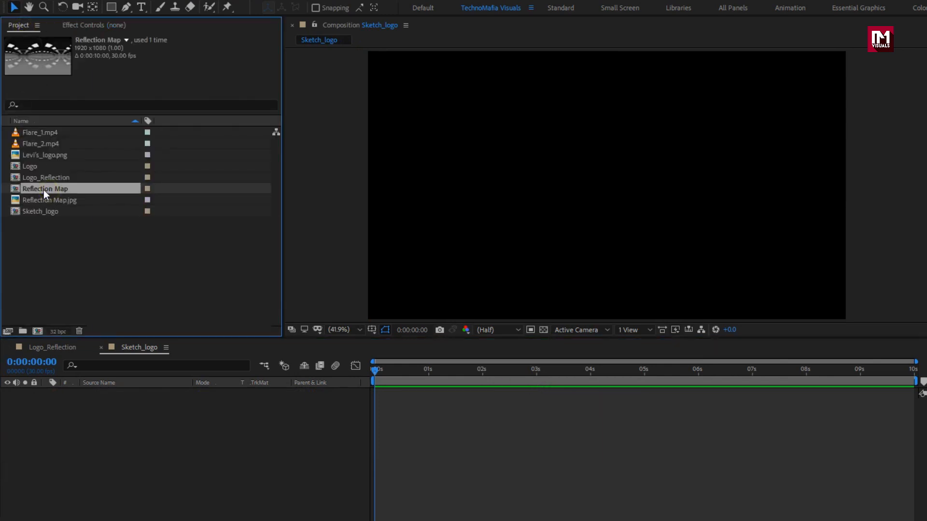
click(39, 178)
drag(37, 178, 112, 422)
Create a 1920 x 1080 px dark solid named Sketch above the Logo_Reflection layer
right_click(112, 442)
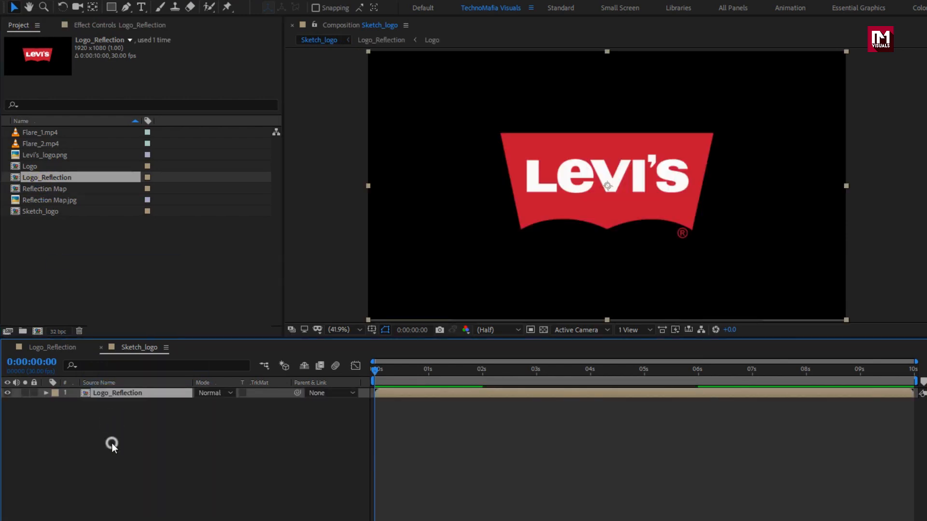
click(155, 449)
click(309, 481)
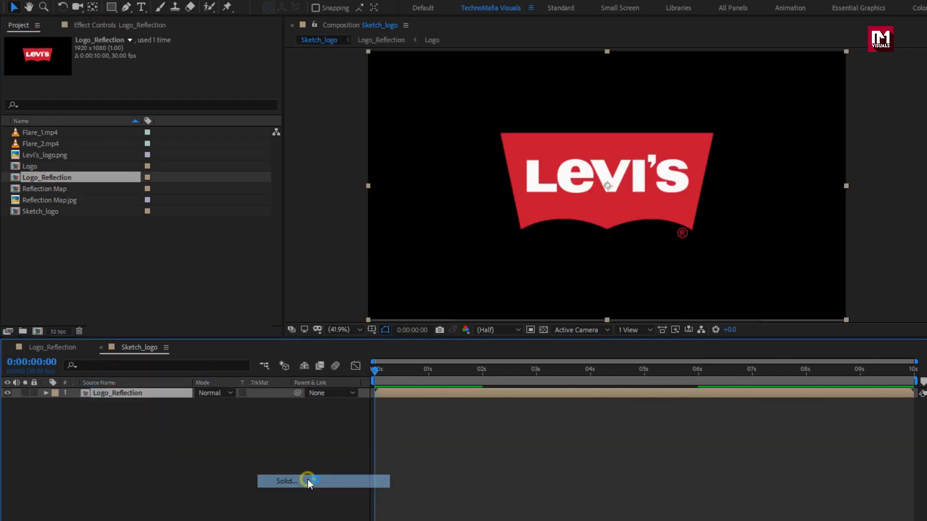
text(Sketch)
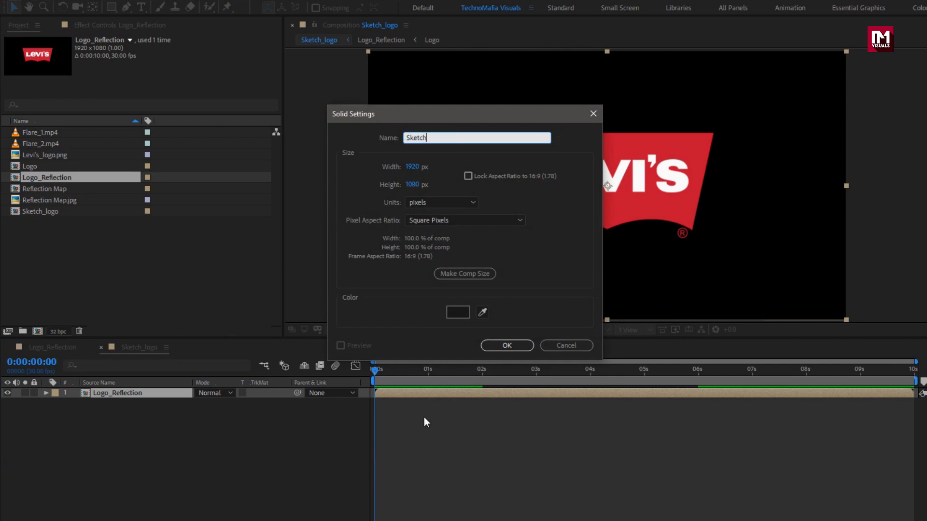
click(496, 346)
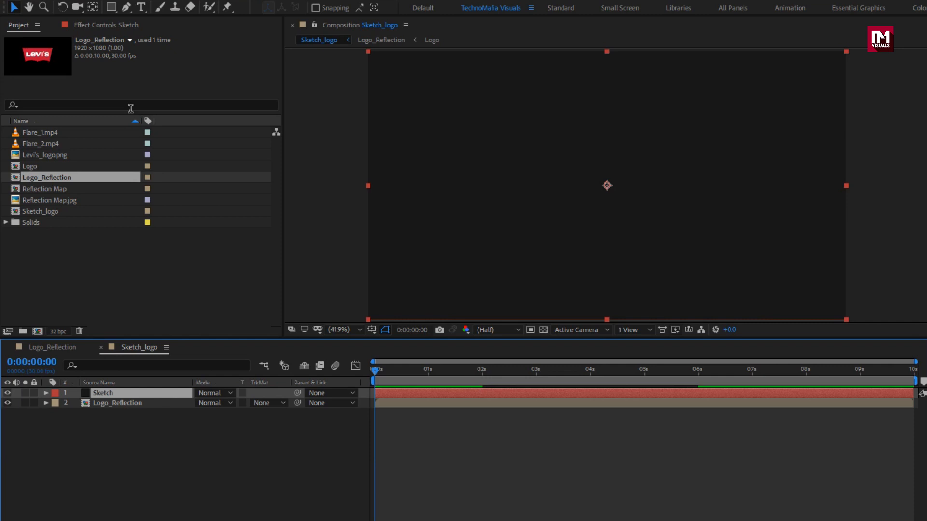
Mask the Sketch solid with a rectangle enclosing the logo area and apply the Scribble effect to it
click(111, 7)
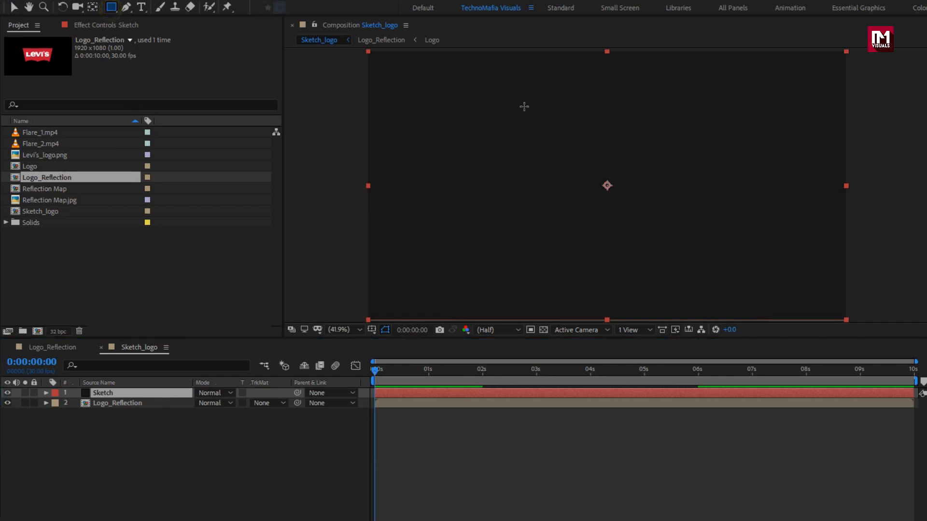
mouse_move(747, 116)
mouse_down()
mouse_move(534, 209)
mouse_move(474, 253)
mouse_up()
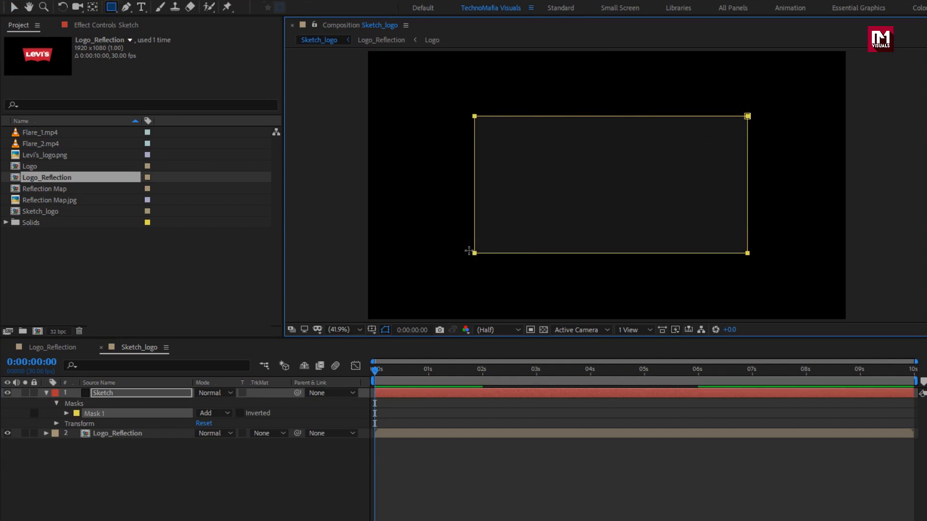
click(796, 48)
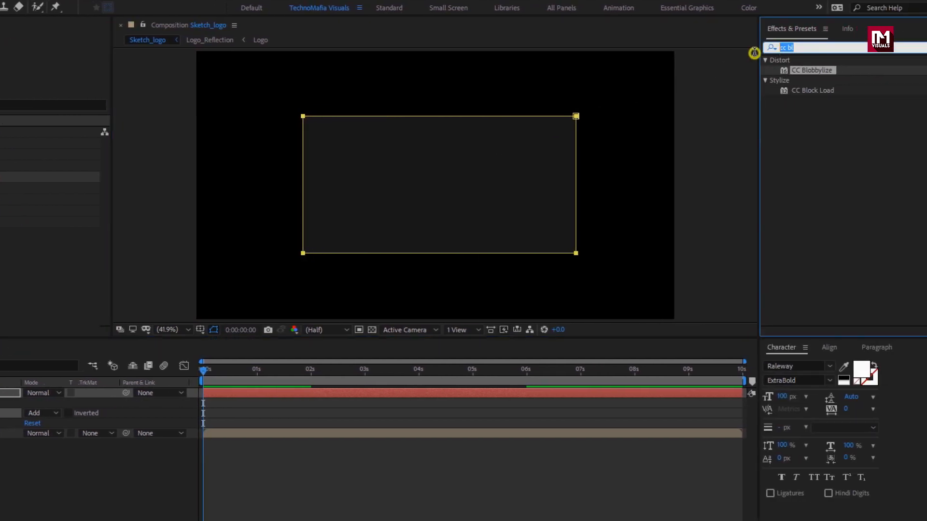
text(scr)
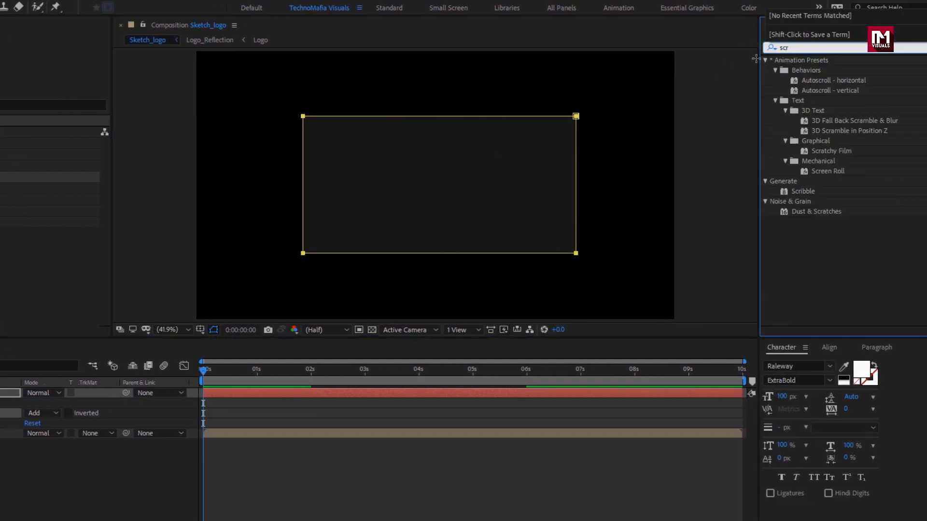
mouse_move(807, 191)
mouse_down()
mouse_move(566, 205)
mouse_move(449, 187)
mouse_up()
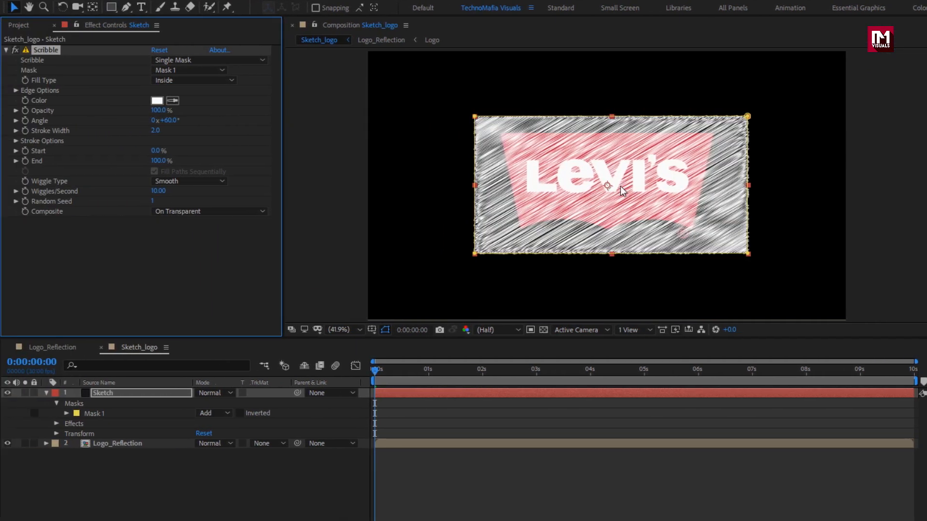
Set the Scribble effect's Angle to 30° and its Stroke Width to 1.5
click(166, 121)
key(Return)
click(155, 131)
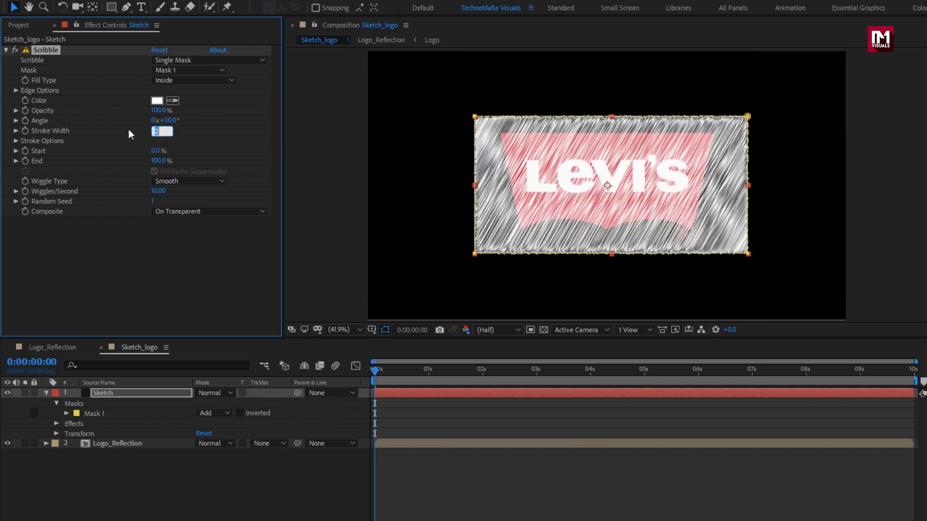
text(1.5)
key(Return)
Set Scribble's Curviness to 3%, Spacing to 3, Spacing Variation to 6 and Wiggles/Second to 0
click(16, 140)
click(153, 150)
text(3)
key(Return)
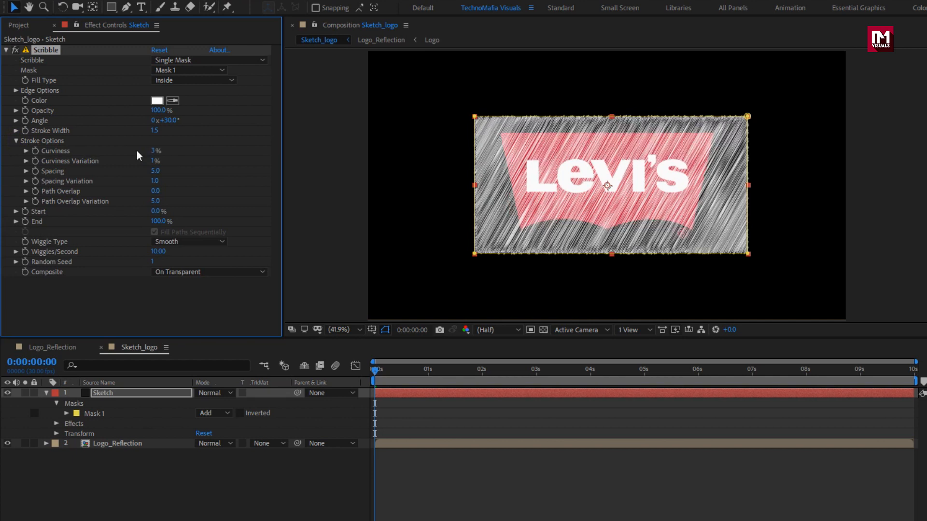
click(154, 172)
key(Return)
click(153, 181)
text(6)
key(Return)
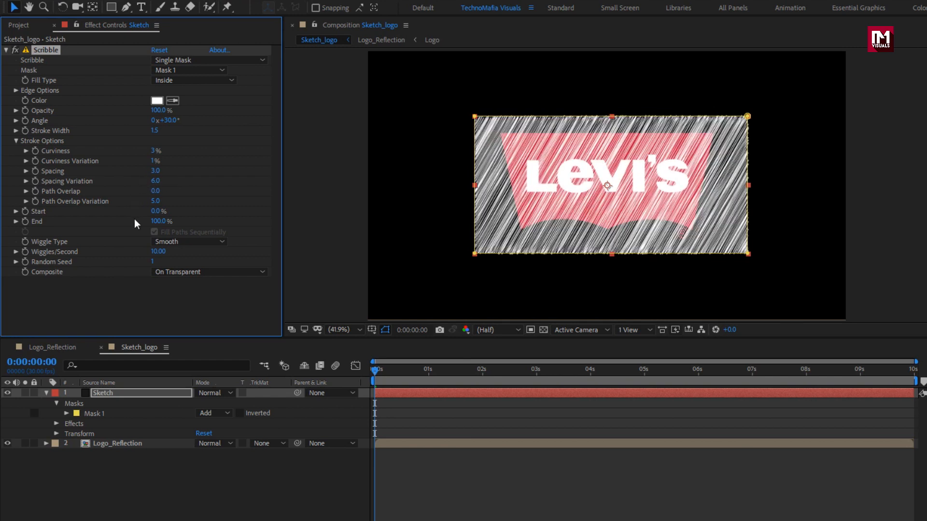
click(157, 251)
key(Return)
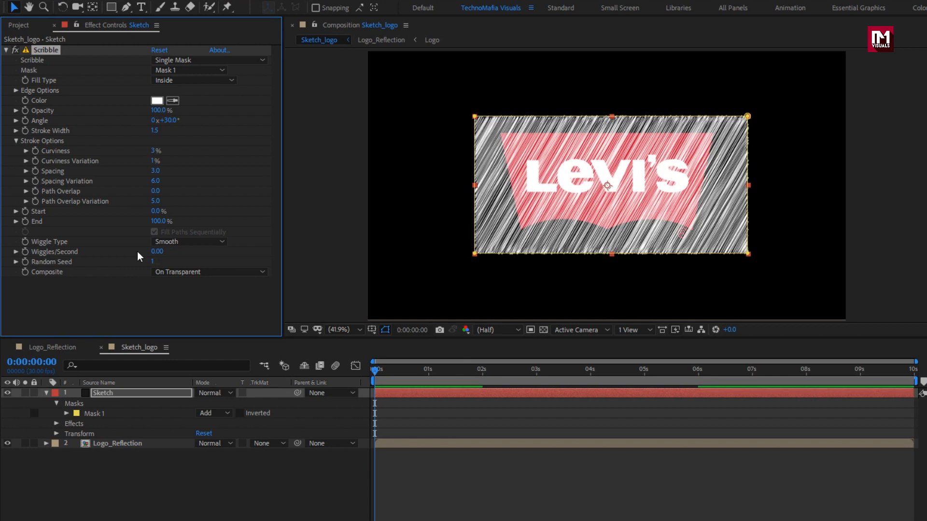
Keyframe Scribble's End from 0% at 0:00:00:00 to 100% at 0:00:05:00, and scrub through the scribble animation
click(376, 372)
click(25, 221)
drag(156, 222, 76, 224)
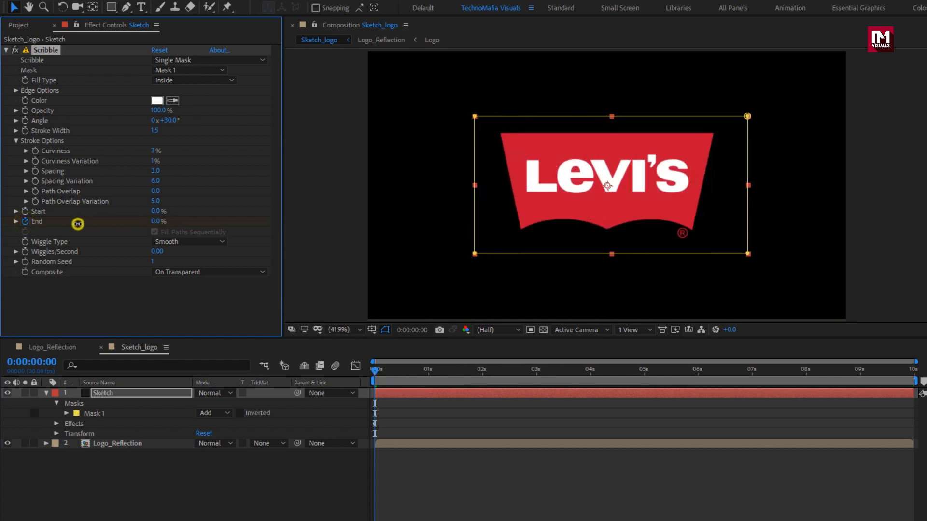
click(644, 379)
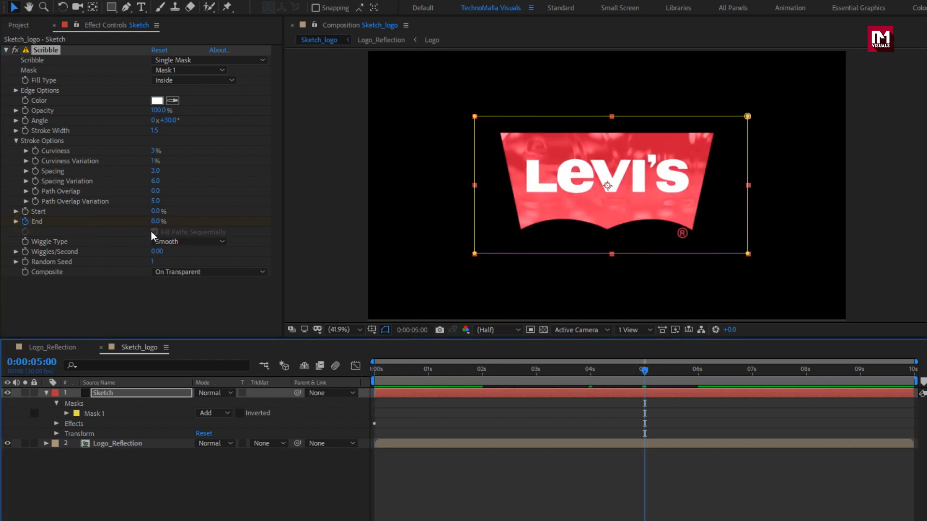
drag(153, 222, 294, 221)
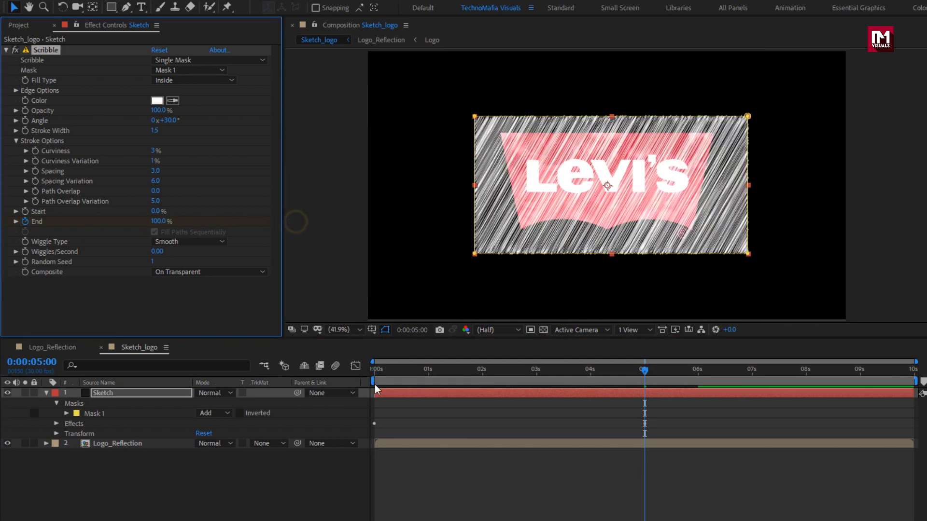
drag(373, 377, 623, 372)
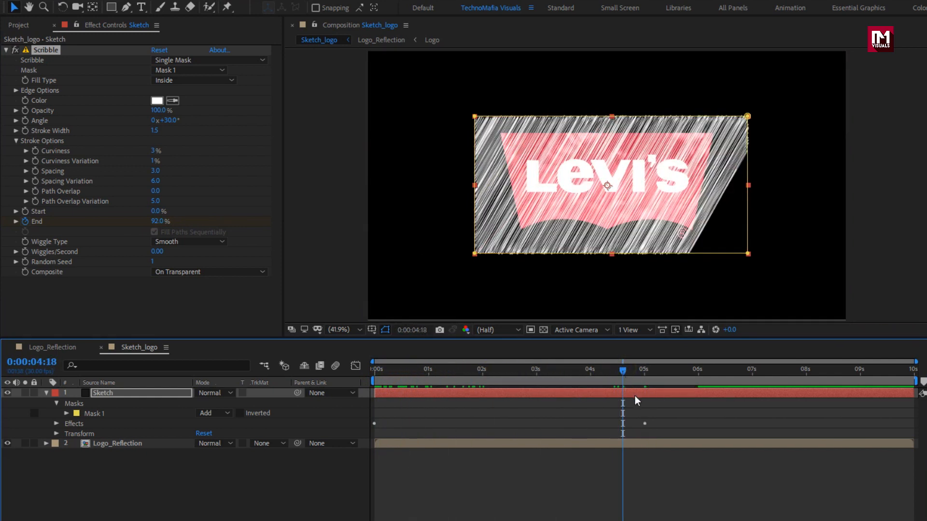
Apply Easy Ease to both of the Sketch layer's End keyframes and collapse the layer
key(u)
click(134, 392)
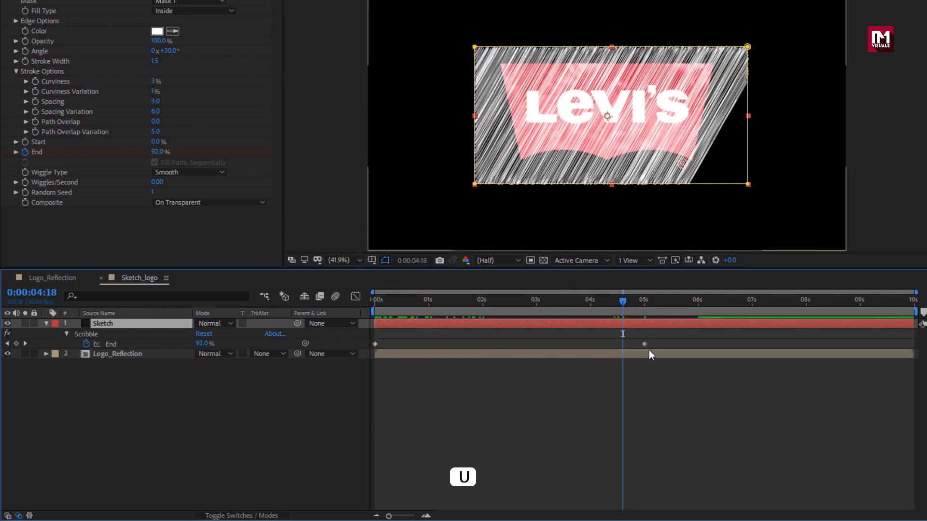
click(584, 412)
drag(651, 341, 361, 357)
right_click(375, 344)
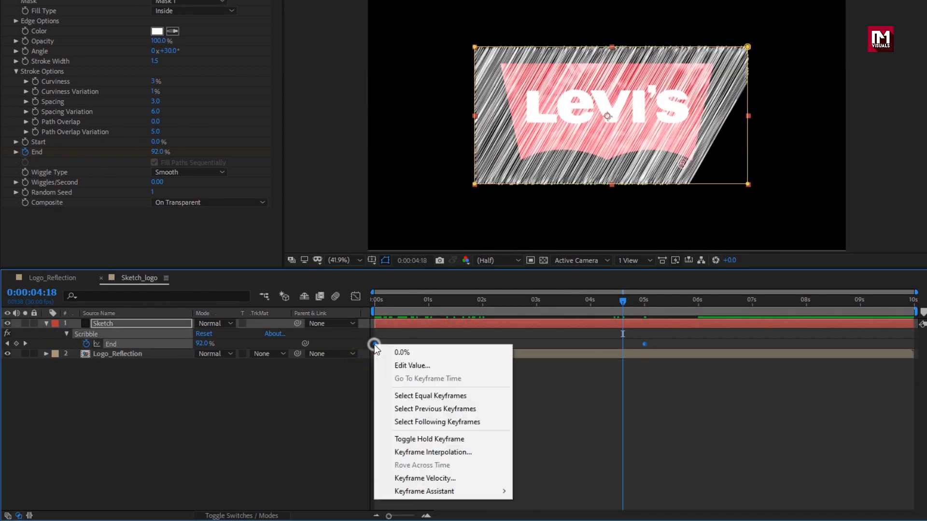
mouse_move(502, 491)
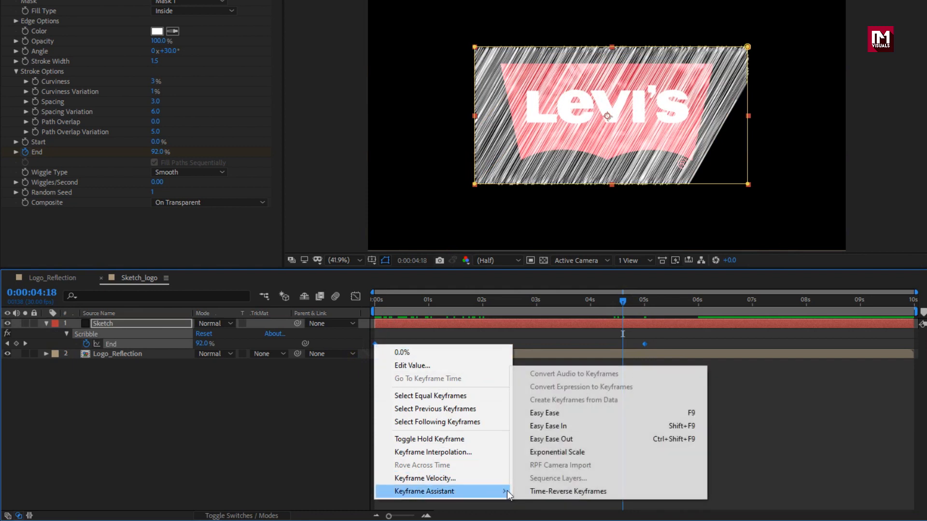
click(533, 415)
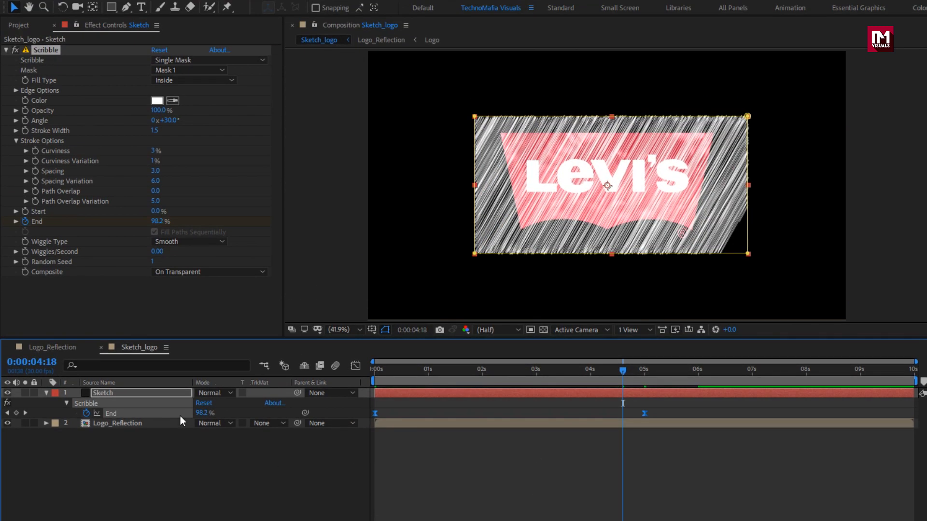
click(118, 393)
click(46, 393)
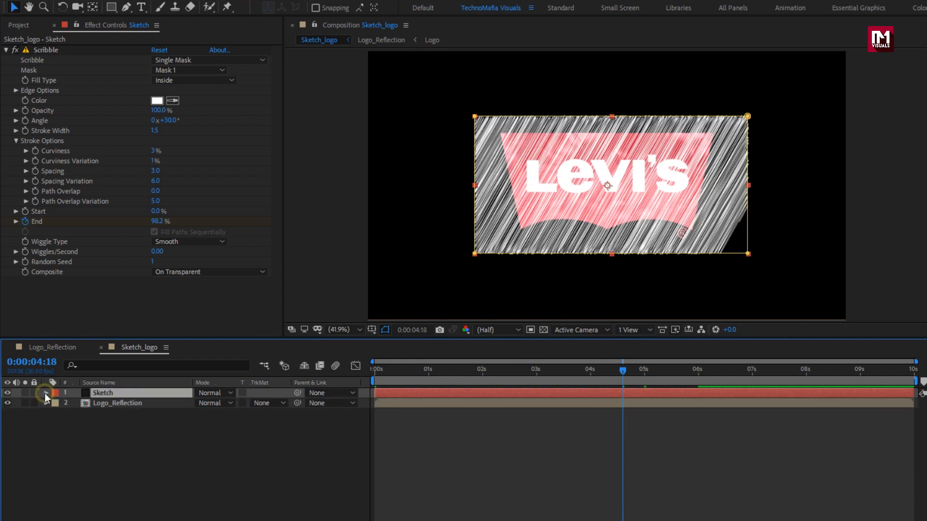
Set the Logo_Reflection layer's track matte to Luma Matte "Sketch" and scrub through the sketched logo reveal
click(111, 404)
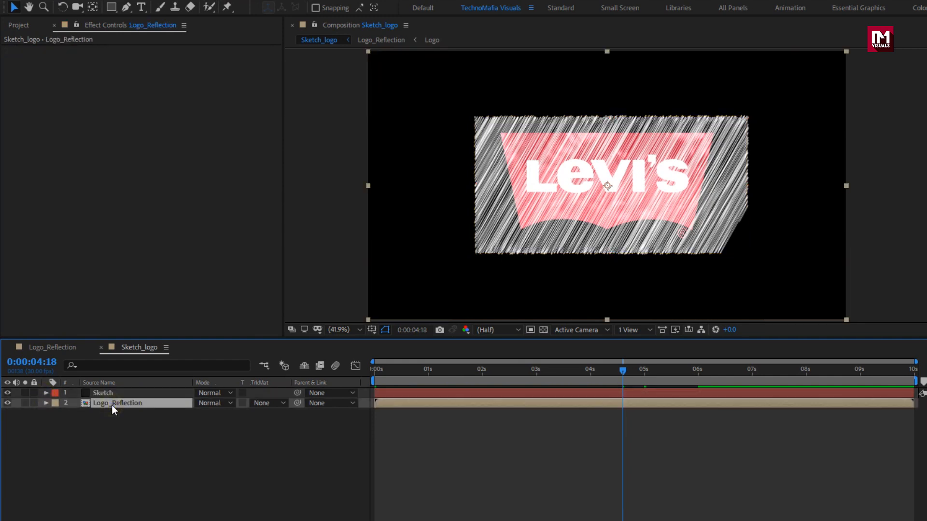
click(269, 405)
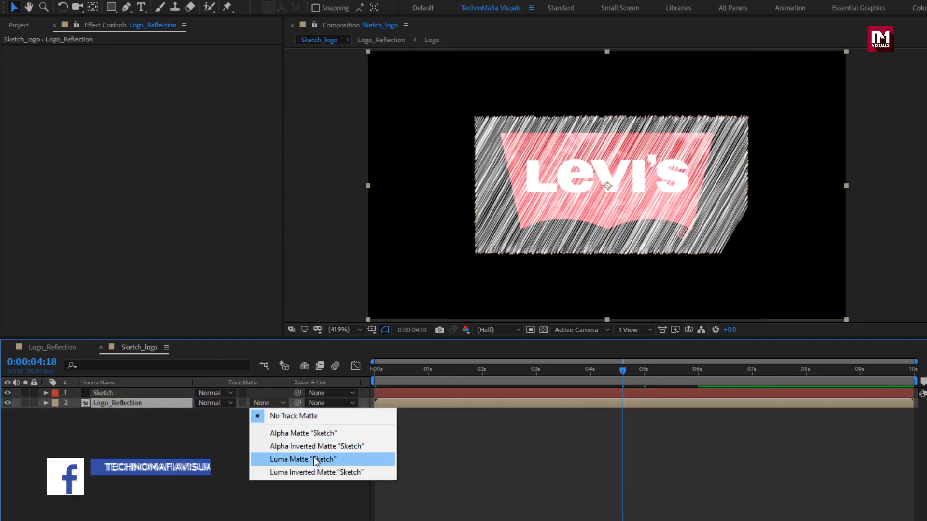
click(314, 456)
mouse_move(453, 369)
mouse_down()
mouse_move(389, 368)
mouse_move(604, 372)
mouse_move(484, 371)
mouse_up()
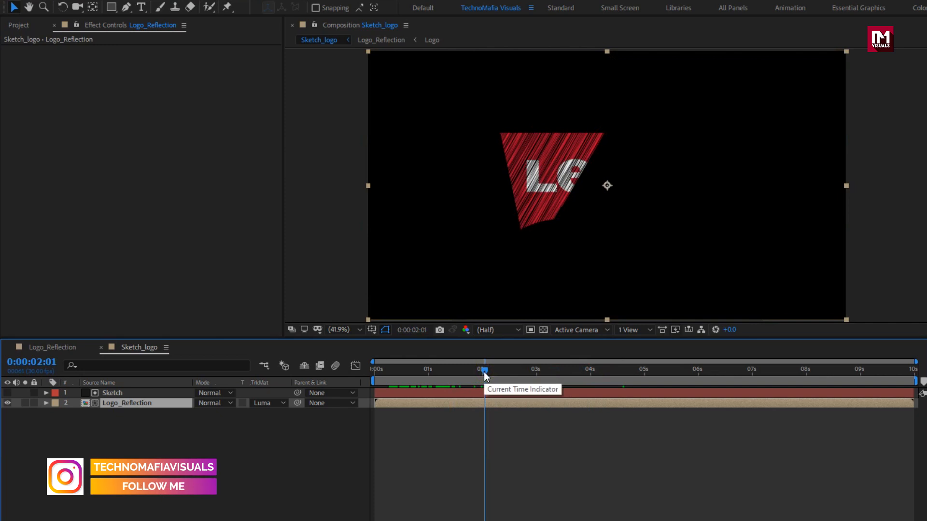
Create a 1920 x 1080, 30 fps composition named Logo_Cracks lasting 0:00:10:00
key(ctrl+n)
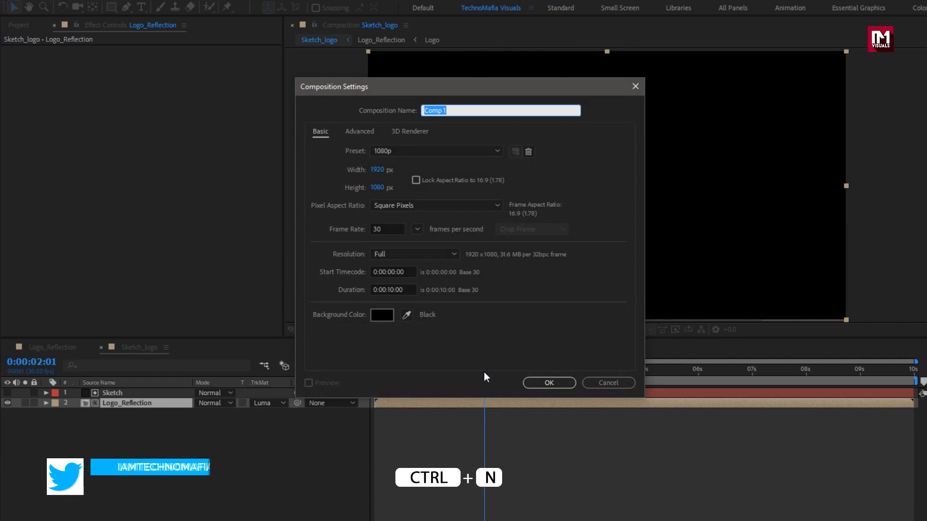
text(Logo)
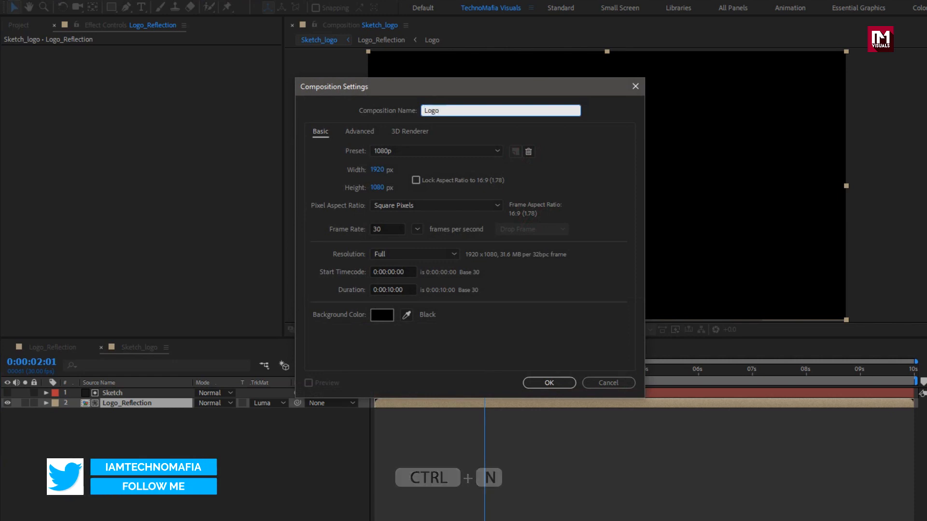
text(_Cra)
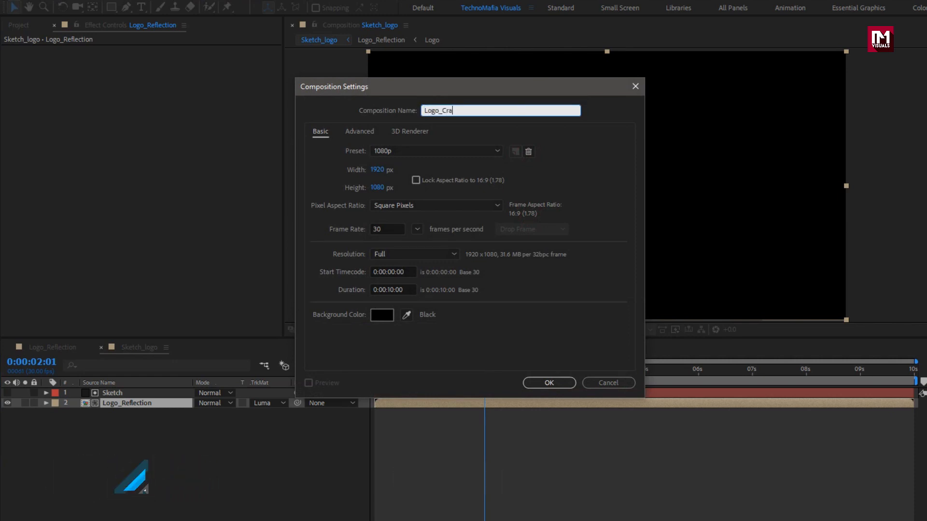
text(cks)
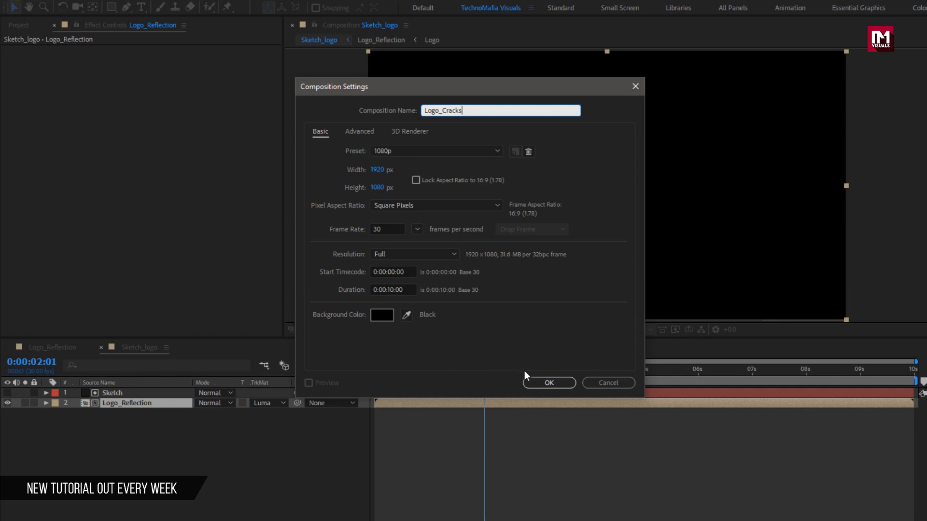
click(554, 382)
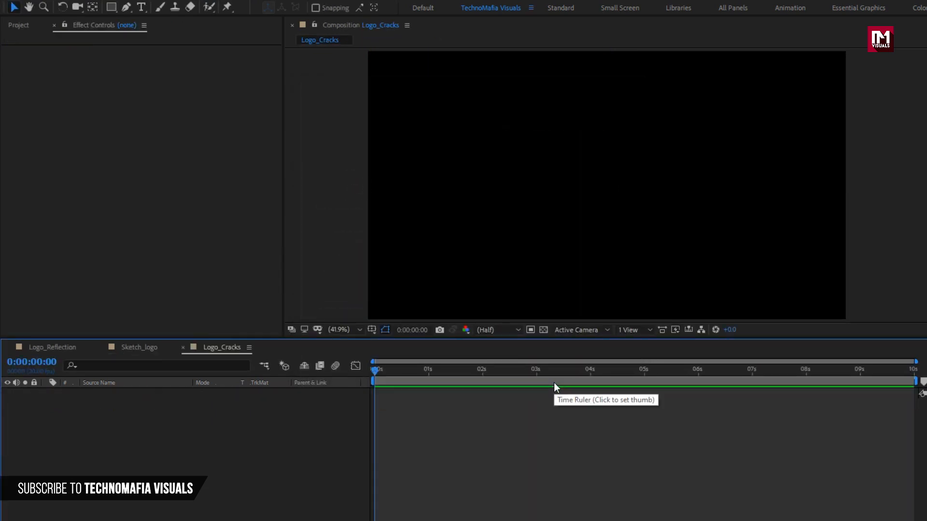
Add the Logo_Reflection composition to Logo_Cracks and make it a 3D layer
click(19, 26)
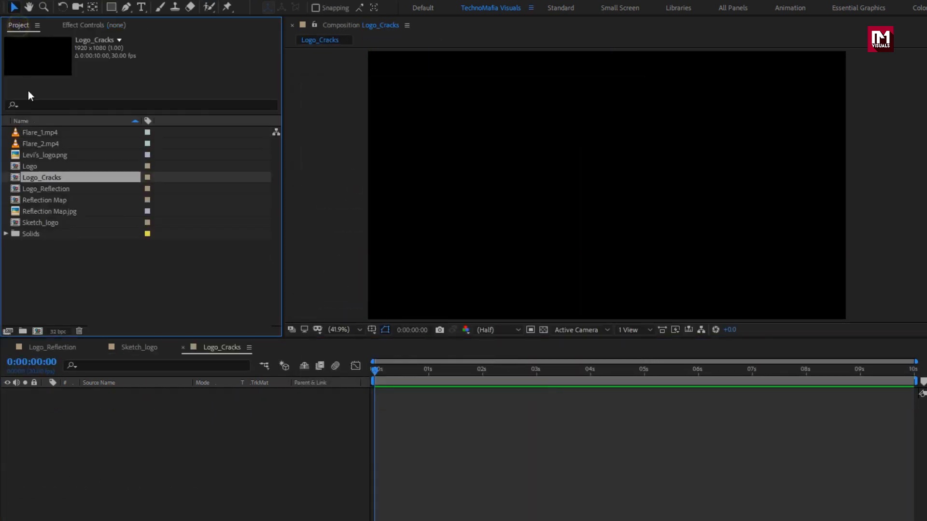
click(49, 190)
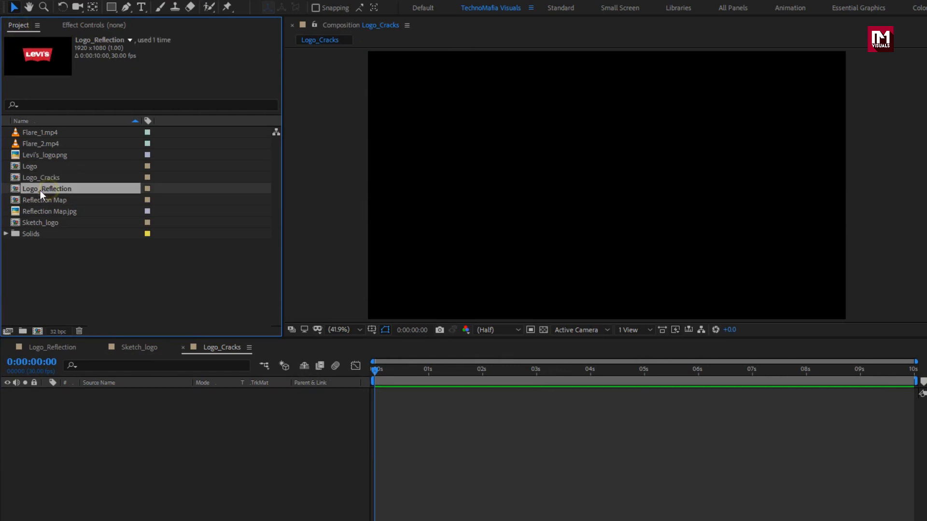
drag(48, 193, 124, 433)
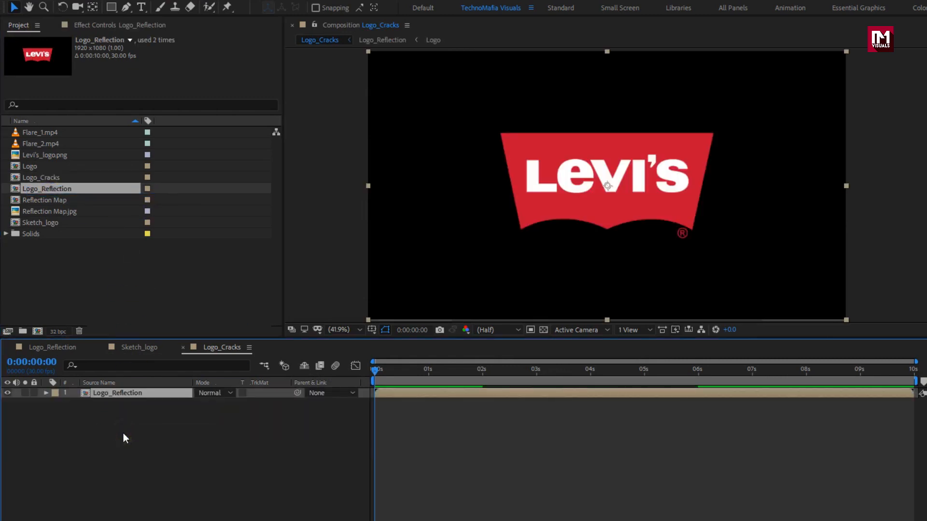
click(241, 520)
click(260, 333)
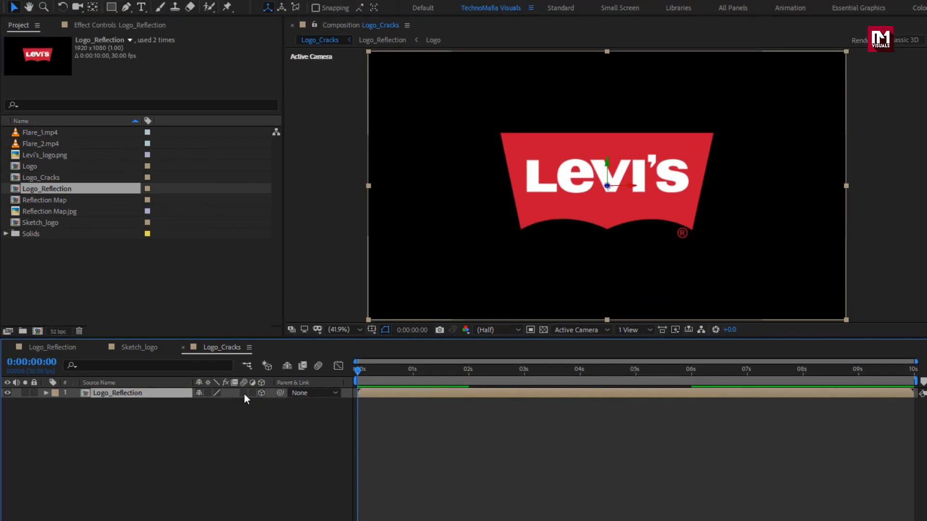
Add Y Rotation and Z Rotation keyframes to the Logo_Reflection layer at 0:00:01:15
click(244, 323)
key(r)
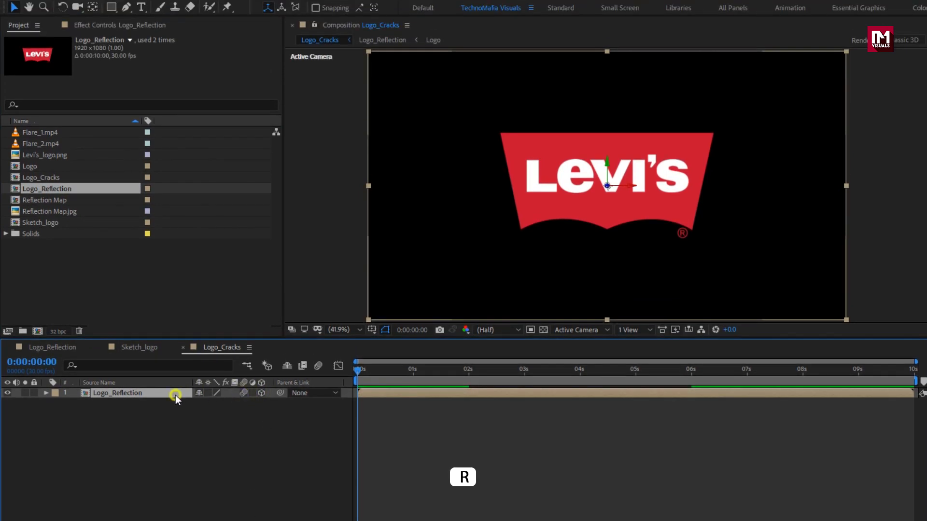
key(r)
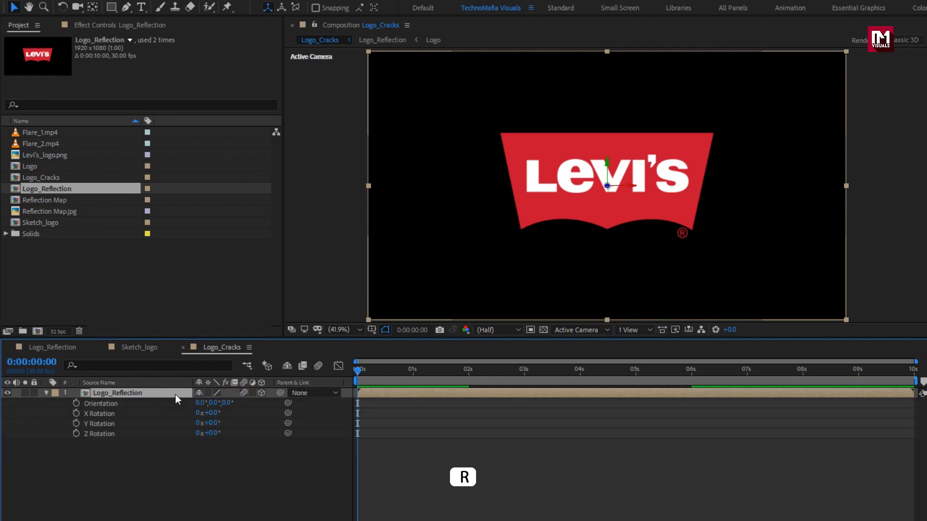
click(442, 370)
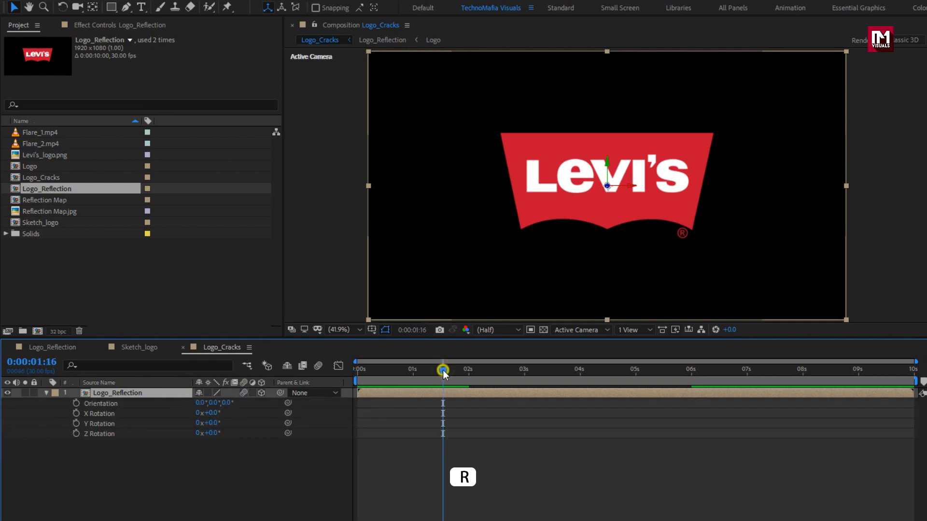
click(77, 433)
click(76, 424)
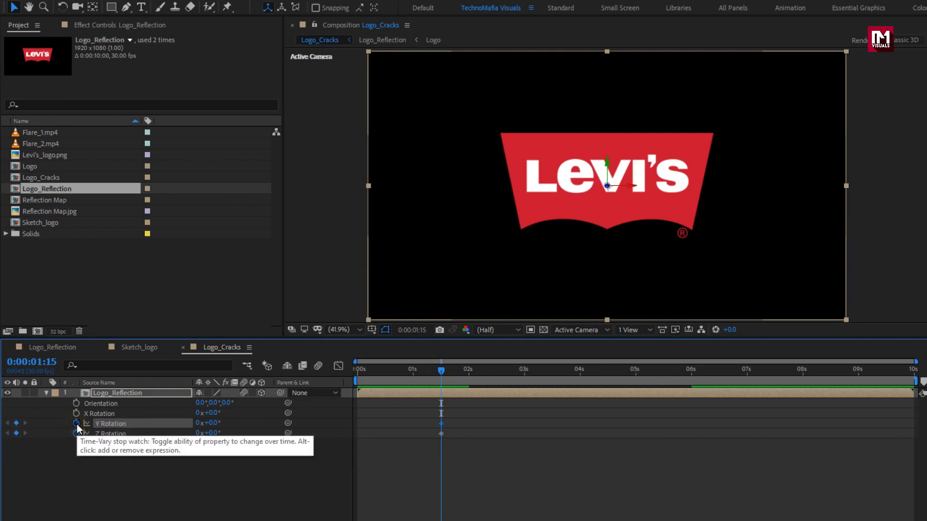
At 0:00:00:00, set the layer's Z Rotation to 120° and Y Rotation to -35°, and scrub through the rotation
click(357, 371)
click(213, 433)
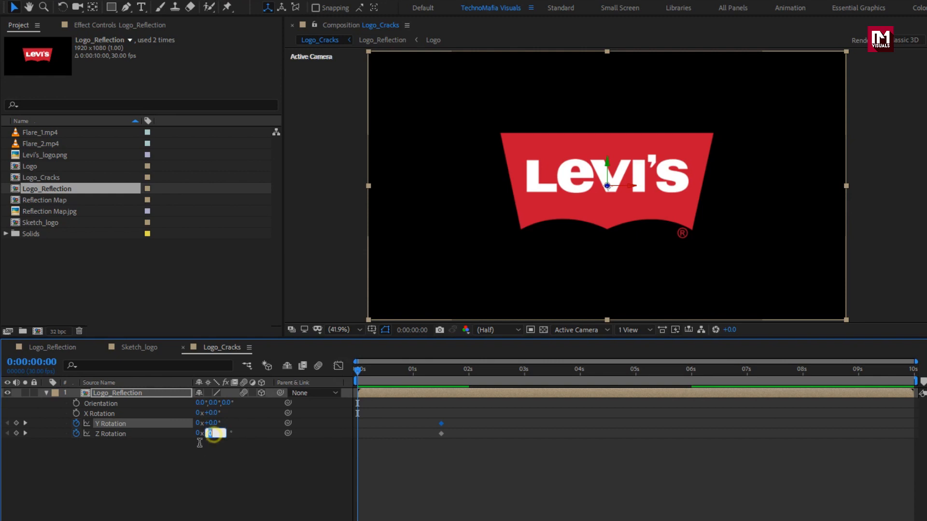
text(120)
key(Return)
click(212, 423)
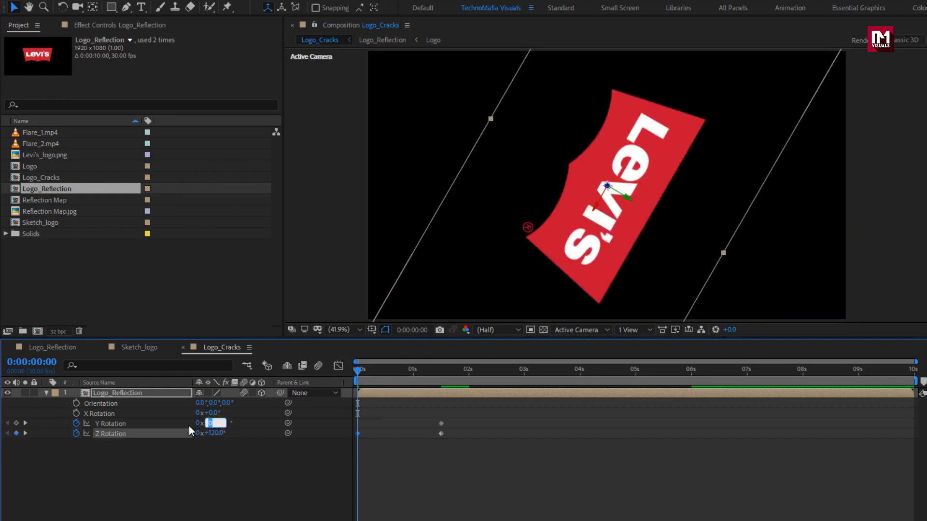
text(-35)
key(Return)
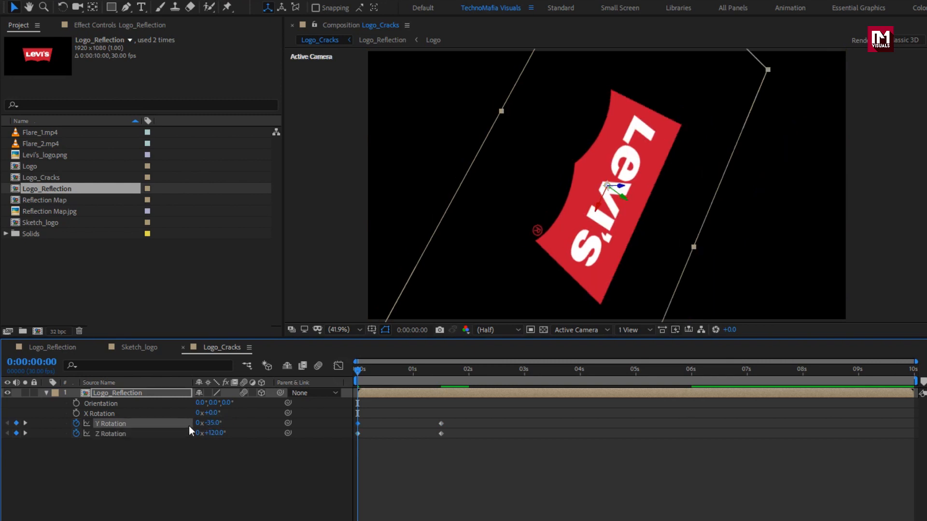
mouse_move(355, 370)
mouse_down()
mouse_move(466, 369)
mouse_move(341, 364)
mouse_up()
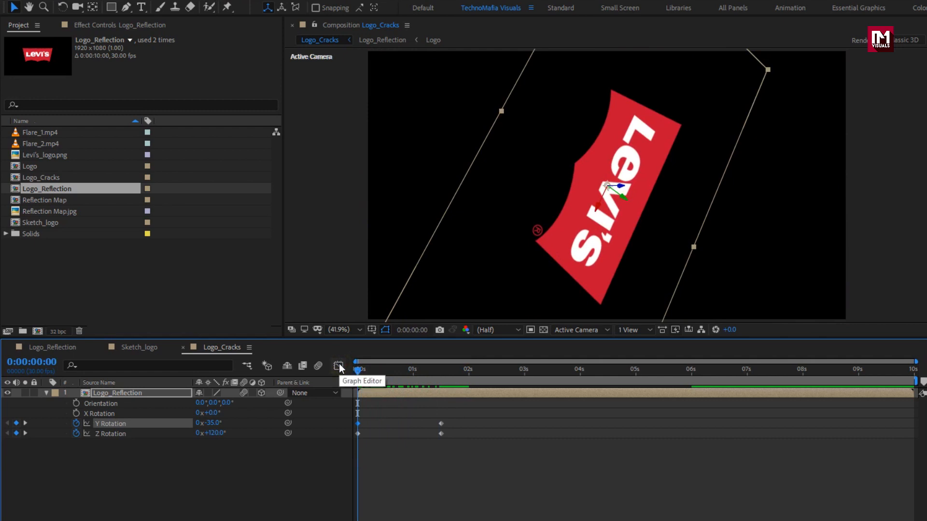
Add a Position keyframe to the Logo_Reflection layer at 0:00:01:15
click(158, 394)
key(p)
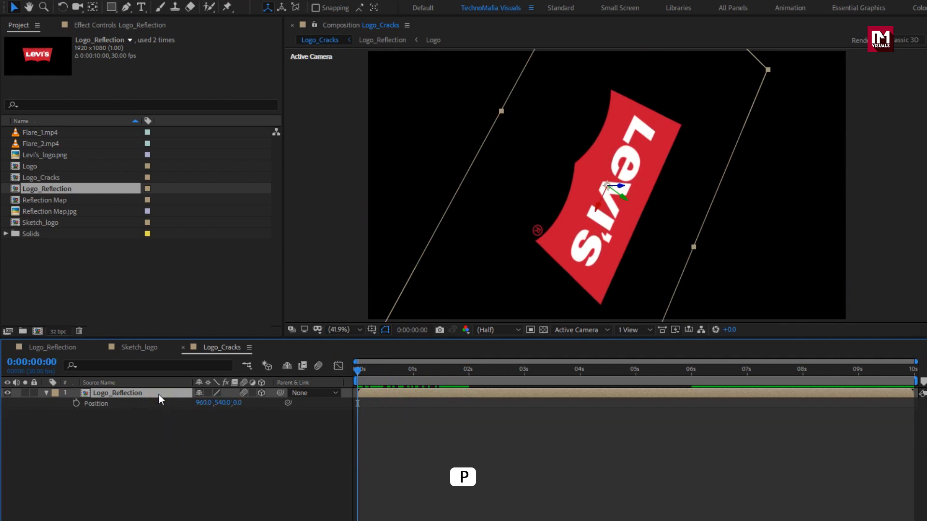
click(437, 371)
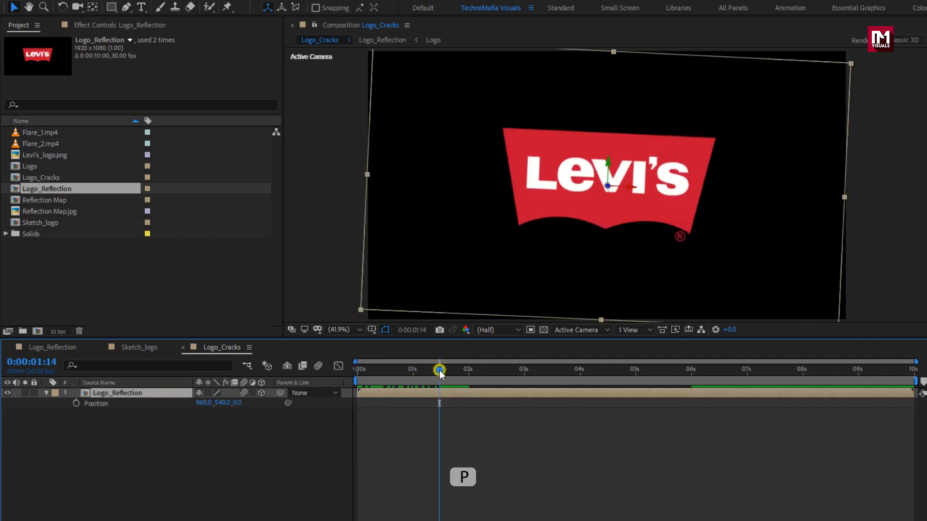
click(77, 404)
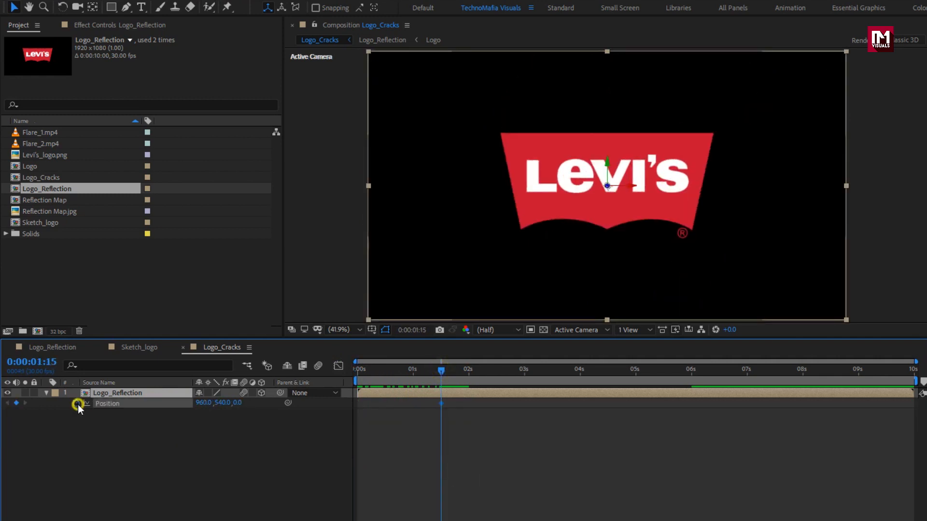
At 0:00:00:00, set the layer's Position to 1023, 486, -2878 and scrub through the fly-in
click(358, 371)
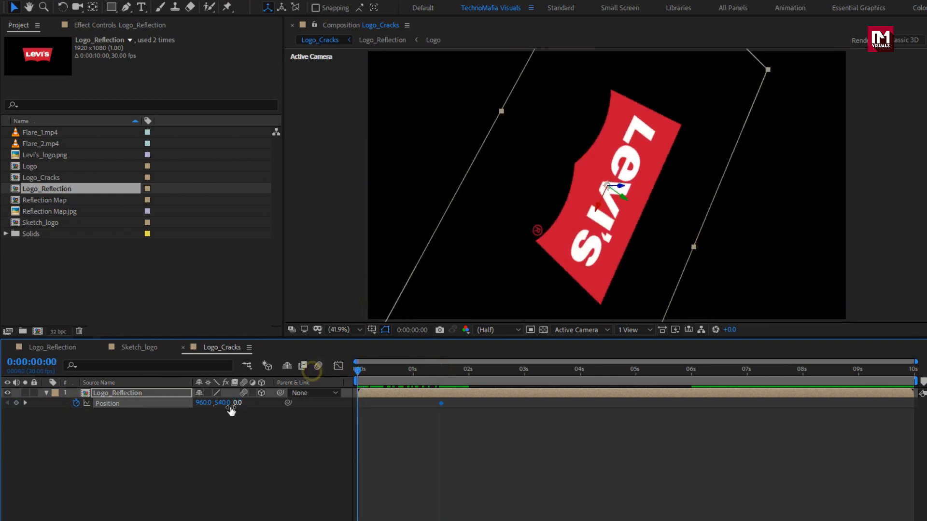
drag(240, 408, 10, 403)
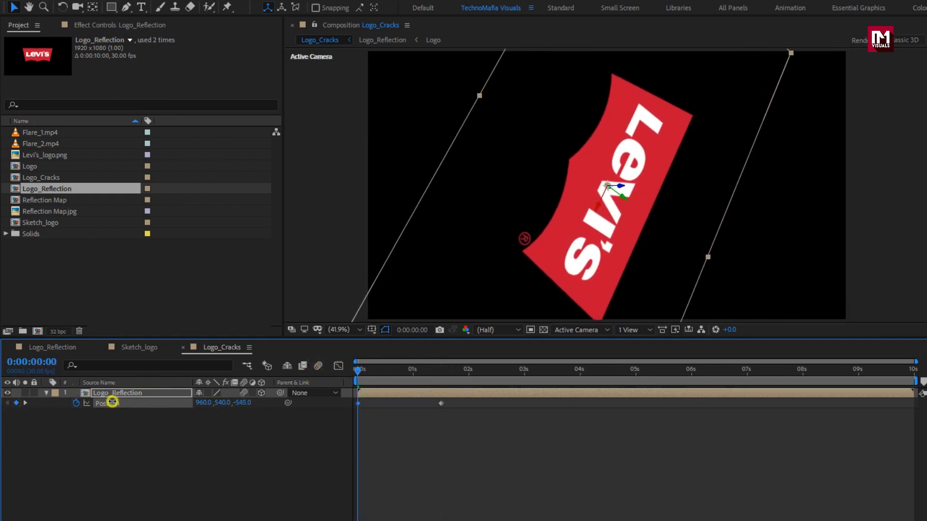
drag(142, 401, 4, 404)
drag(245, 406, 4, 405)
drag(243, 409, 4, 404)
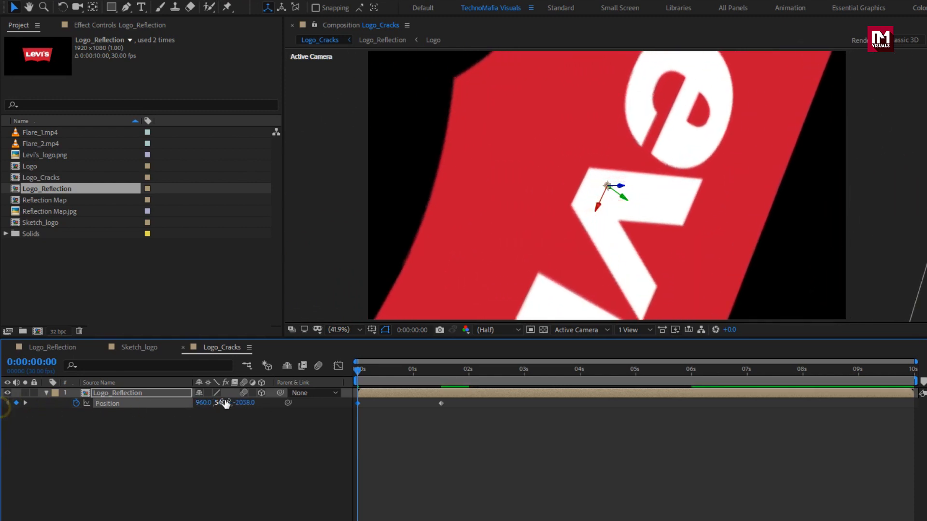
drag(238, 401, 24, 401)
drag(241, 403, 3, 411)
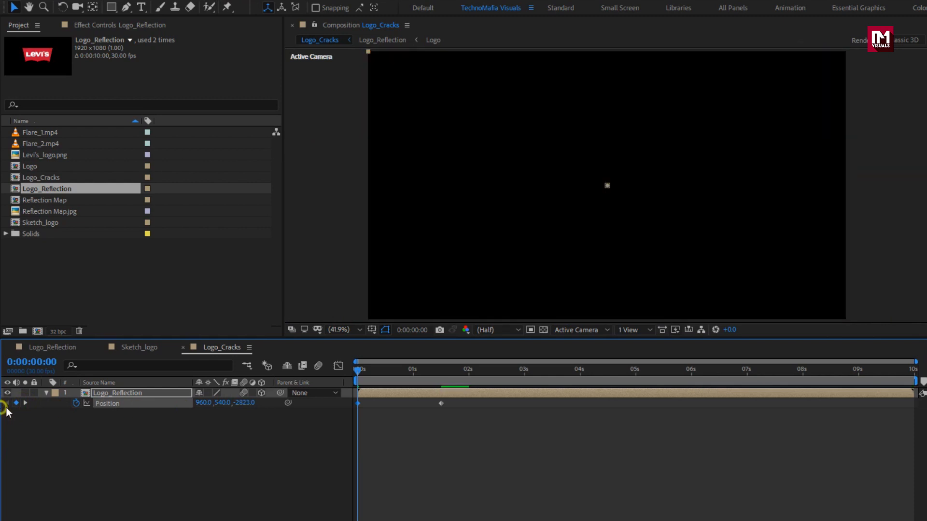
drag(240, 402, 213, 405)
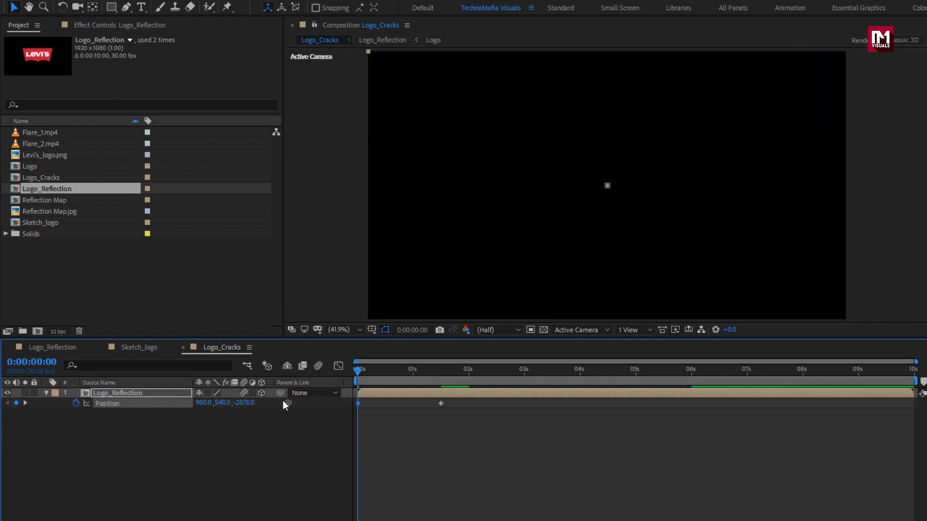
drag(363, 372, 336, 366)
drag(187, 404, 236, 404)
drag(380, 374, 438, 368)
Reveal the layer's animated properties and apply Easy Ease to all its Position, Y Rotation and Z Rotation keyframes
key(u)
key(u)
key(u)
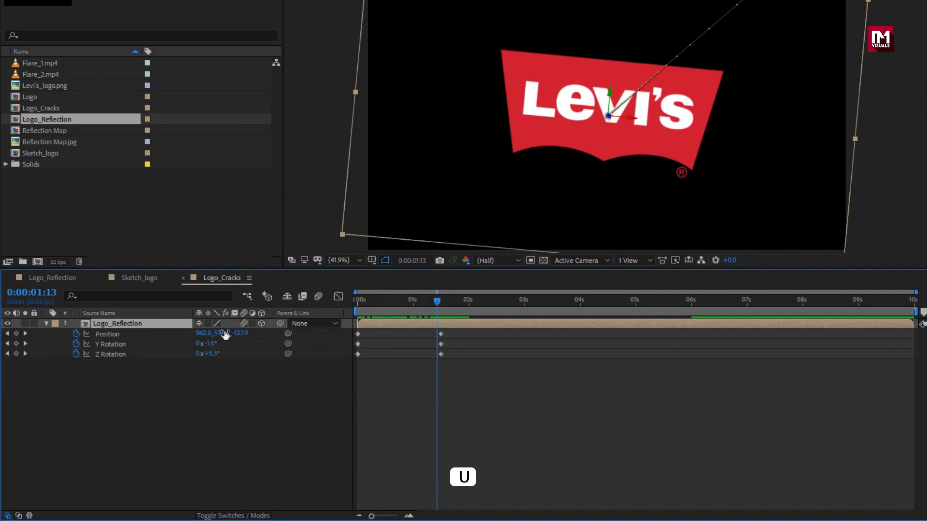
drag(457, 365, 358, 334)
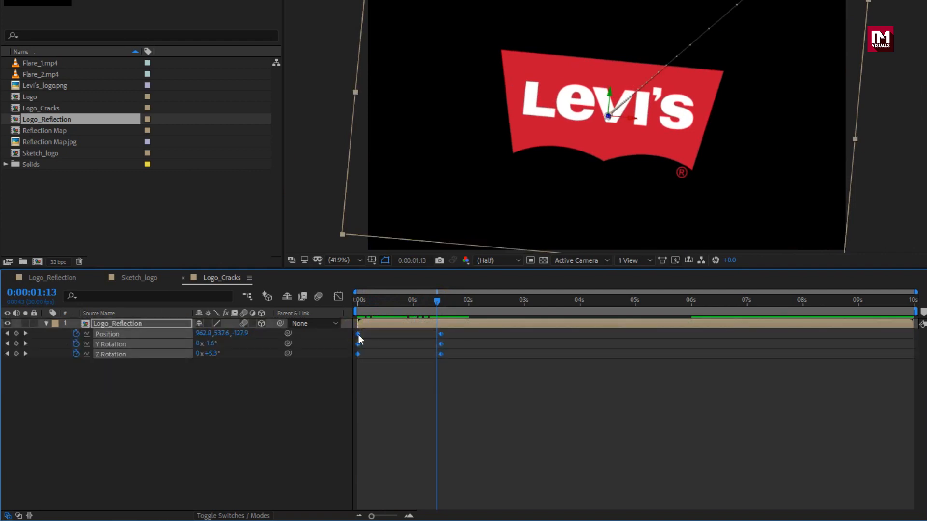
right_click(358, 335)
mouse_move(450, 485)
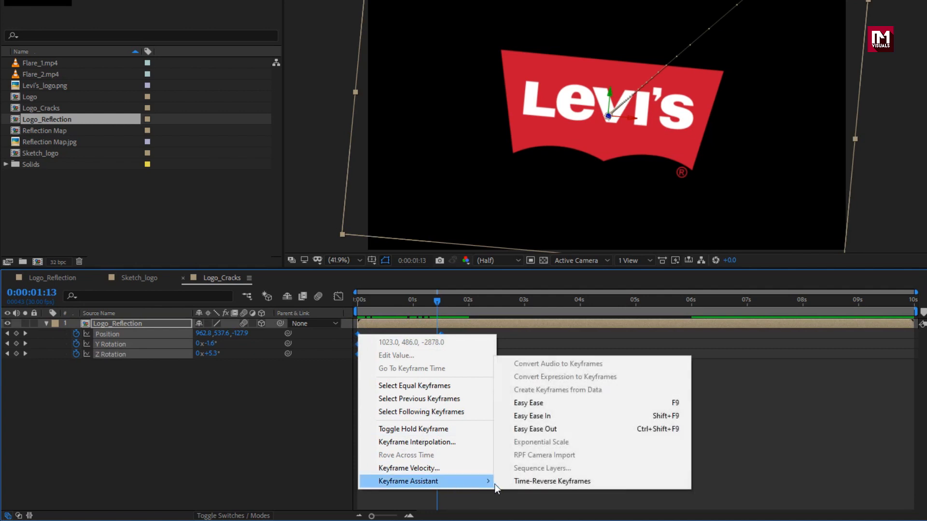
click(514, 407)
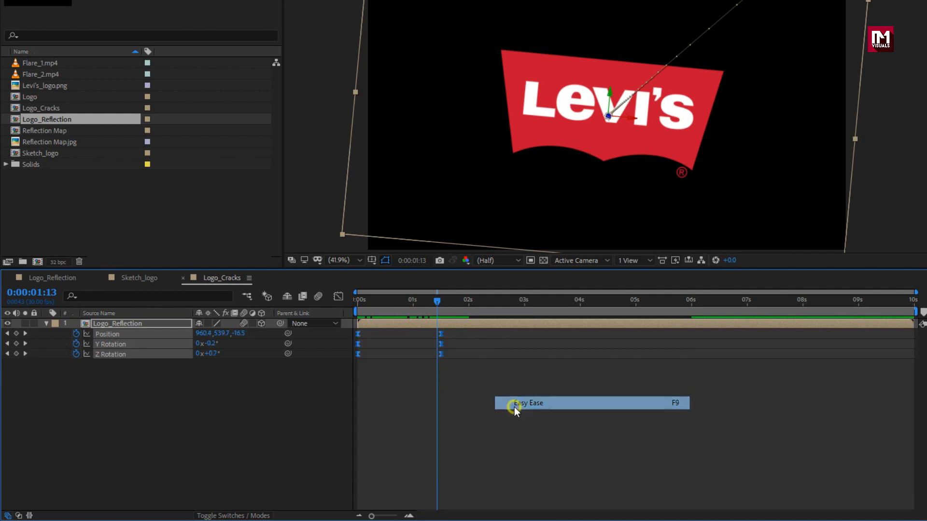
Reshape the keyframes' speed curve to peak near the start with a long ease-out, preview the motion, and collapse the layer
click(338, 296)
drag(463, 437, 363, 477)
mouse_move(358, 305)
mouse_down()
mouse_move(451, 315)
mouse_move(358, 315)
mouse_up()
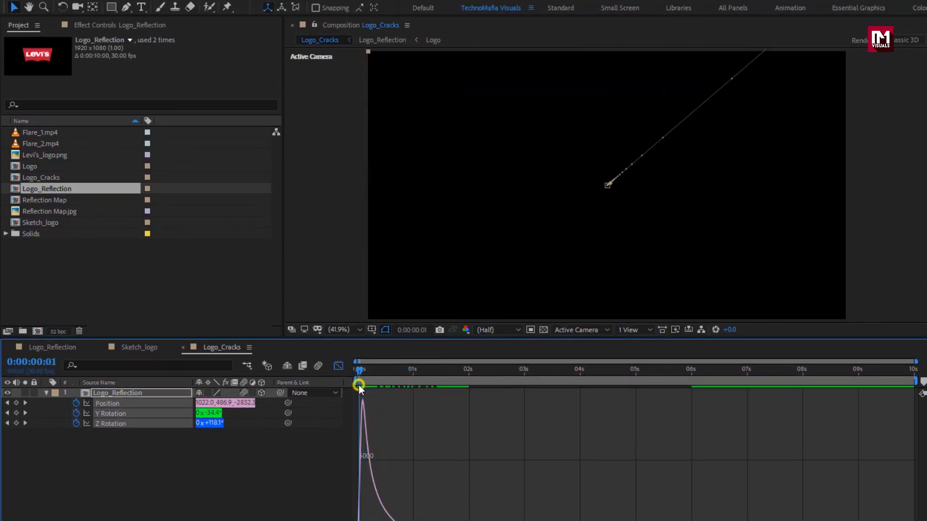
drag(358, 385, 473, 388)
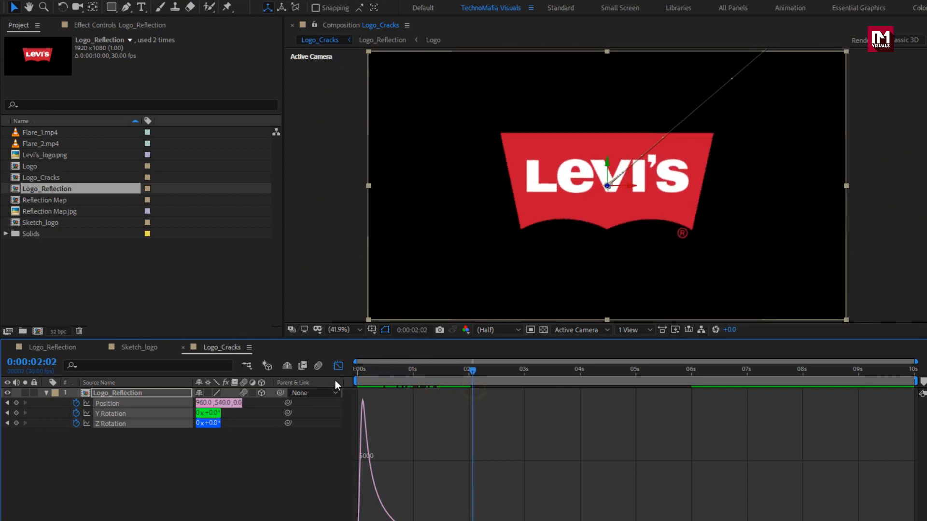
click(337, 366)
click(145, 395)
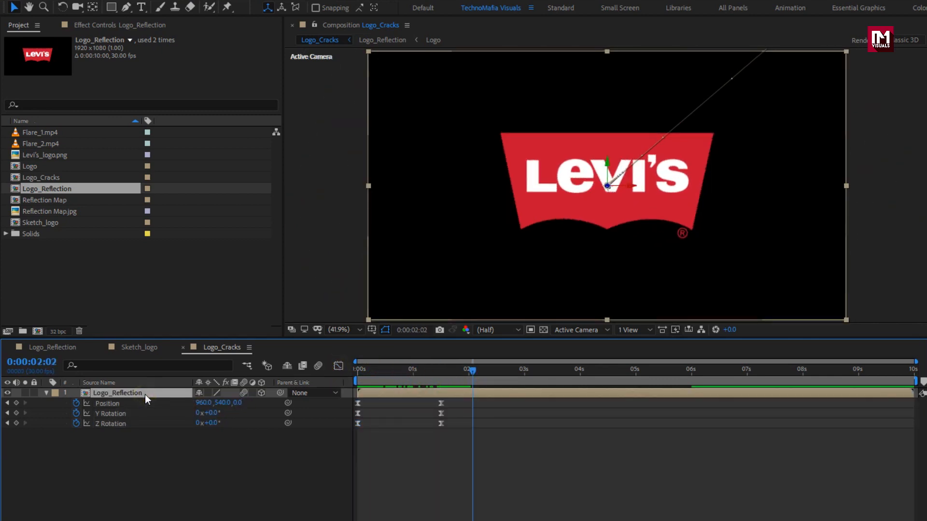
click(46, 393)
Draw a four-point Pen mask around the logo's upper-right corner on the Logo_Reflection layer
click(125, 11)
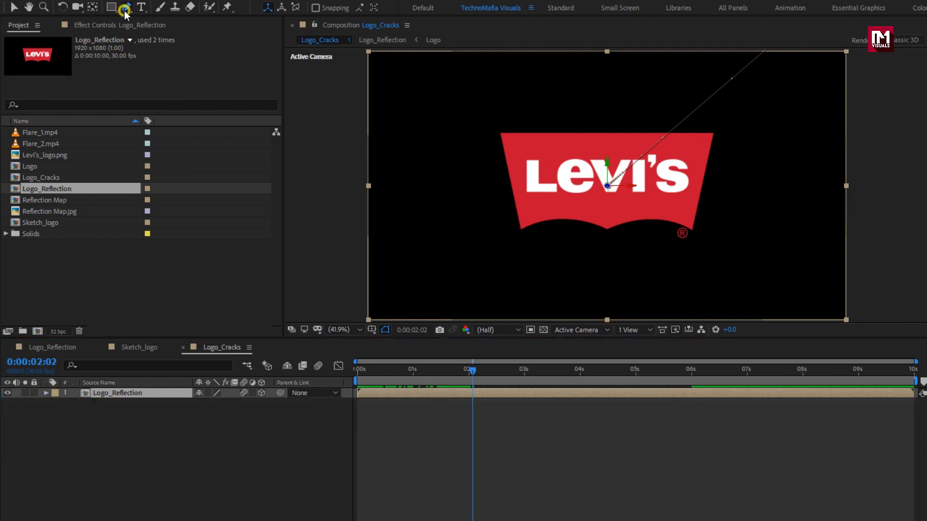
key(period)
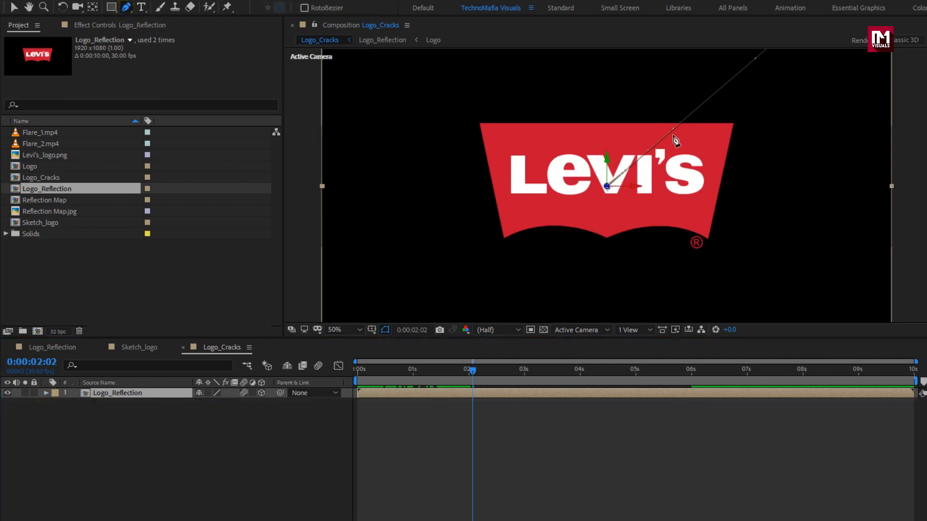
click(696, 92)
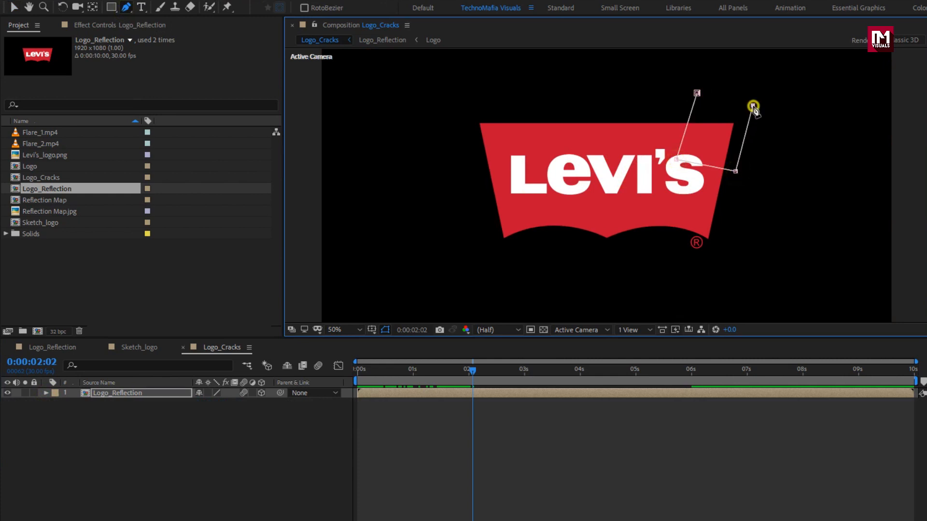
Duplicate the masked layer and reshape the copy's mask into a diamond shard over the logo's middle, adjoining the corner piece
key(ctrl+d)
click(144, 395)
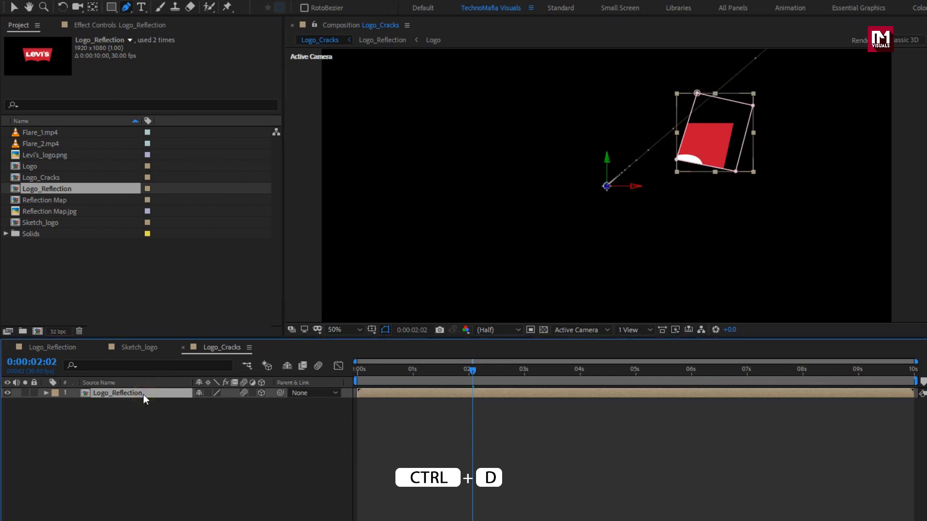
key(ctrl+d)
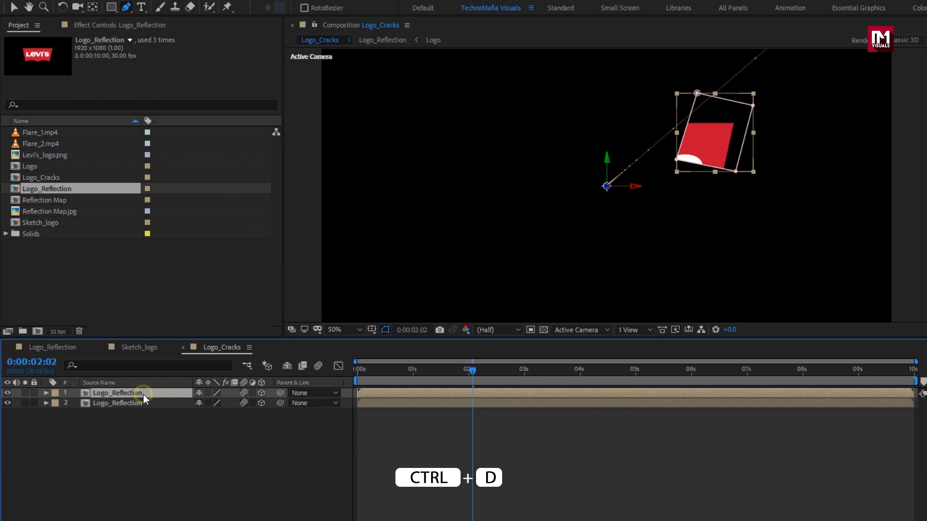
click(753, 105)
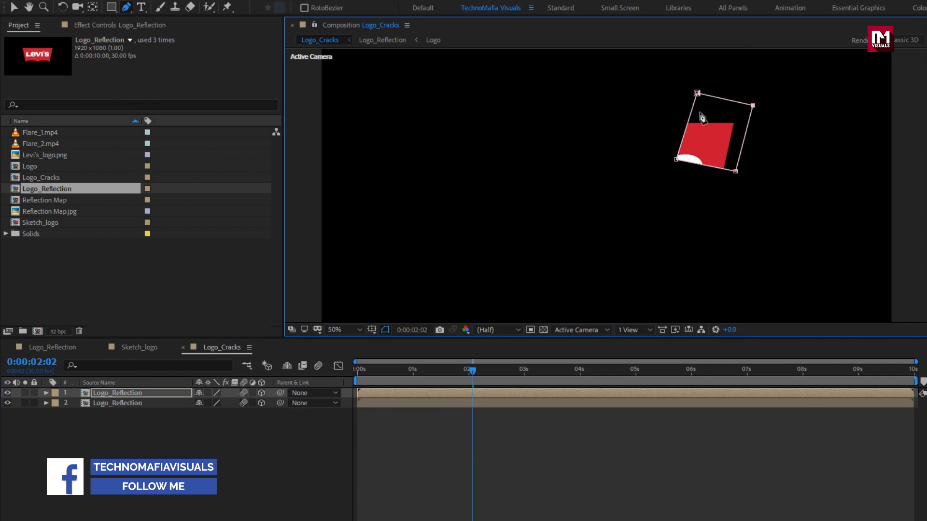
drag(697, 93, 637, 103)
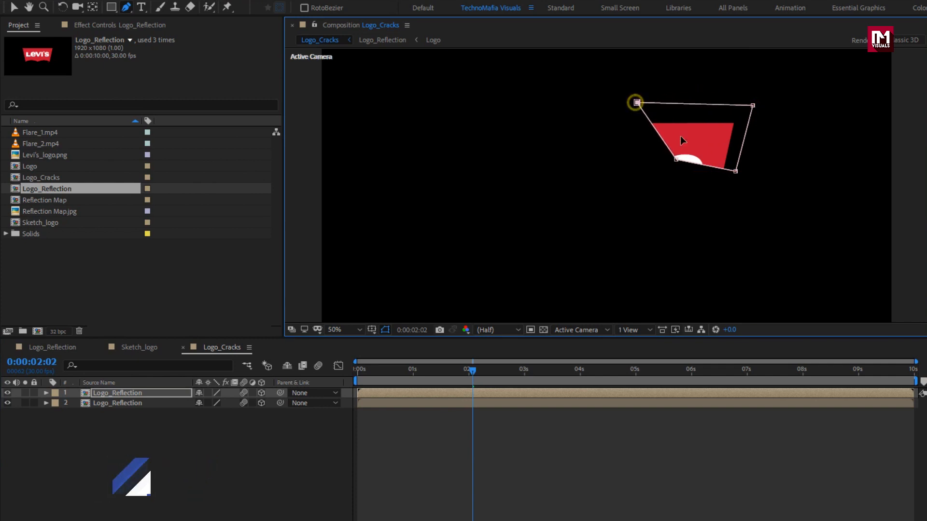
drag(735, 172, 623, 219)
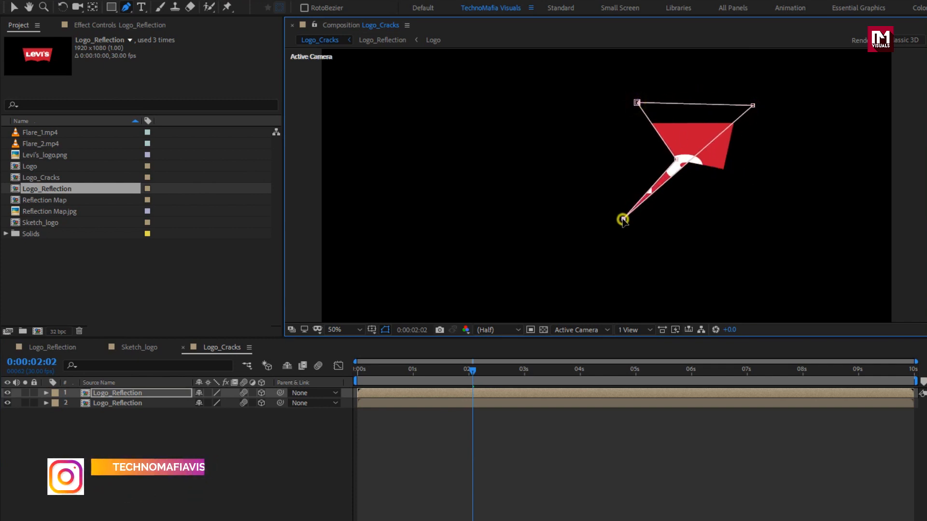
drag(752, 105, 603, 163)
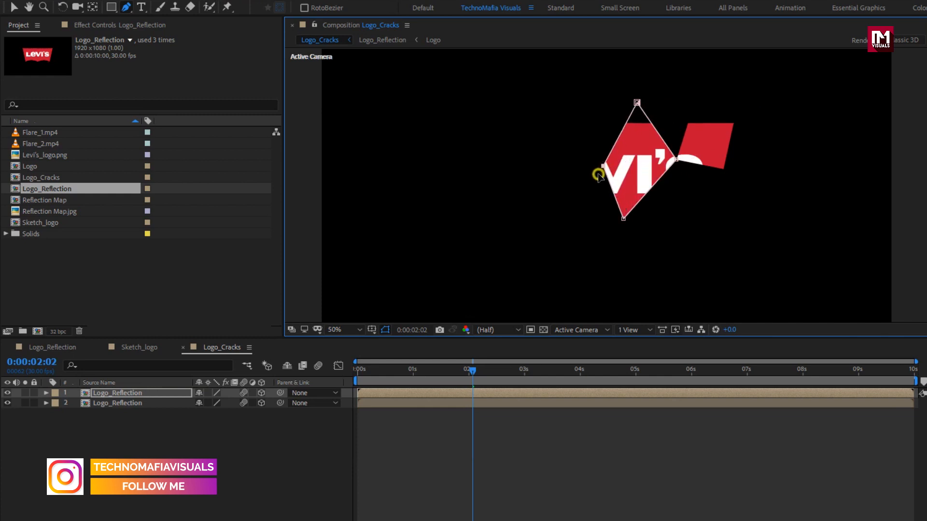
Duplicate the diamond shard layer and reshape the copy's mask into a four-sided piece over the logo's lower middle edge
key(ctrl+d)
click(141, 395)
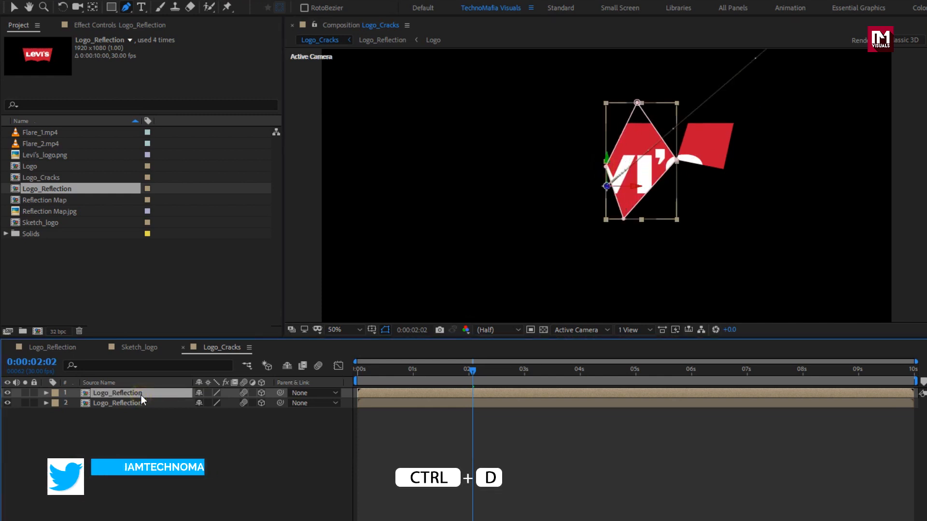
key(ctrl+d)
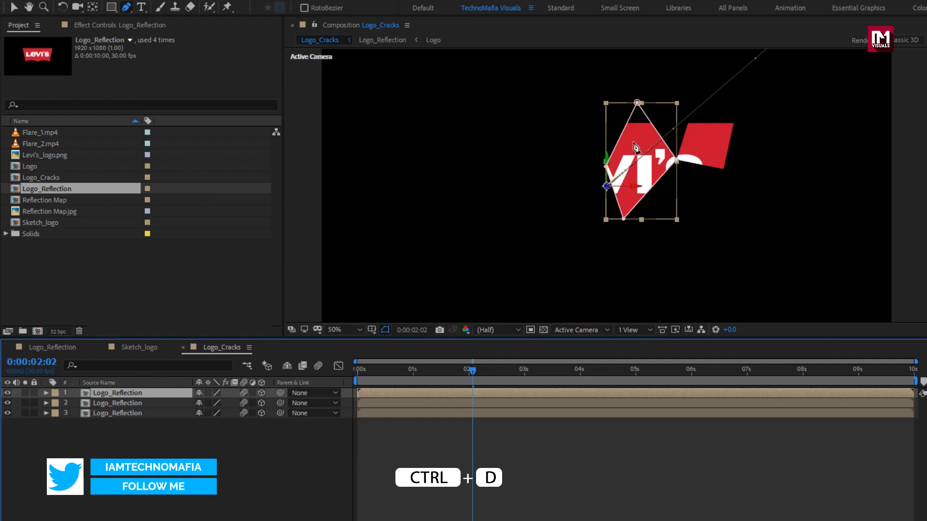
drag(637, 103, 677, 264)
drag(677, 161, 606, 269)
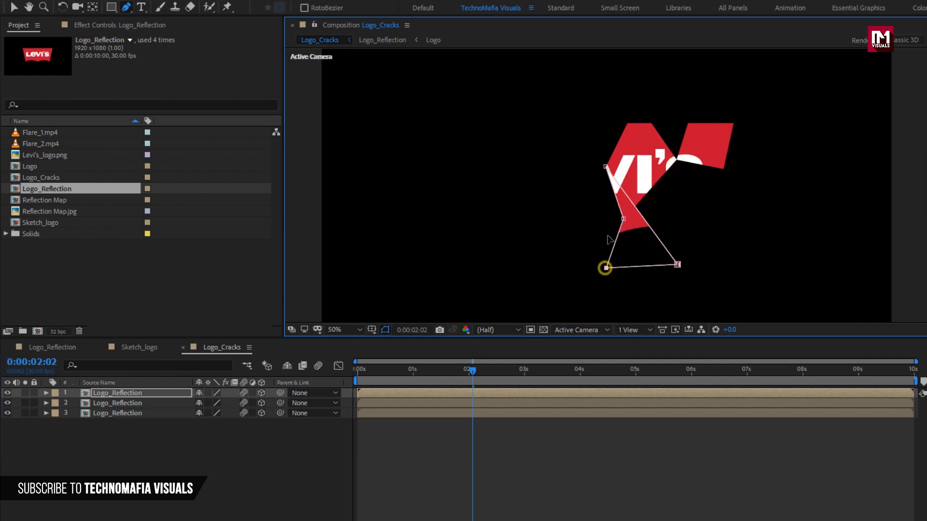
drag(622, 219, 599, 222)
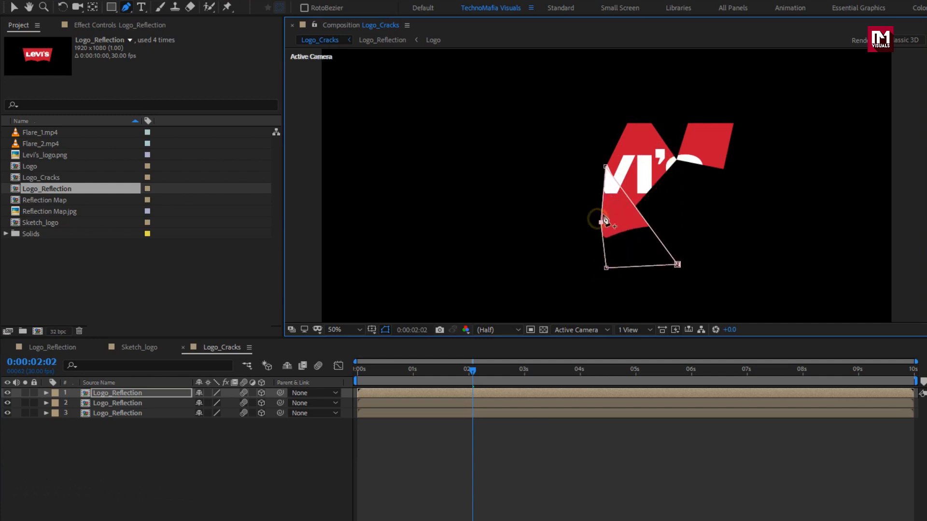
drag(606, 167, 659, 209)
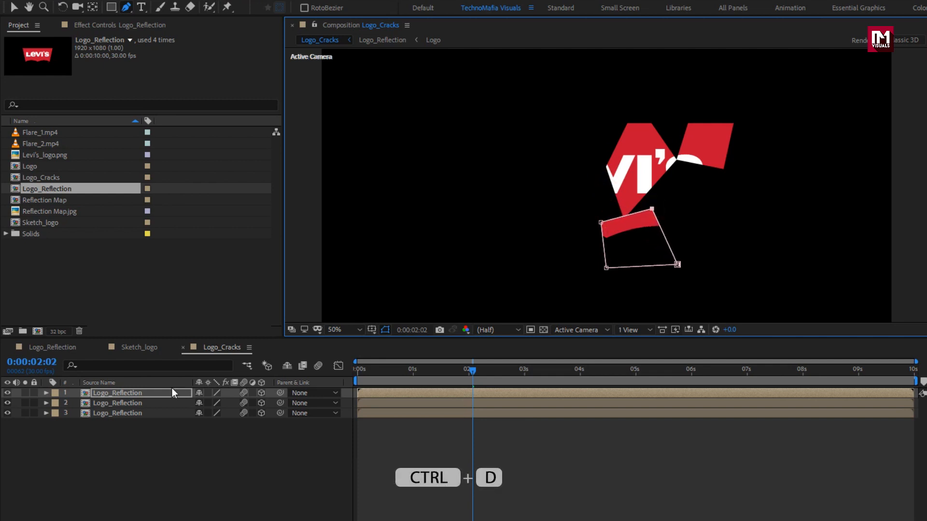
Duplicate the lower middle shard and reshape the copy's mask to cover the "S" and the red area below it
click(147, 394)
key(ctrl+d)
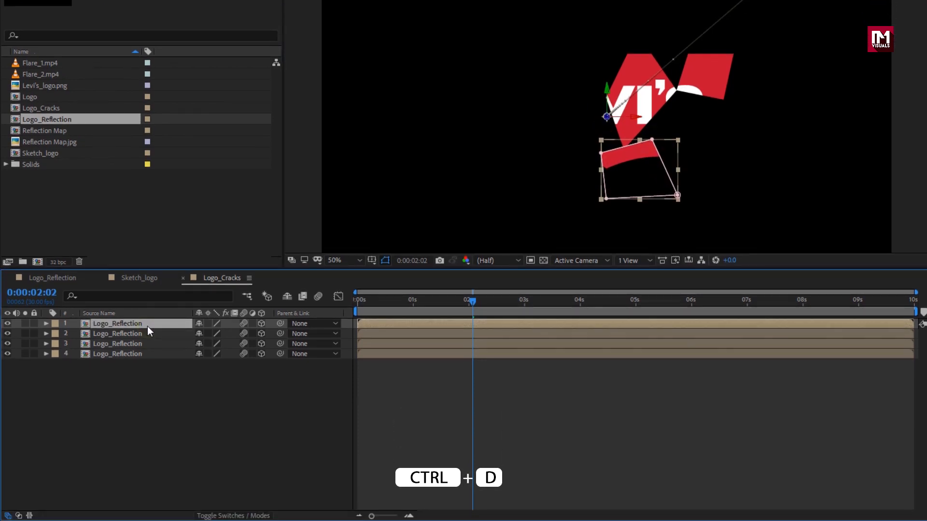
drag(652, 140, 730, 102)
drag(601, 153, 678, 90)
drag(606, 197, 651, 129)
Duplicate the "S" shard and reshape the copy's mask over the lower part of the "Le" area, meeting the diamond shard
click(116, 326)
key(ctrl+d)
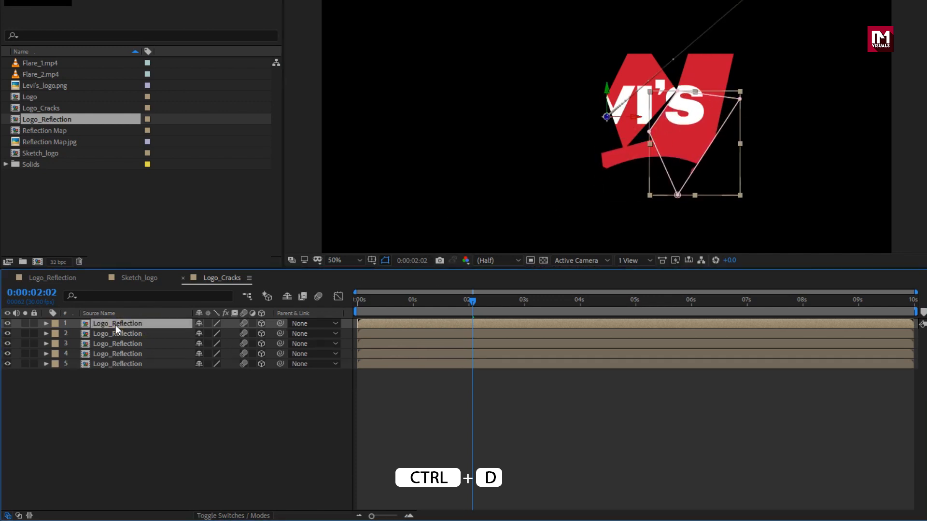
drag(740, 99, 476, 111)
drag(678, 91, 605, 96)
drag(651, 129, 622, 146)
drag(678, 195, 528, 146)
Duplicate the lower "Le" shard and reshape the copy's mask into a piece covering the logo's upper part above "Le"
click(118, 324)
key(ctrl+d)
click(611, 93)
drag(611, 93, 605, 96)
drag(622, 145, 546, 36)
drag(527, 145, 526, 64)
drag(477, 110, 481, 116)
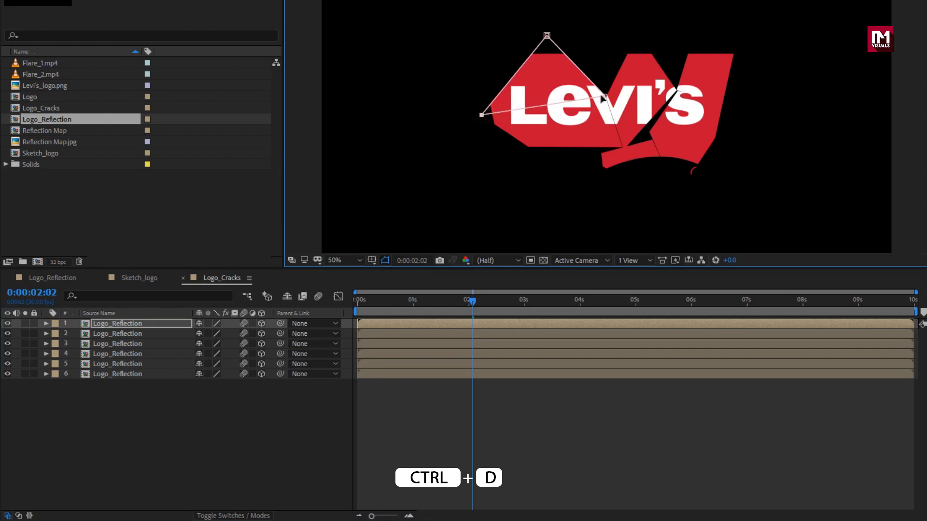
Make two further shard copies, masking one over the gap below the "e" and the other along the diagonal crack beside the "S"
click(108, 325)
key(ctrl+d)
drag(555, 47, 591, 185)
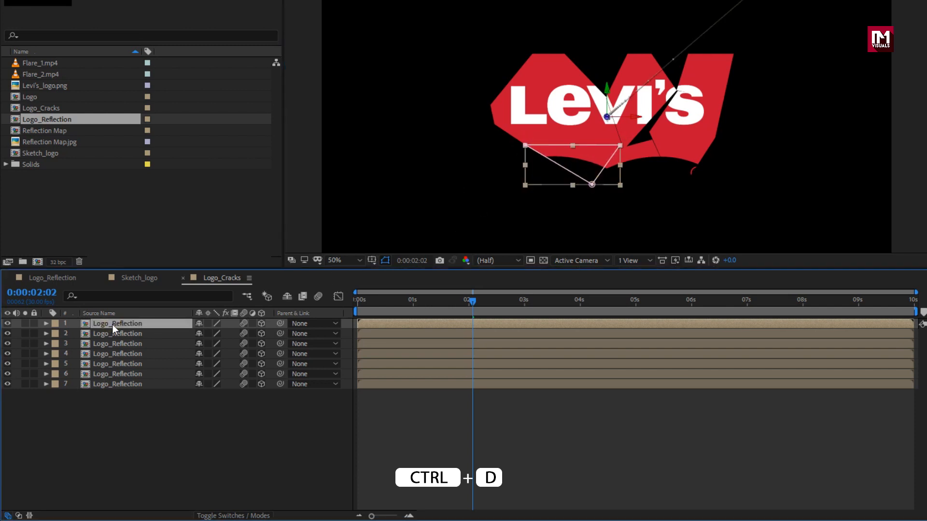
key(ctrl+d)
drag(593, 183, 656, 148)
drag(525, 144, 560, 48)
Make two more shard copies with triangular masks filling the top-edge gaps above the "v" and above the "S"
click(114, 322)
key(ctrl+d)
drag(675, 89, 633, 45)
drag(656, 148, 554, 93)
click(120, 323)
key(ctrl+d)
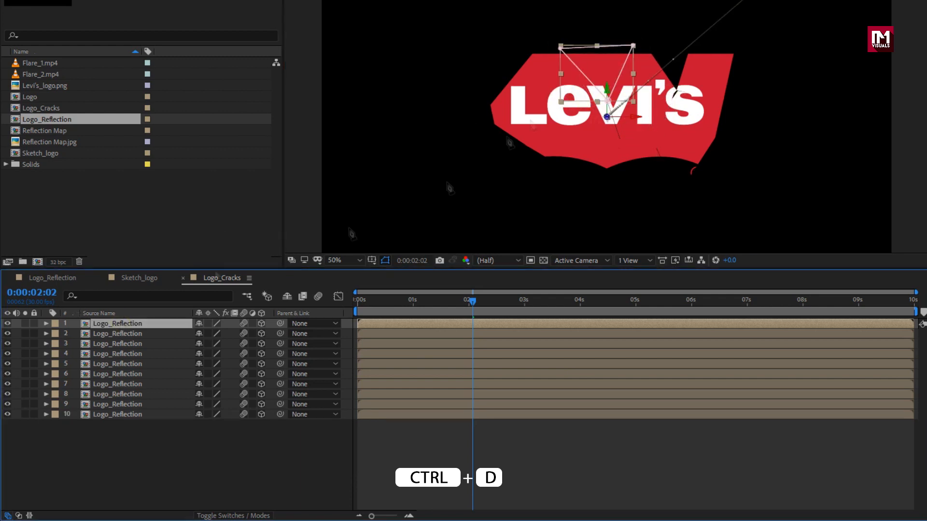
drag(632, 45, 705, 51)
drag(554, 93, 676, 100)
drag(559, 48, 643, 48)
Duplicate the shard above the "S" and reshape the copy's mask into a triangle over the logo's upper-left corner
click(134, 322)
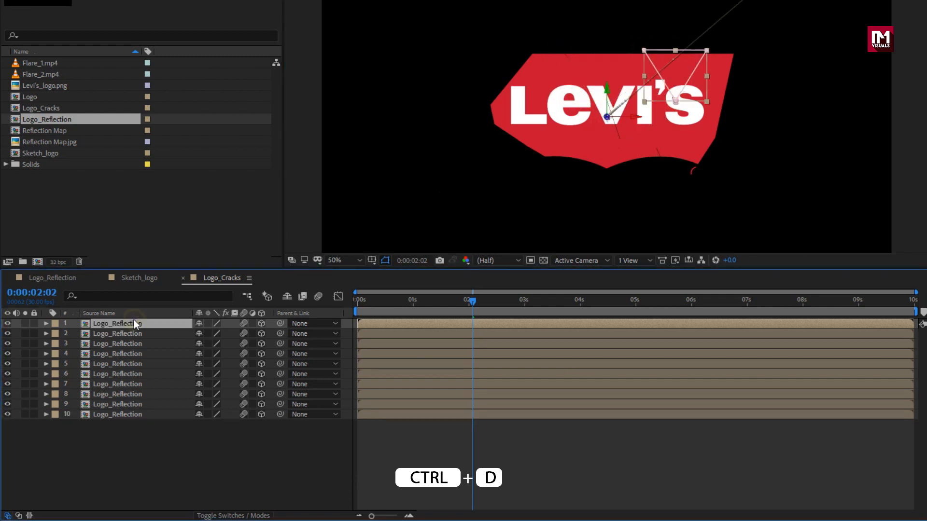
key(ctrl+d)
drag(706, 50, 449, 58)
drag(675, 101, 488, 120)
drag(643, 50, 539, 52)
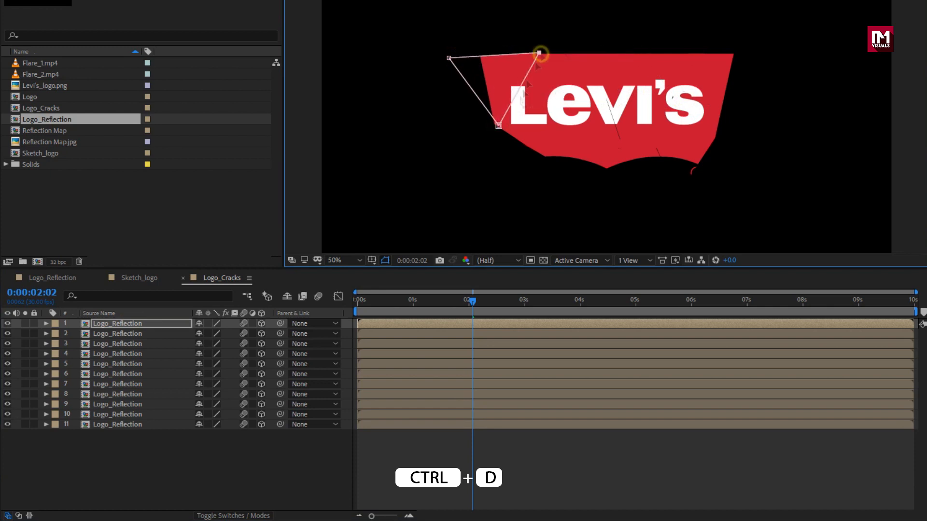
click(487, 118)
Make two more shard copies, masking one over the logo's lower-left corner and the other over its lower-right corner and ® symbol
click(121, 326)
key(ctrl+d)
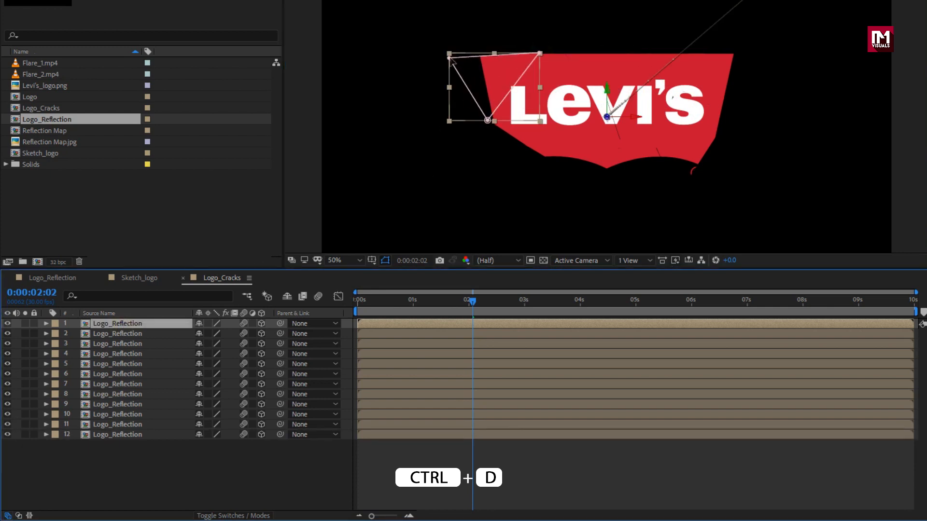
drag(448, 58, 504, 188)
drag(539, 52, 742, 169)
click(111, 324)
key(ctrl+d)
drag(488, 120, 732, 123)
drag(503, 187, 596, 205)
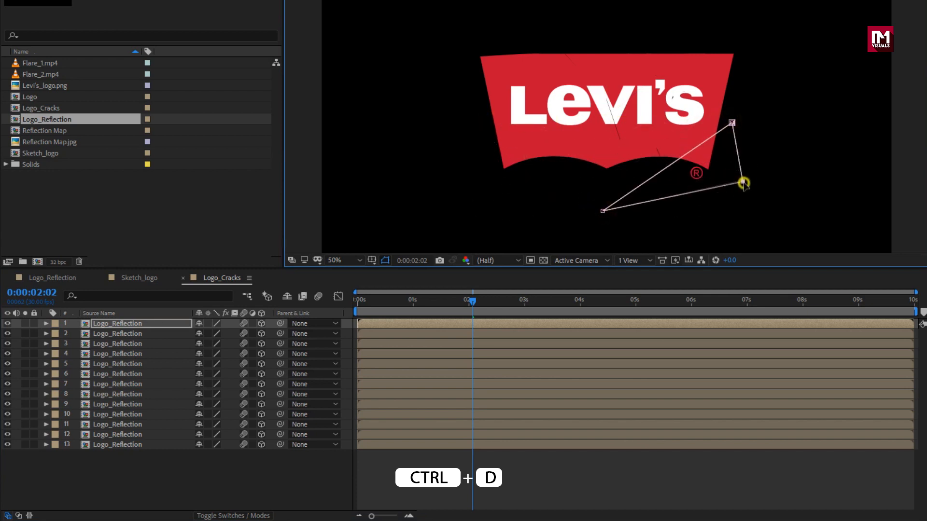
Extend the upper-left corner shard's mask further beyond the logo's top edge and check the assembled logo at 0:00:02:19
click(123, 344)
drag(448, 57, 446, 44)
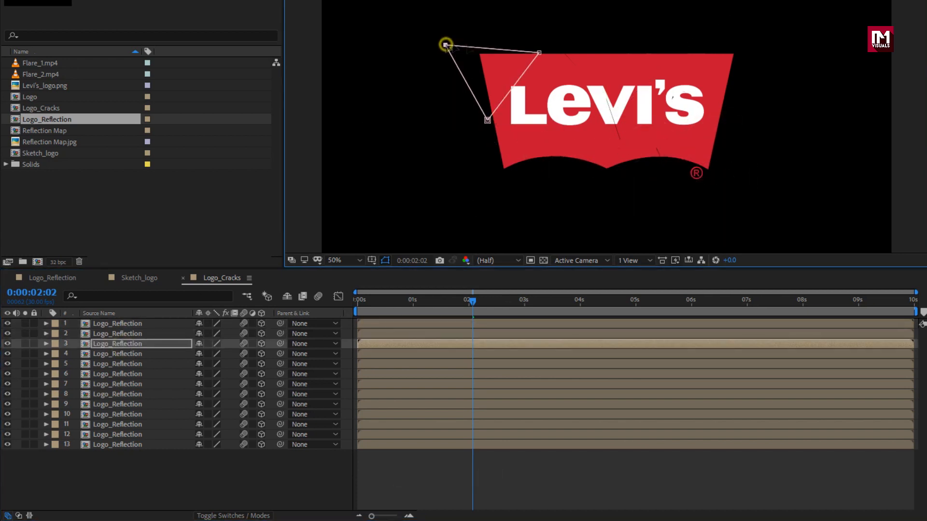
drag(436, 305, 504, 308)
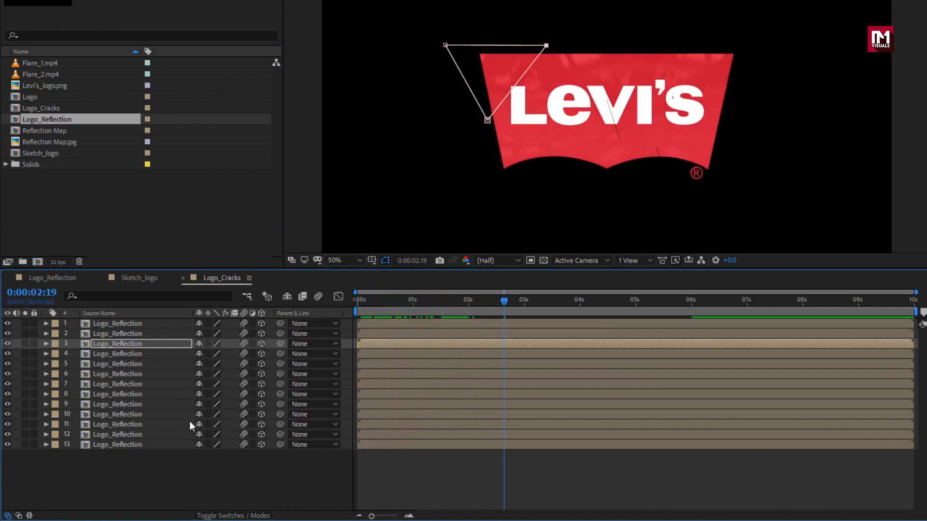
Duplicate the top Logo_Reflection layer and delete Mask 1 from the copy
click(139, 462)
click(103, 325)
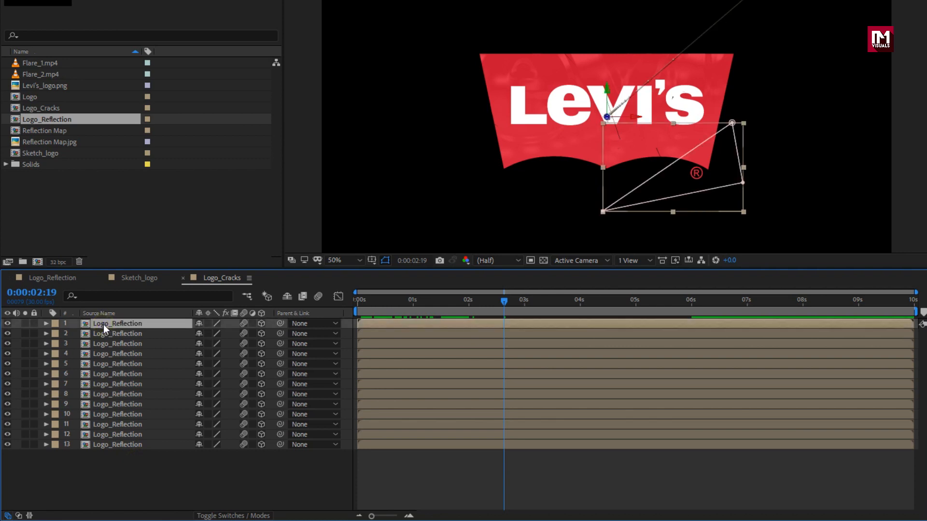
key(ctrl+d)
key(m)
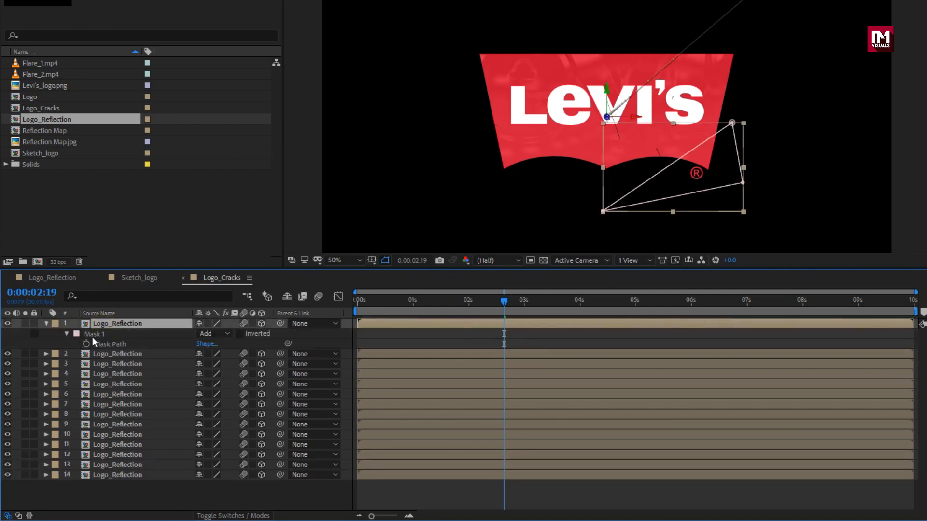
click(93, 335)
Keyframe the unmasked top layer's Opacity from 0% at 0:00:02:10 to 100% at 0:00:02:25
key(t)
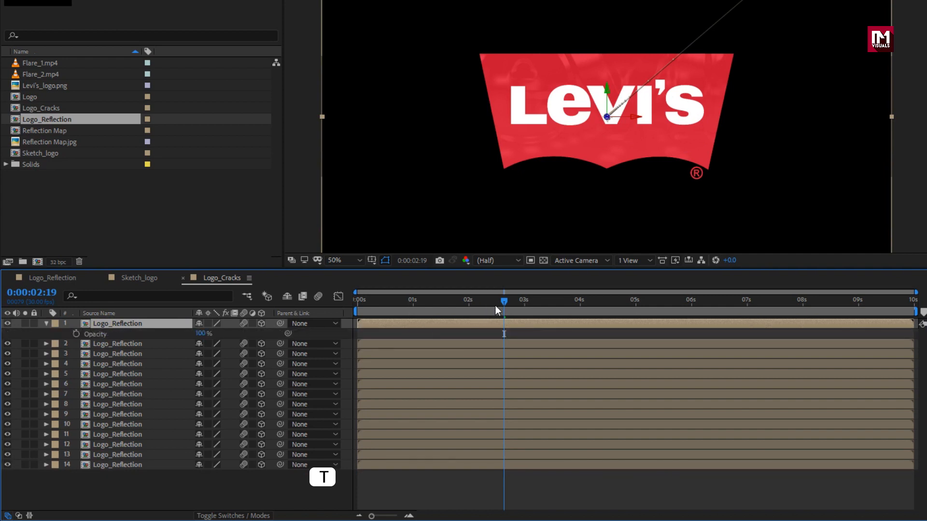
drag(495, 303, 487, 305)
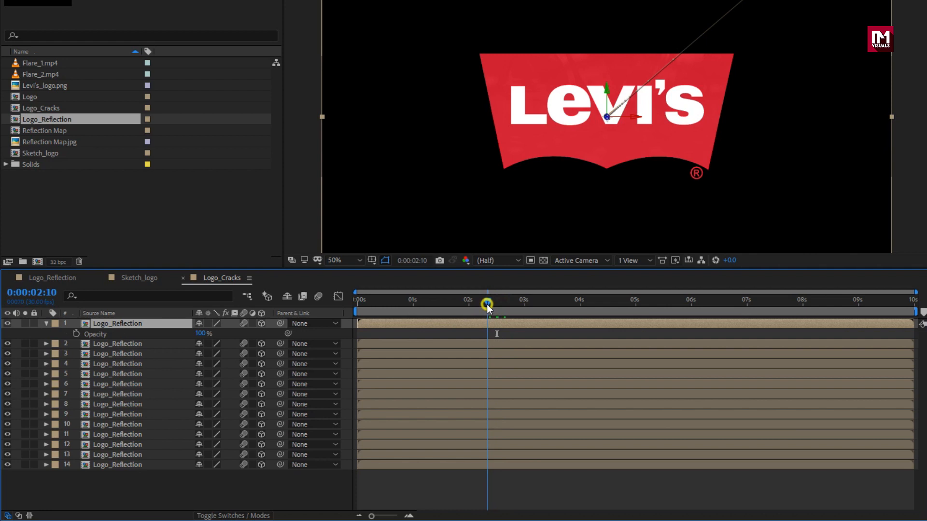
click(76, 334)
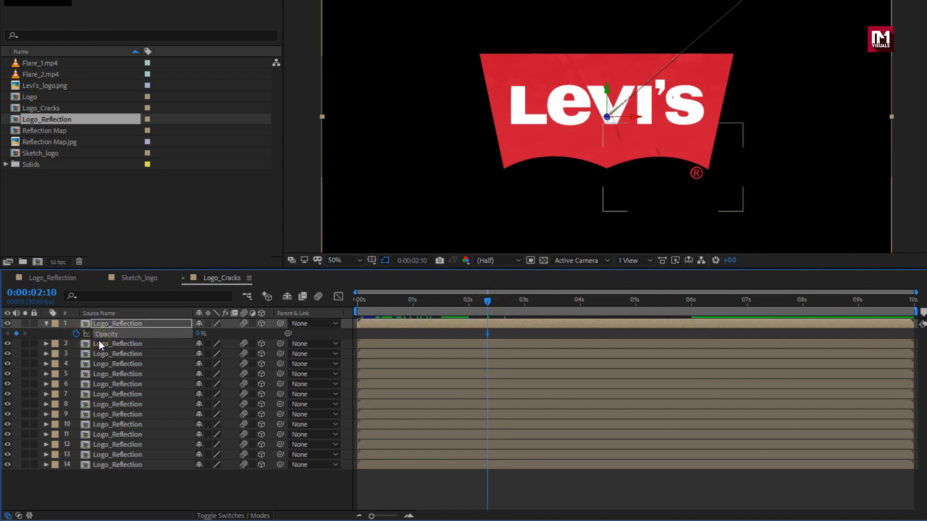
click(514, 300)
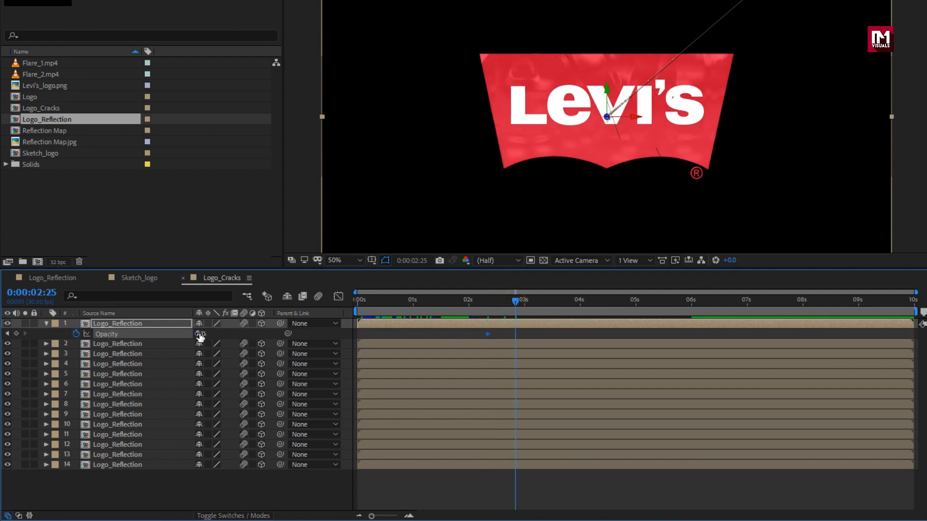
drag(218, 333, 315, 333)
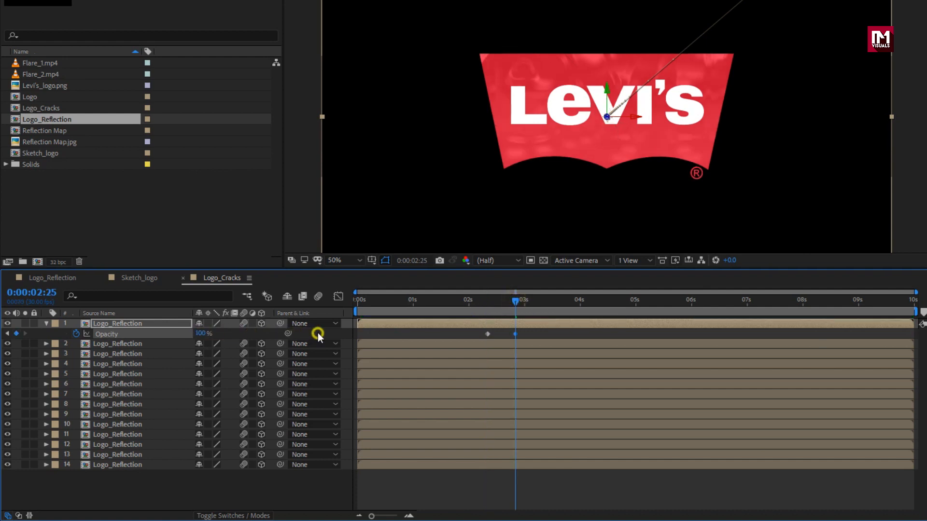
Apply Easy Ease to both Opacity keyframes and collapse the top layer
drag(522, 332, 483, 341)
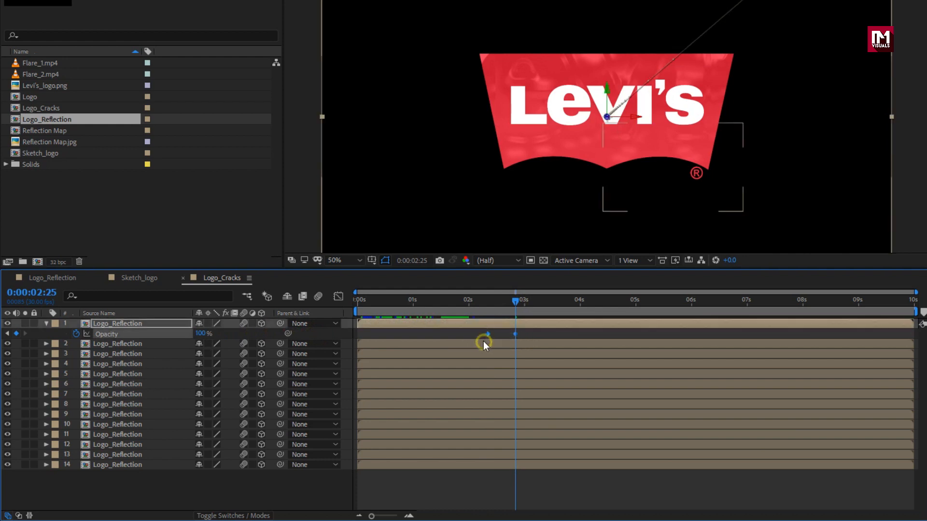
right_click(488, 335)
mouse_move(574, 479)
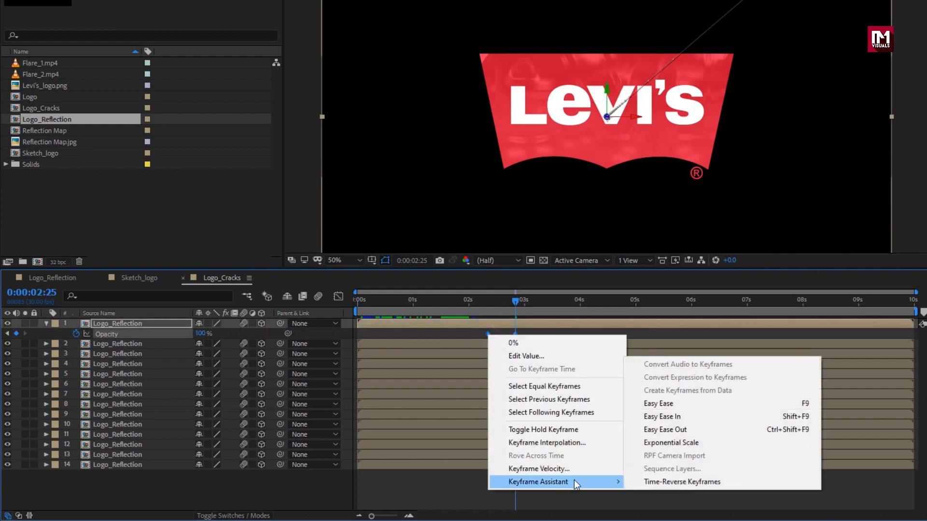
click(642, 403)
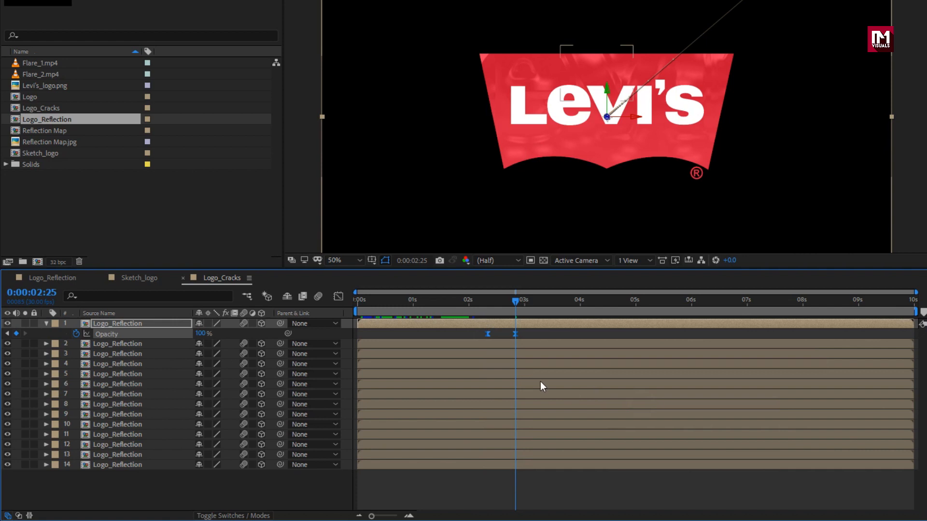
click(46, 324)
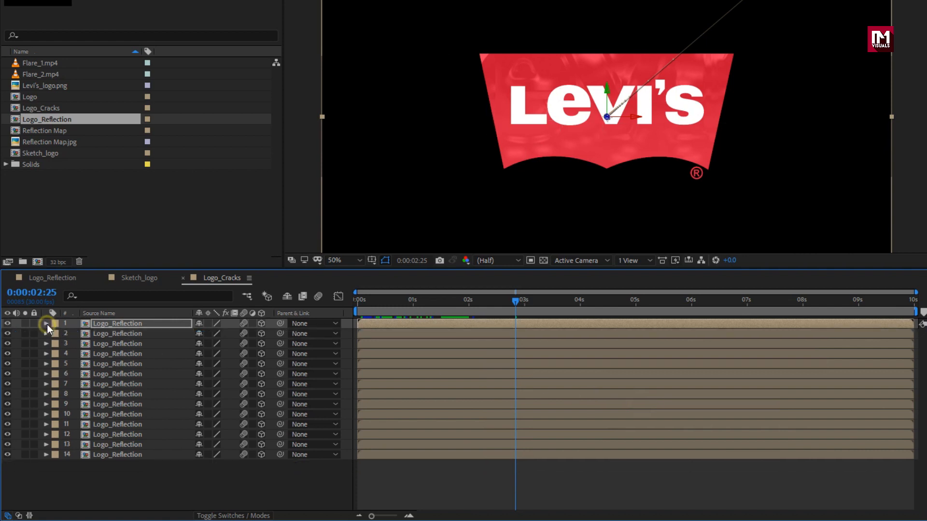
Offset the start of layers 13 and 12 by a few frames each so their shards enter after layer 14
click(415, 303)
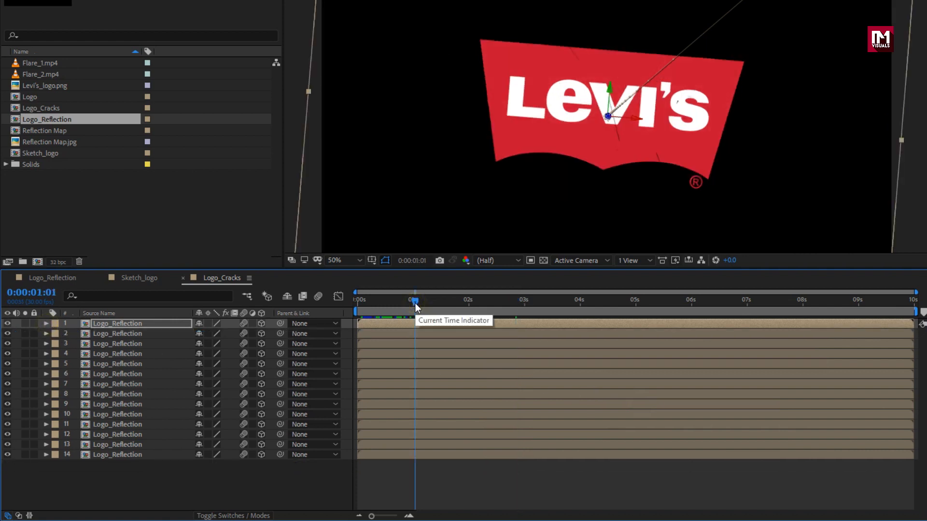
click(145, 454)
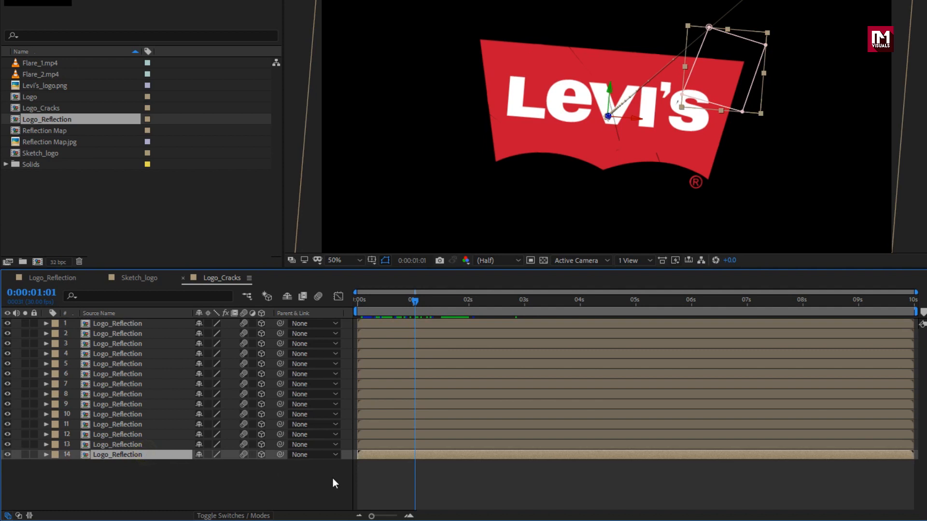
click(409, 516)
click(410, 515)
drag(457, 516, 414, 516)
drag(500, 292, 430, 298)
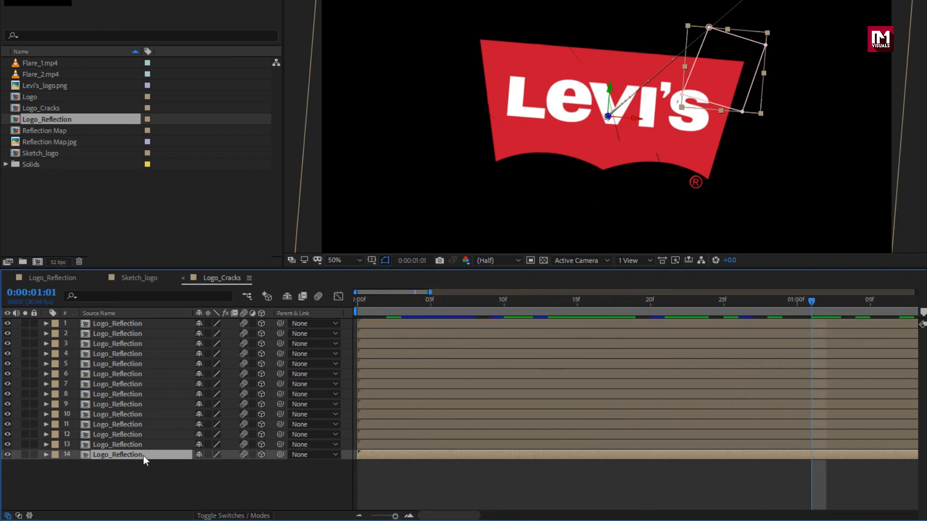
click(369, 448)
click(414, 314)
drag(376, 446, 505, 435)
click(488, 307)
drag(488, 309, 474, 309)
drag(494, 434, 480, 434)
Stagger layers 11 through 2 in time, starting each one progressively later up the stack
drag(400, 424, 575, 425)
drag(405, 414, 668, 415)
drag(403, 405, 807, 393)
drag(391, 385, 858, 385)
drag(430, 292, 534, 291)
drag(400, 374, 668, 362)
drag(464, 354, 749, 354)
drag(386, 343, 761, 333)
drag(404, 302, 875, 306)
Fine-tune the staggered shard layers to start about 3 to 7 frames apart, with layer 2 beginning at about 0:00:01:29
drag(393, 444, 423, 424)
drag(469, 414, 450, 415)
mouse_move(502, 404)
mouse_down()
mouse_move(488, 403)
mouse_move(514, 393)
mouse_up()
drag(558, 385, 545, 385)
drag(593, 374, 574, 374)
drag(632, 365, 608, 365)
drag(676, 355, 646, 357)
drag(715, 343, 684, 344)
drag(749, 334, 719, 338)
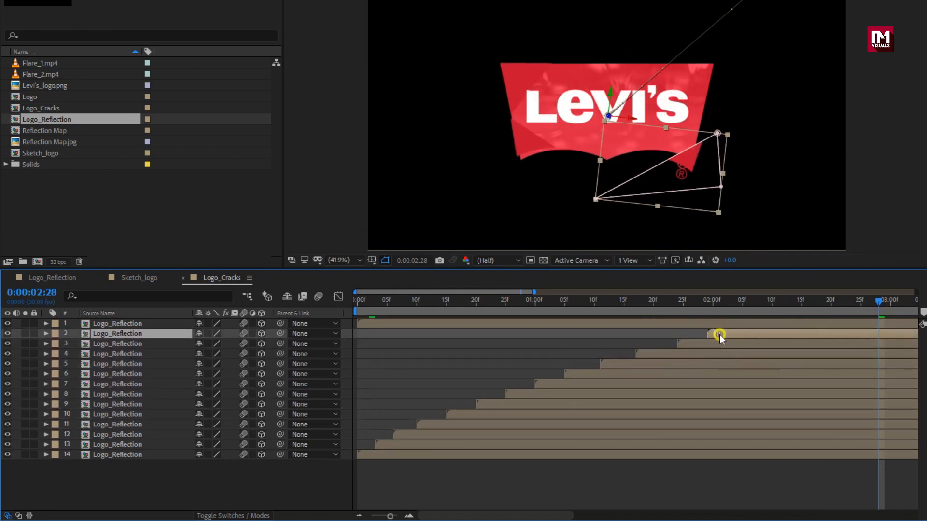
Shift the unmasked top layer about 4 frames later and scrub through the shards' assembly
drag(879, 305, 902, 305)
key(minus)
drag(620, 301, 691, 302)
click(523, 324)
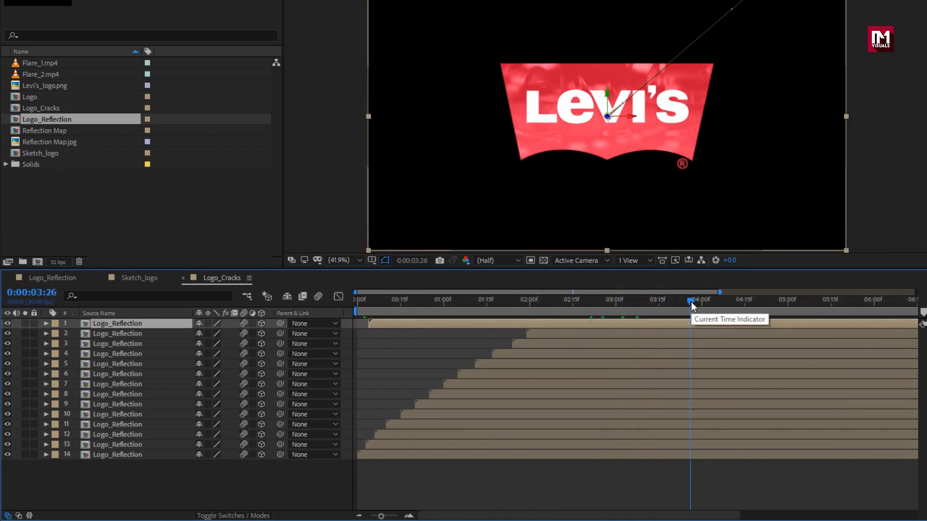
click(108, 444)
click(539, 301)
drag(539, 301, 396, 312)
drag(430, 309, 450, 308)
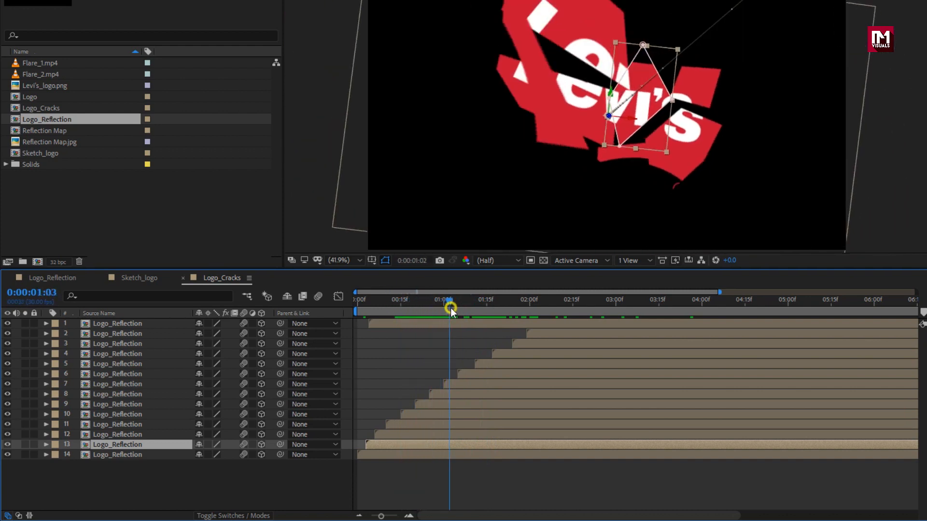
Set layer 12's first Y Rotation keyframe to 60° so its shard starts at a different angle
click(112, 436)
key(r)
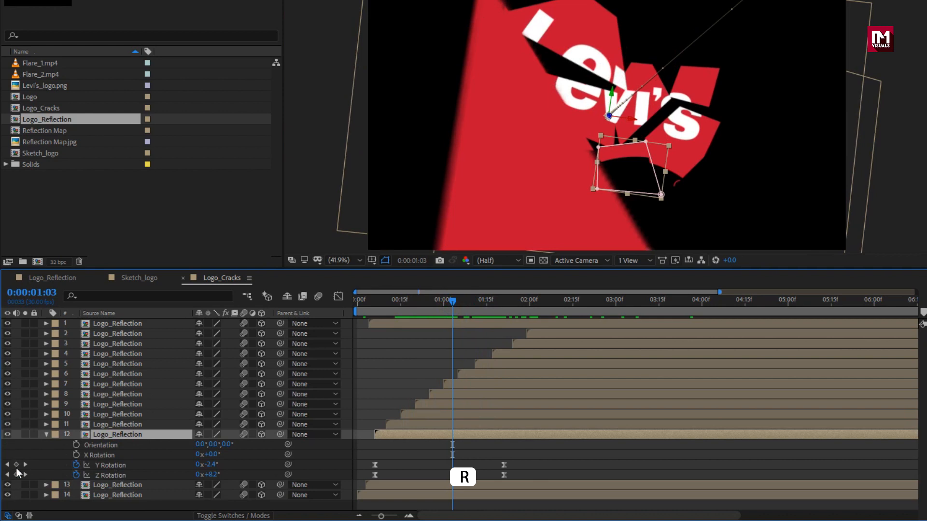
click(8, 465)
click(210, 465)
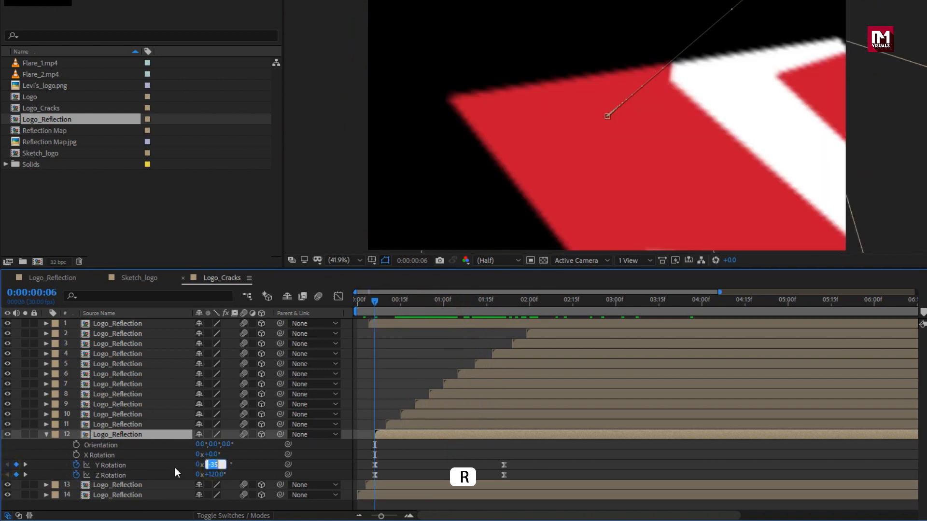
text(60)
key(Return)
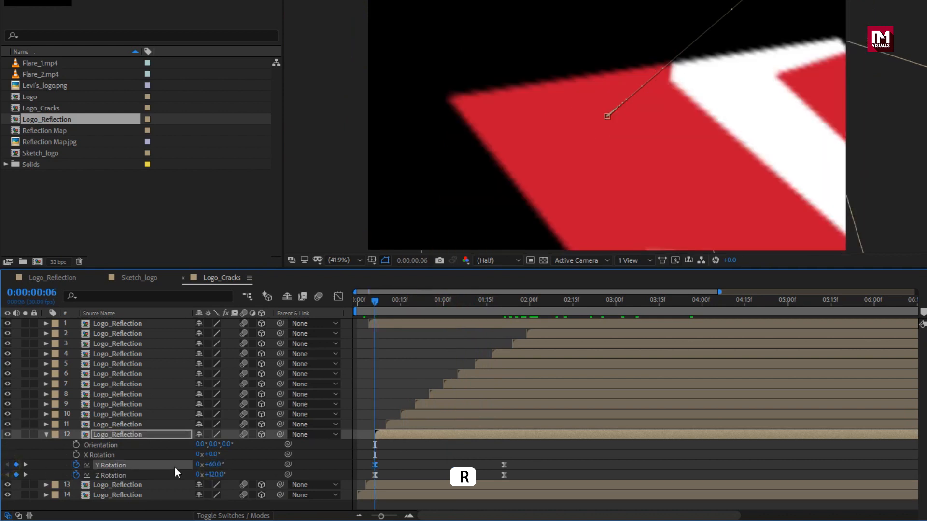
click(46, 434)
Set layer 8's first Y Rotation keyframe to -35°
click(105, 394)
key(r)
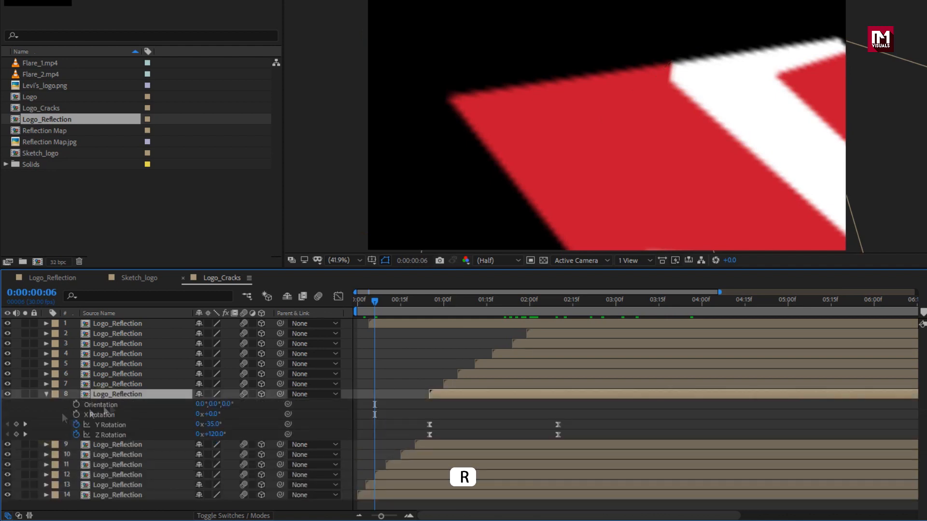
click(25, 425)
click(211, 424)
text(-35)
key(Return)
click(46, 393)
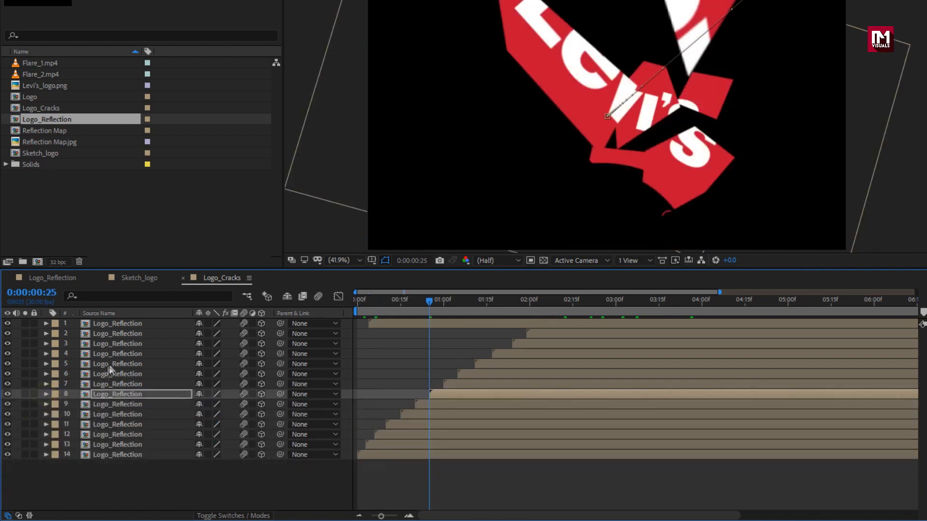
Set layer 5's first Y Rotation keyframe to -20°
click(118, 364)
key(r)
click(25, 394)
click(211, 394)
text(-20)
key(Return)
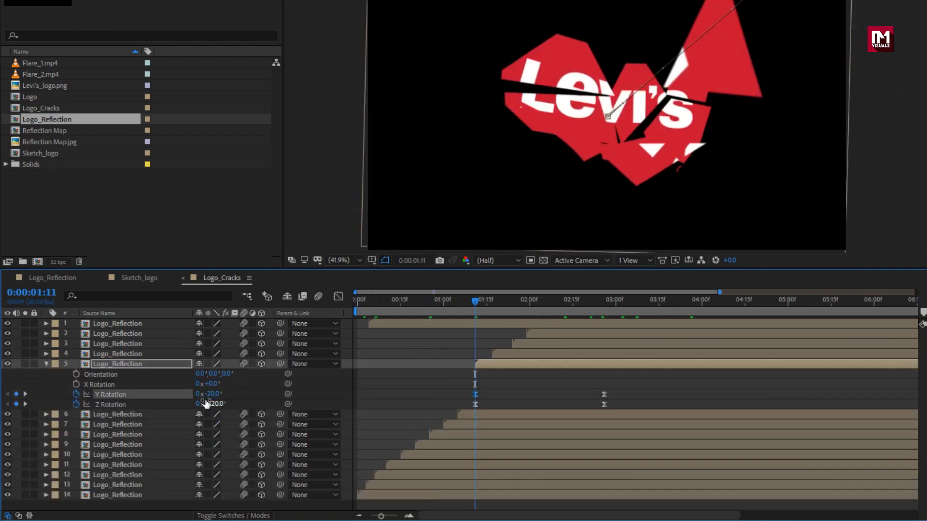
click(46, 364)
Set layer 3's first Y Rotation keyframe to -55°
click(116, 344)
key(r)
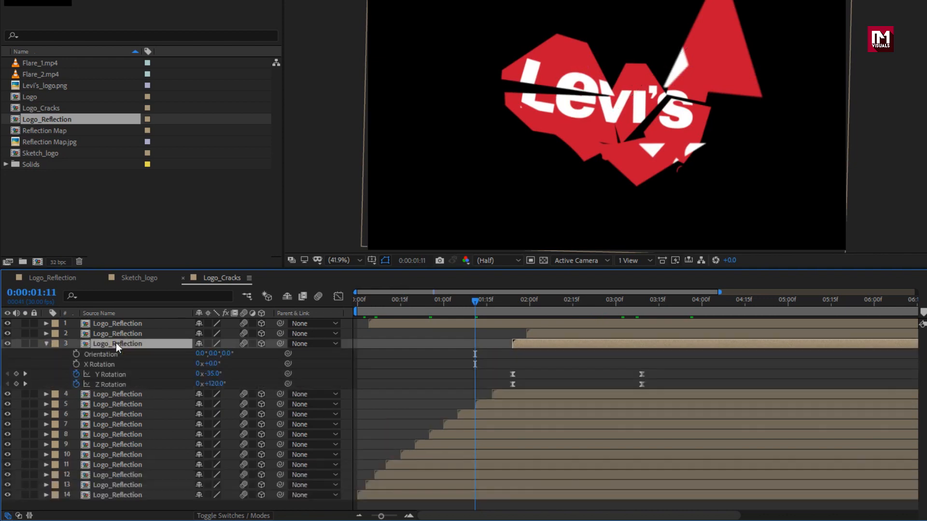
click(25, 374)
click(211, 374)
text(-55)
key(Return)
mouse_move(514, 302)
mouse_down()
mouse_move(379, 308)
mouse_move(552, 302)
mouse_move(502, 306)
mouse_move(513, 303)
mouse_up()
Change layer 3's first Position keyframe to 896, 525, -2878 and check the shard's flight about a second in
key(p)
click(46, 344)
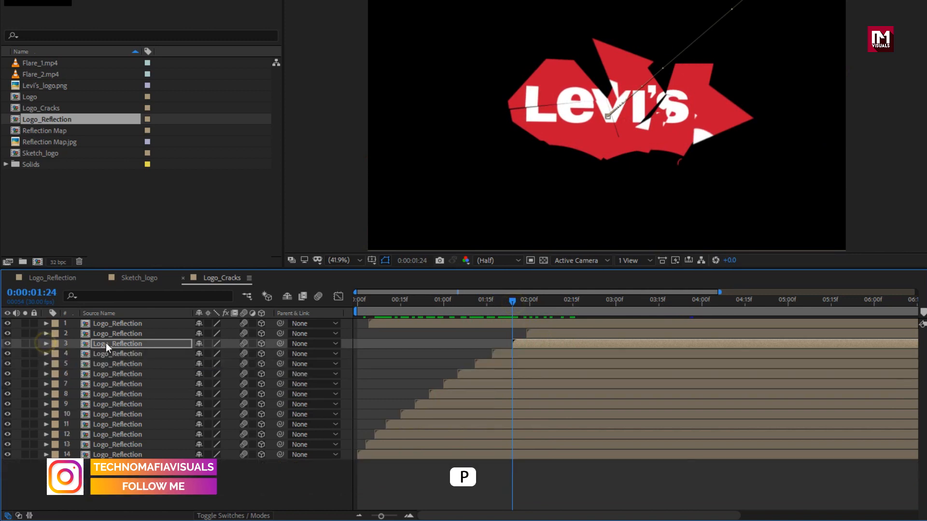
key(p)
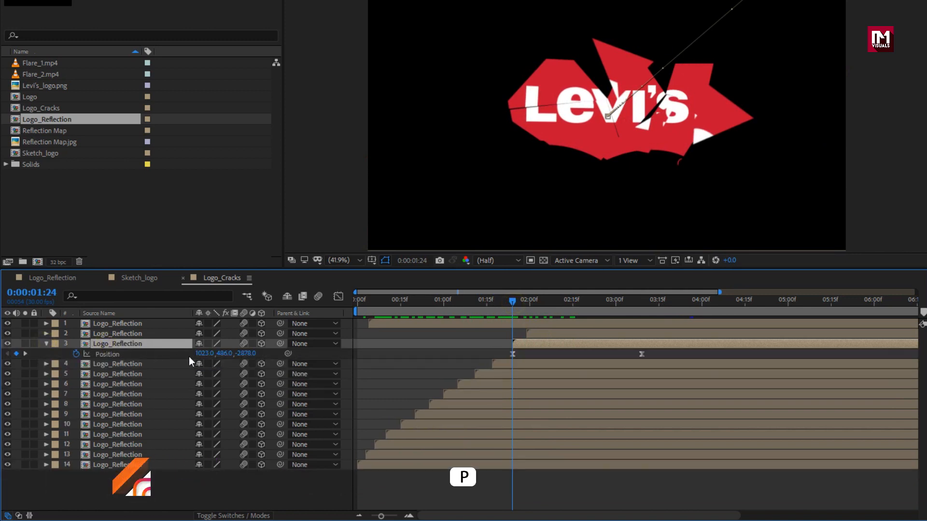
click(120, 353)
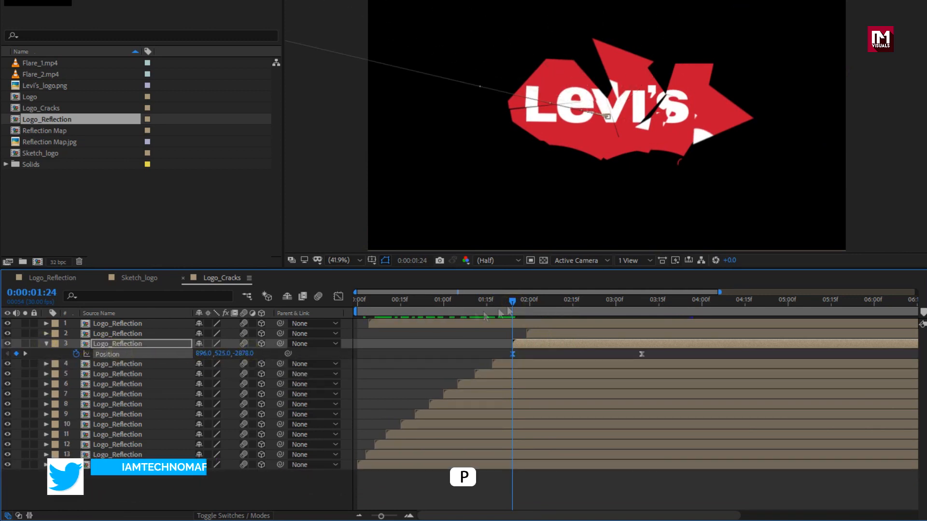
click(574, 302)
Change layer 4's first Position keyframe to 871, 573, -2878 and scrub through the shard's entrance
click(116, 364)
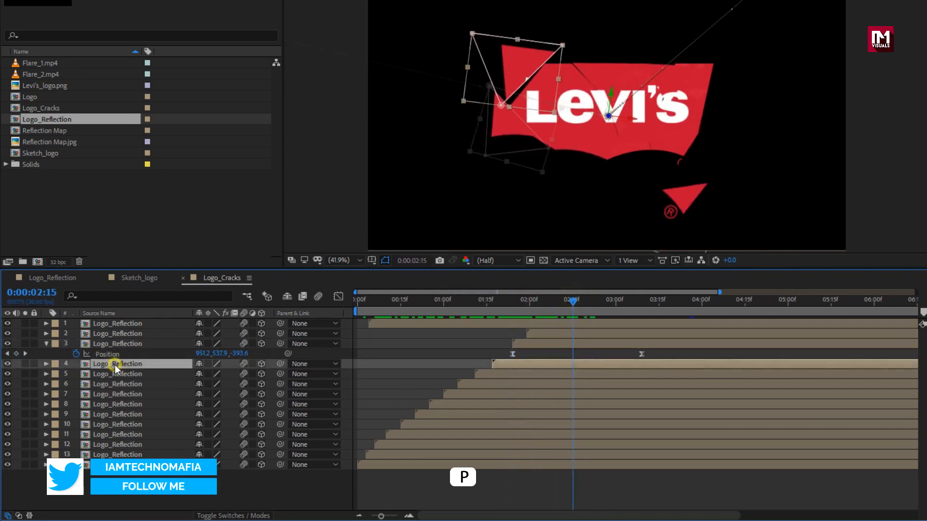
key(p)
click(120, 374)
key(i)
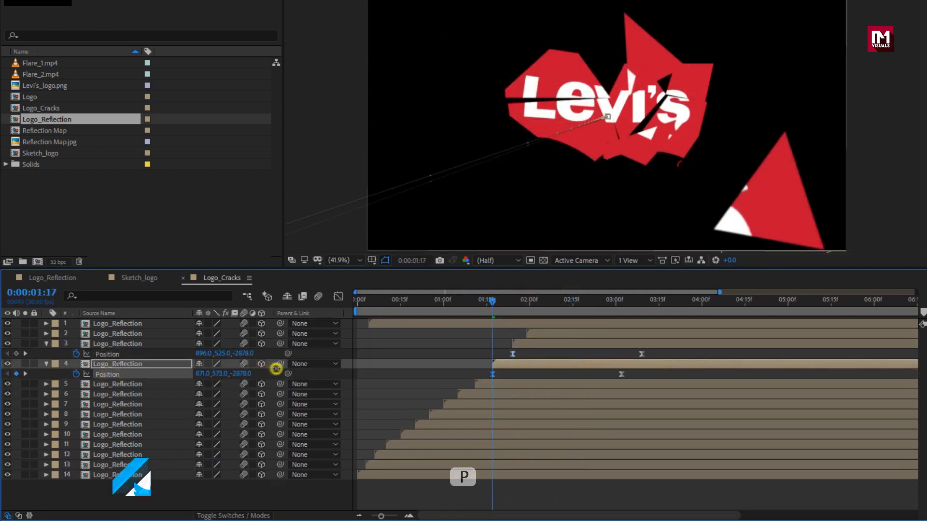
drag(497, 307, 592, 303)
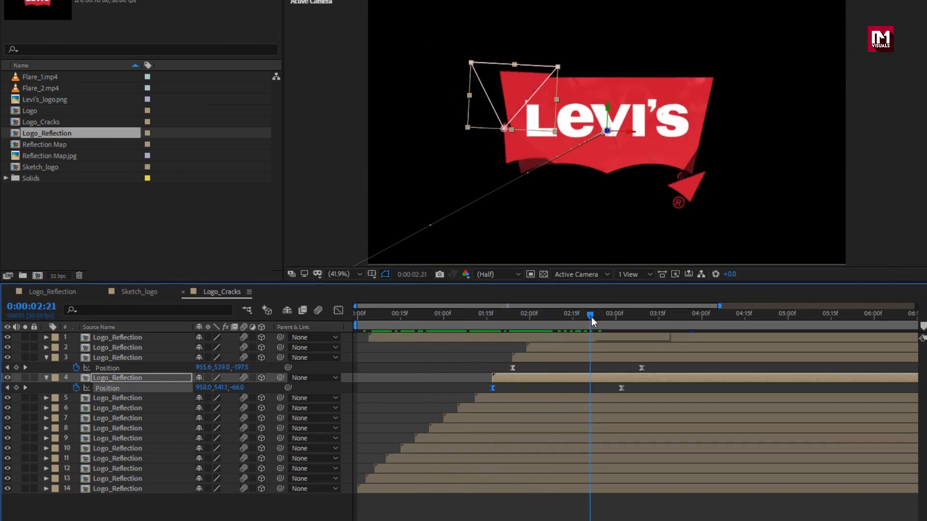
Create a 1920×1080, 30 fps, 10-second composition named Logo_Animation
key(ctrl+n)
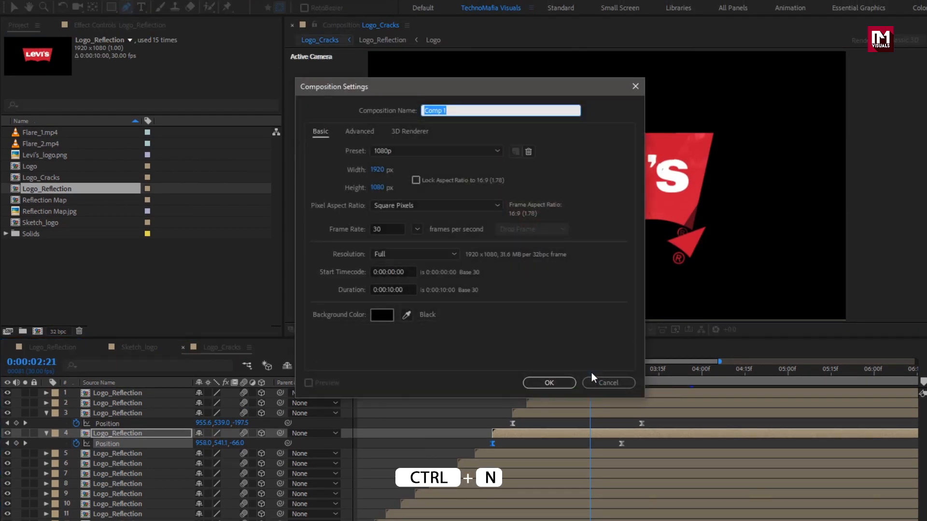
text(Logo_Animation)
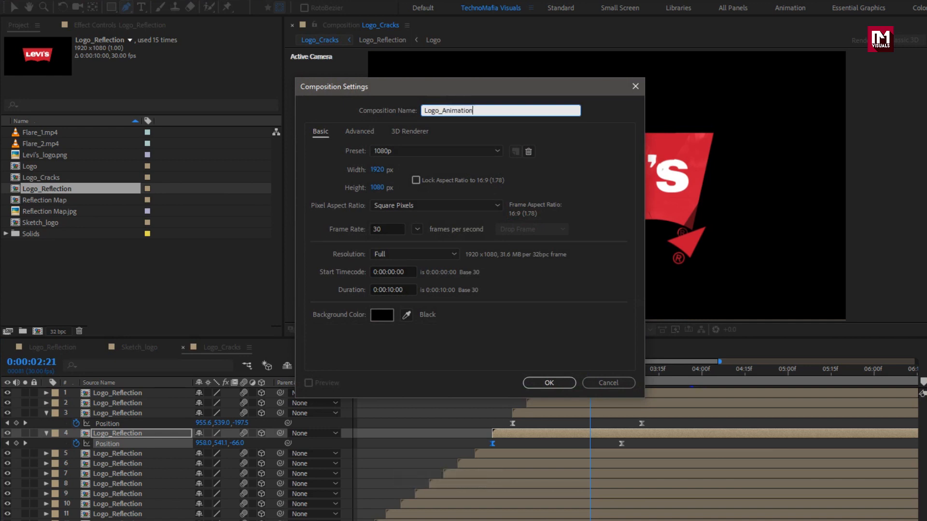
click(547, 382)
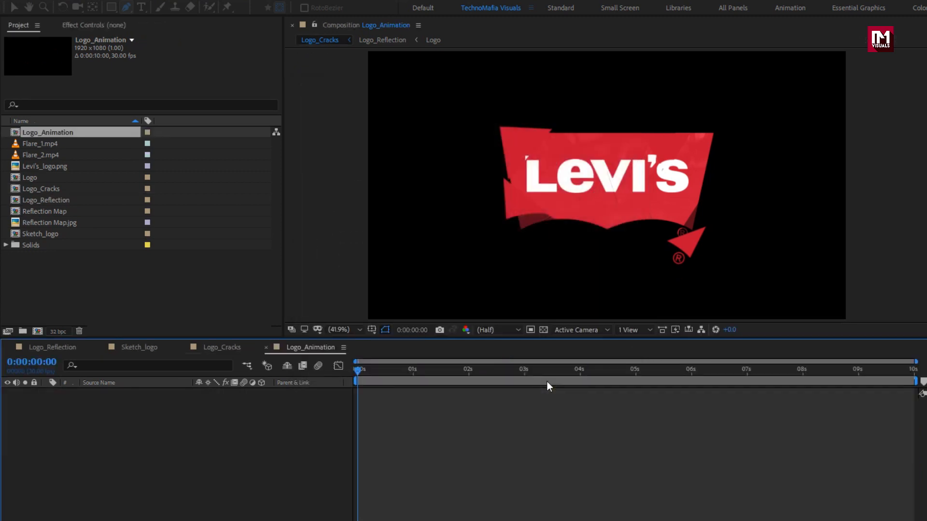
Add a composition-sized solid layer named BG to Logo_Animation
right_click(112, 447)
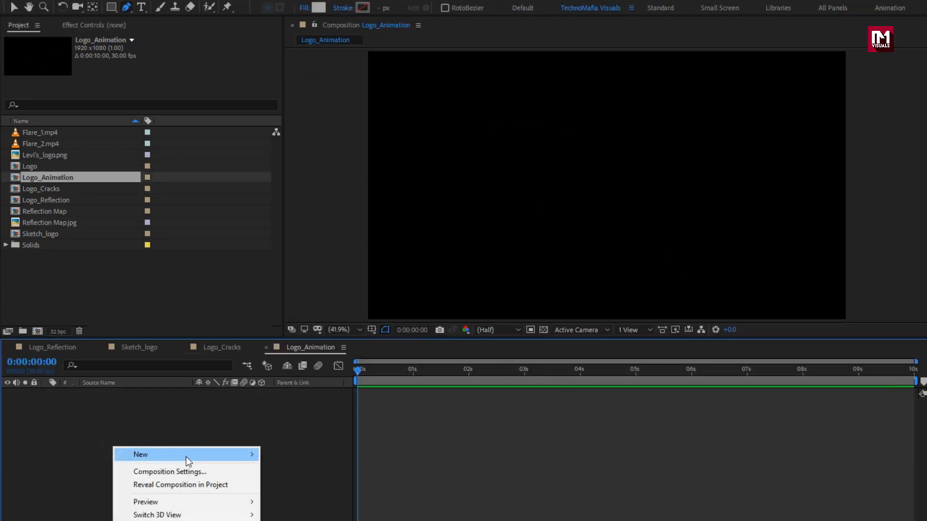
mouse_move(186, 456)
click(293, 485)
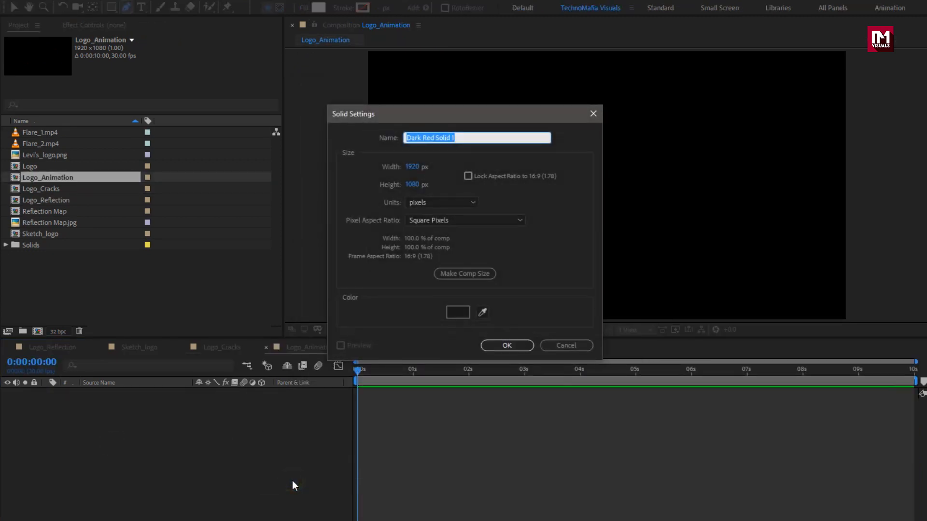
text(BG)
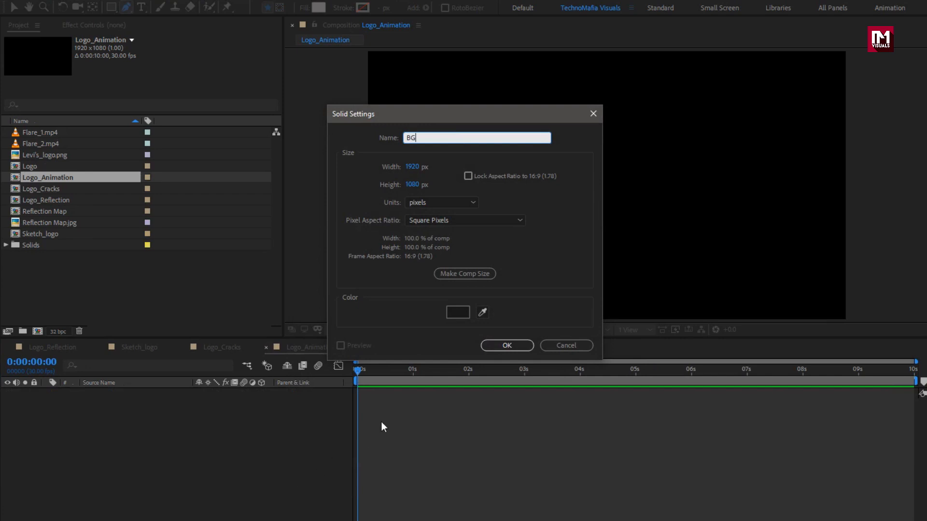
click(486, 349)
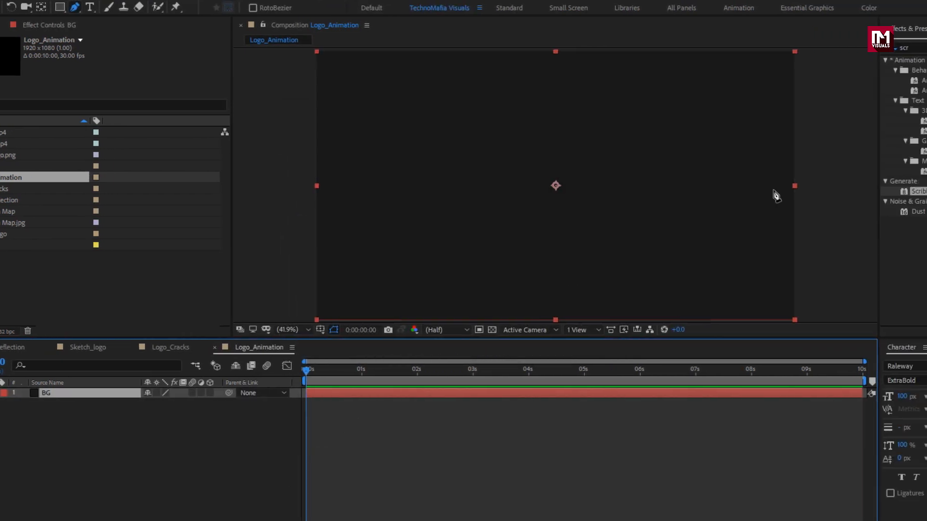
Apply a Fill effect to the BG solid and set its color to light gray CBCBCB
click(786, 48)
text(fill)
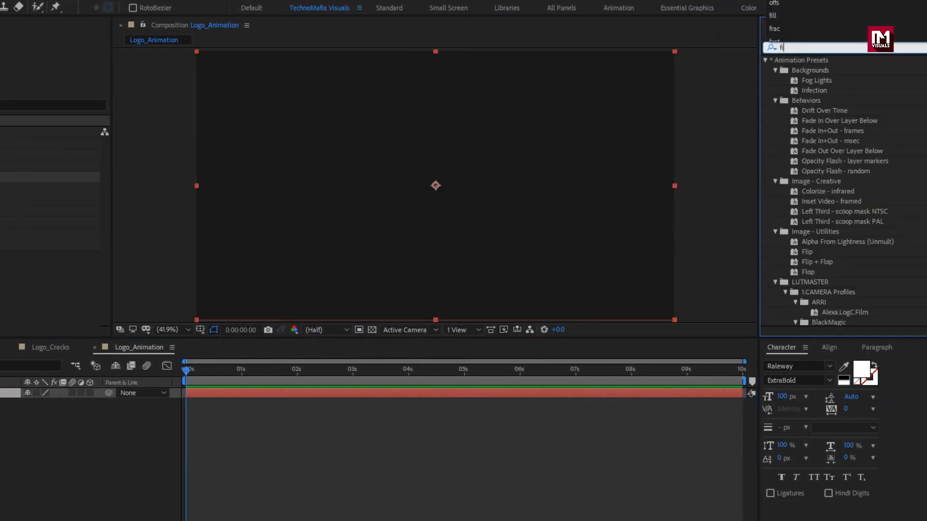
drag(795, 121, 464, 161)
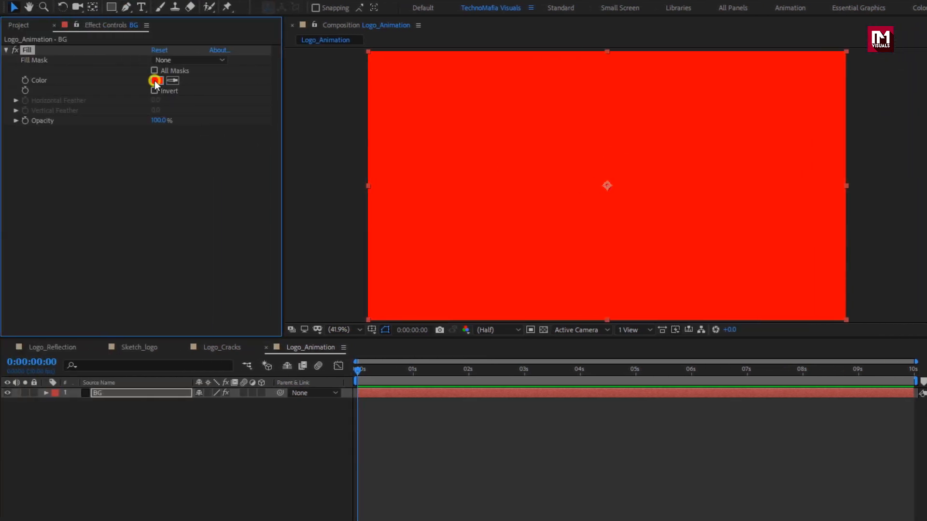
click(156, 81)
mouse_move(159, 181)
mouse_down()
mouse_move(121, 128)
mouse_move(147, 144)
mouse_move(143, 175)
mouse_up()
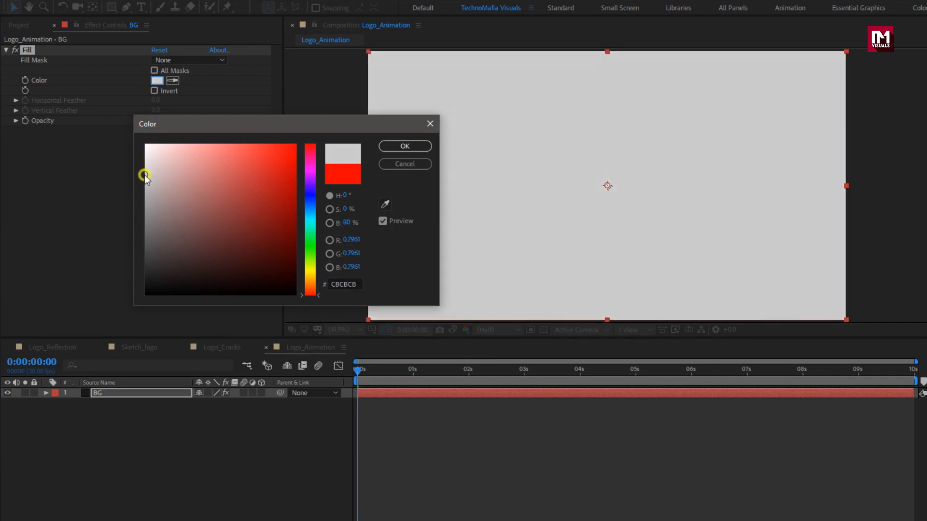
click(398, 147)
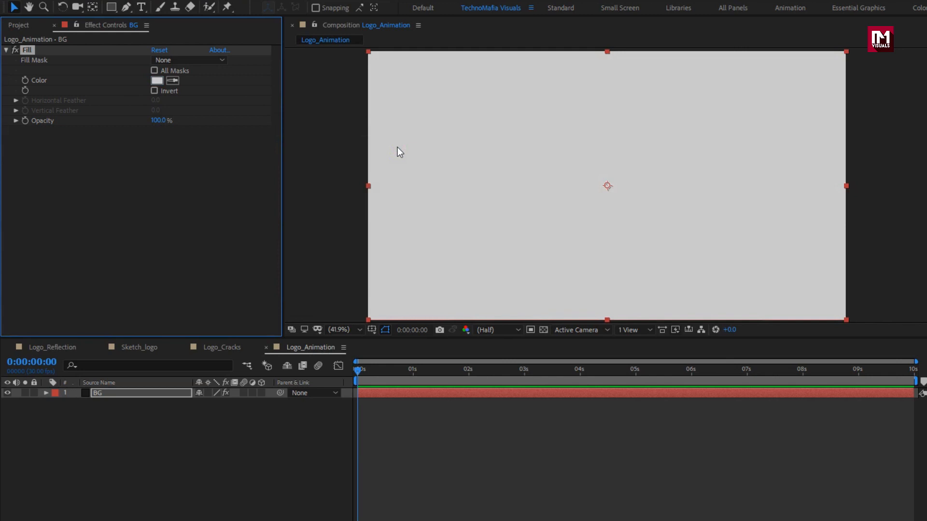
Place the Logo_Reflection composition as a layer above BG in Logo_Animation
click(20, 25)
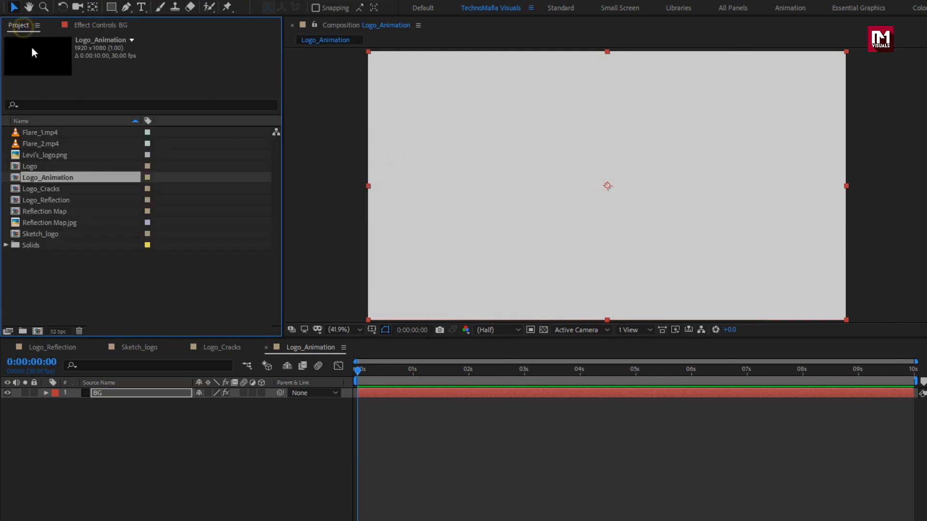
click(51, 200)
drag(51, 200, 126, 390)
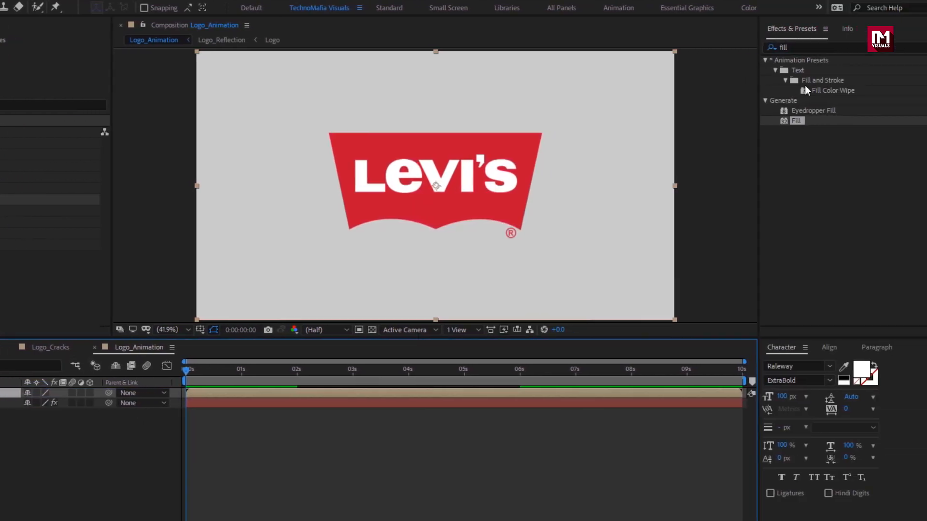
Find the Vegas effect and apply it to the Logo_Reflection layer
click(798, 46)
text(v)
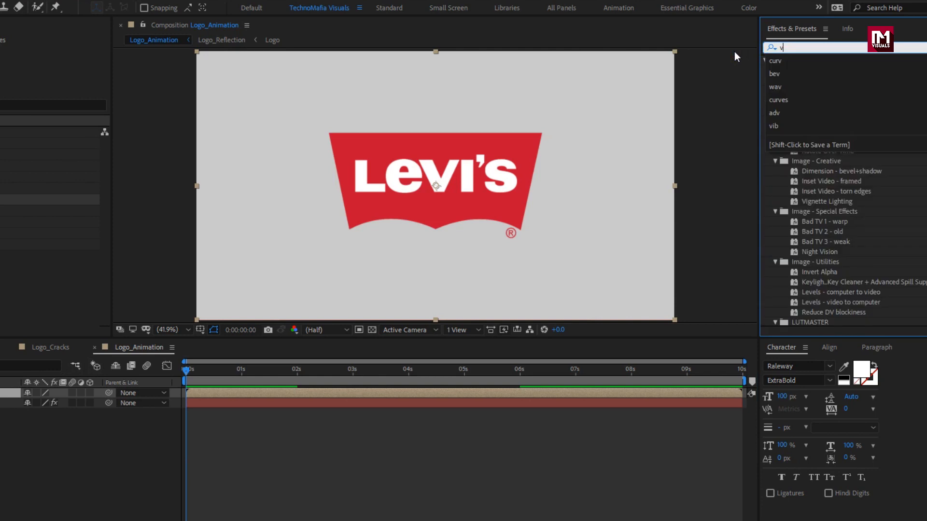
text(eg)
click(799, 70)
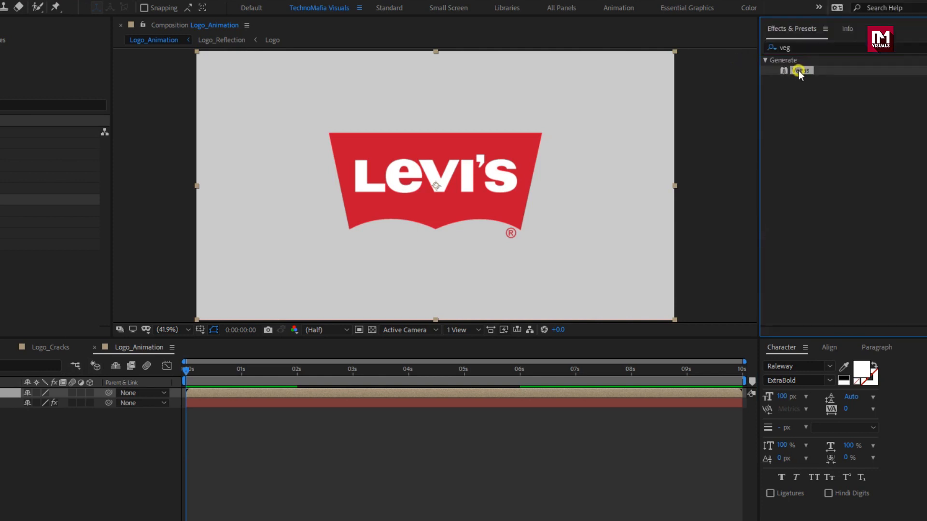
drag(800, 71, 447, 181)
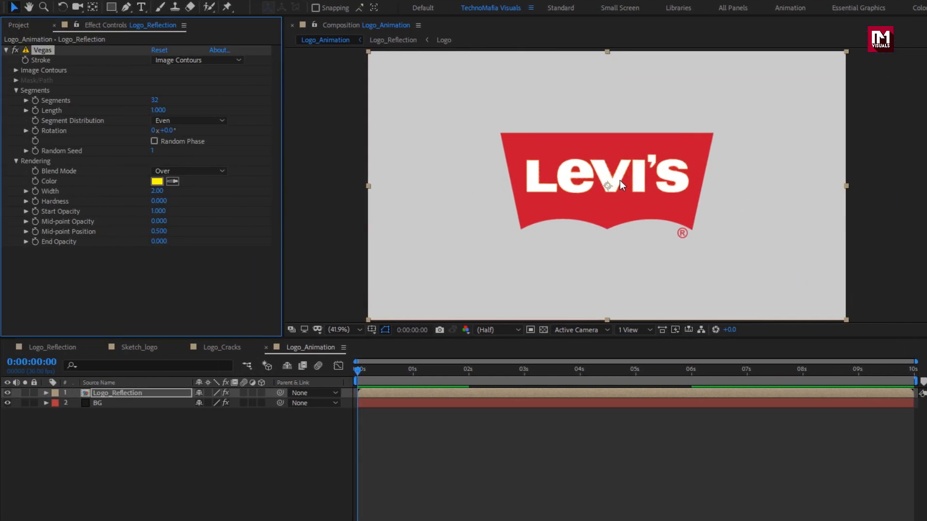
Configure the Vegas image contours to Stretch to Fit when layer sizes differ and to use the Alpha channel
click(16, 70)
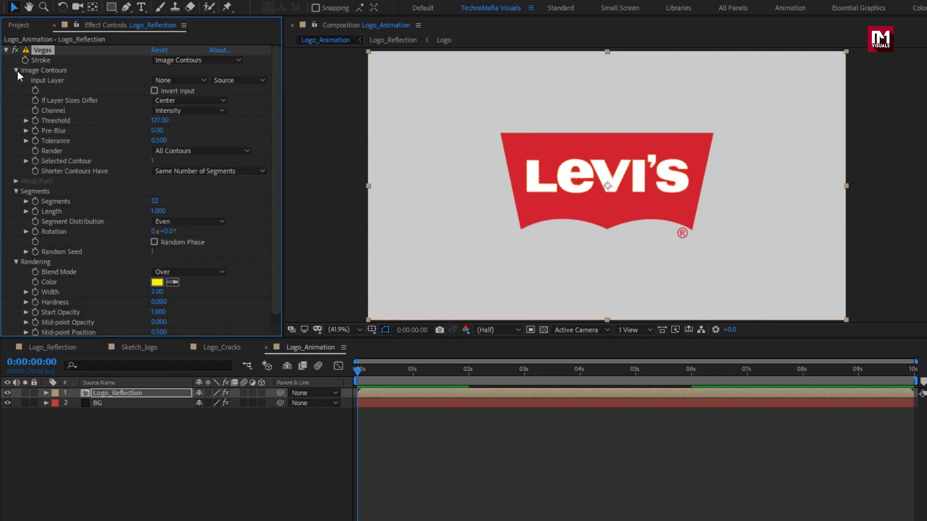
click(159, 100)
click(198, 126)
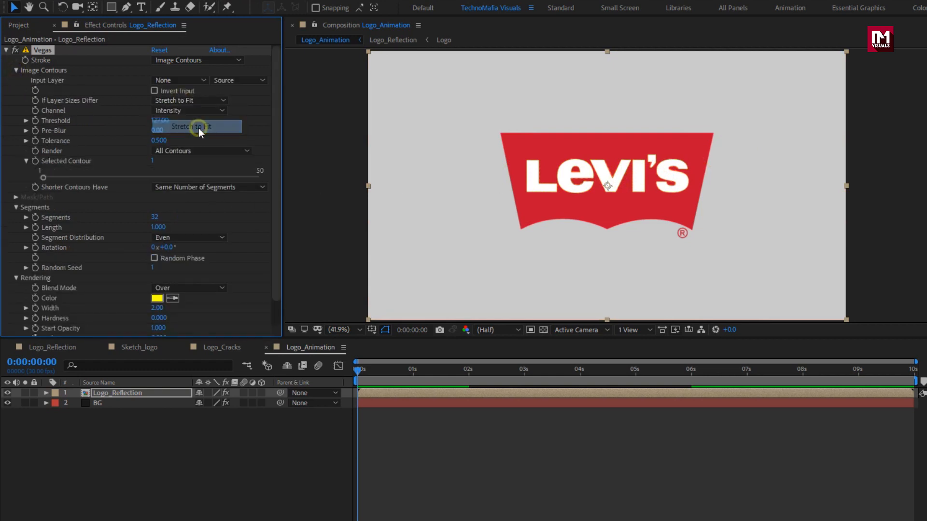
click(187, 111)
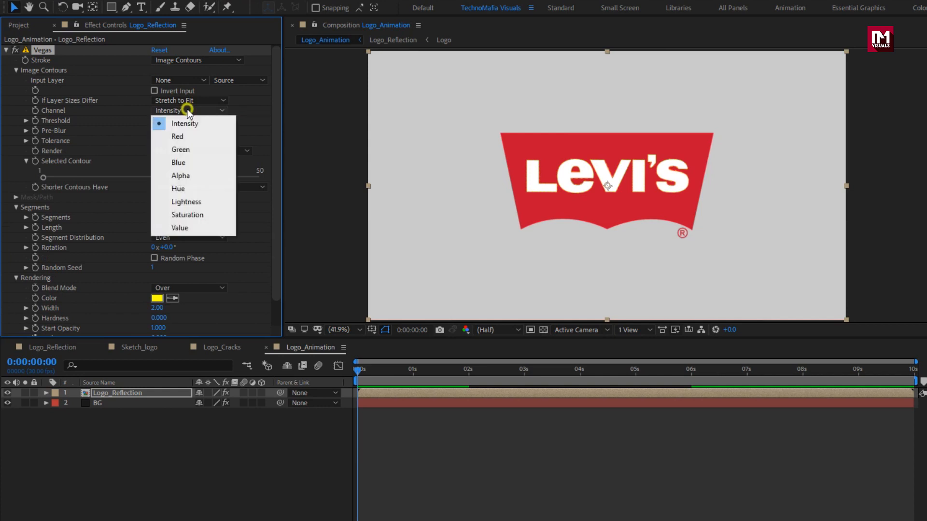
click(196, 179)
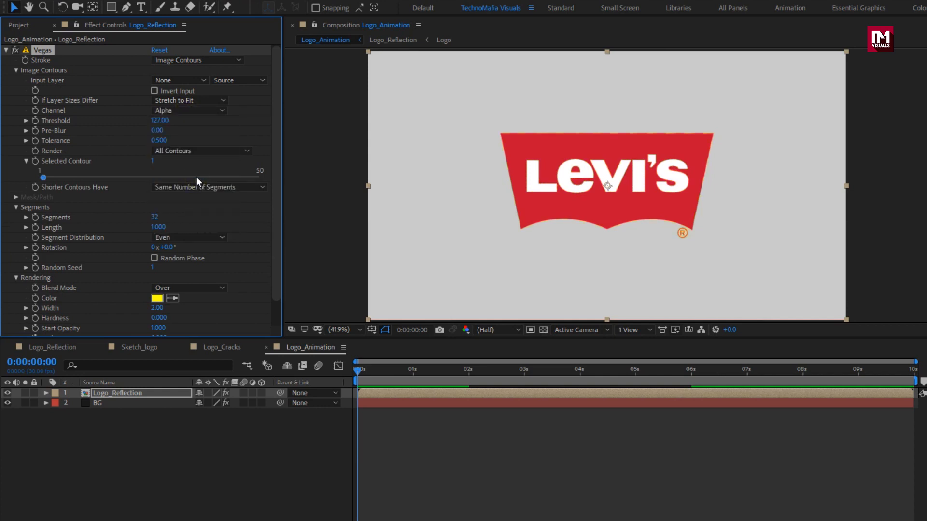
click(16, 71)
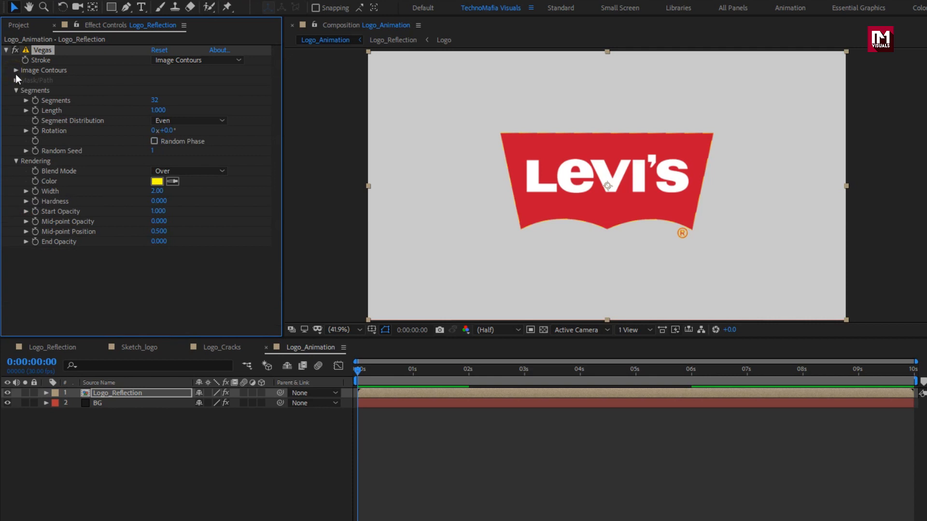
Set the number of Vegas segments to 4 and return the playhead to the composition's start
click(155, 100)
key(Return)
click(356, 368)
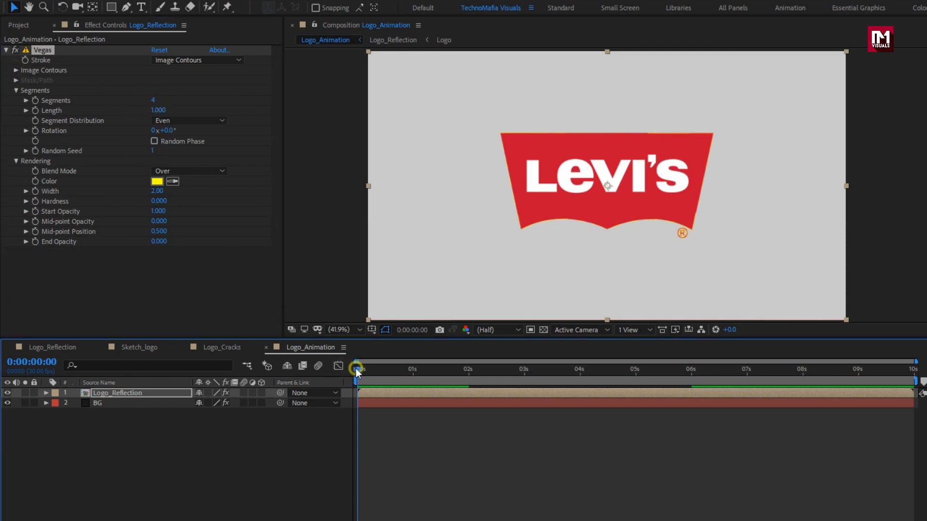
Keyframe the Vegas Length on the Logo_Reflection layer from 0 at the start to 1 at one second
click(35, 111)
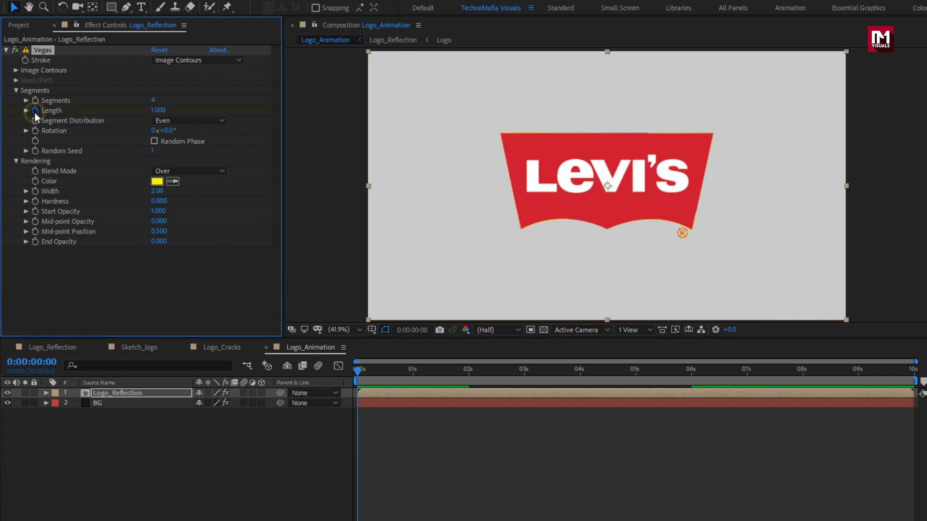
click(151, 111)
text(0)
key(Return)
click(413, 371)
click(159, 111)
text(1)
key(Return)
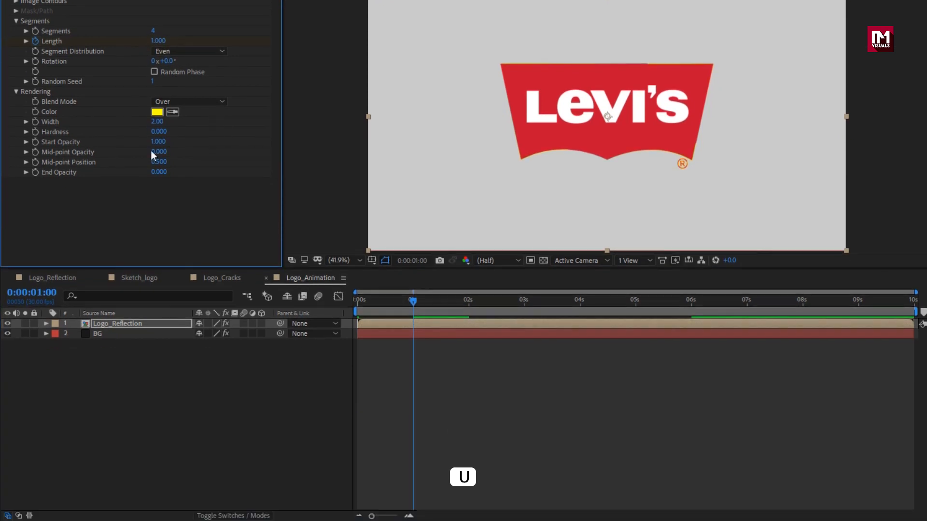
Reveal the Logo_Reflection layer's Vegas Length keyframes and apply Easy Ease to both
click(147, 322)
key(u)
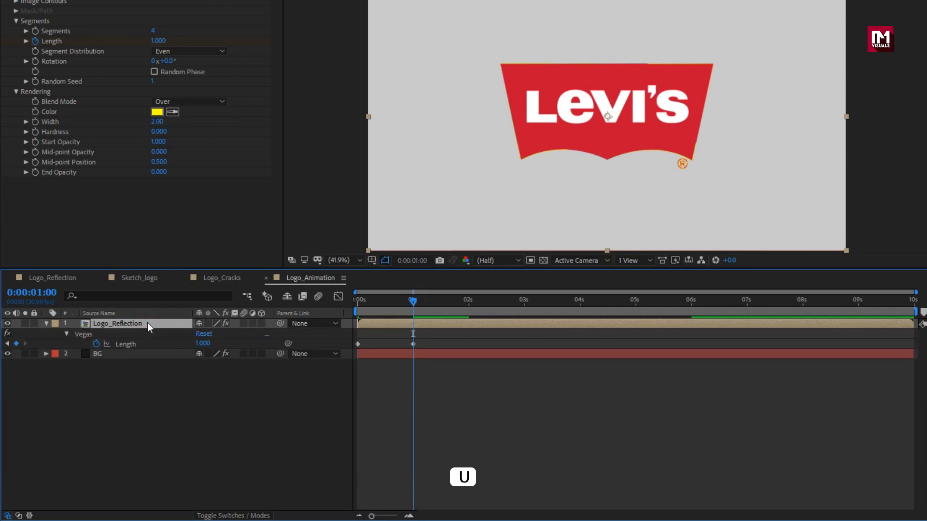
drag(427, 340, 353, 350)
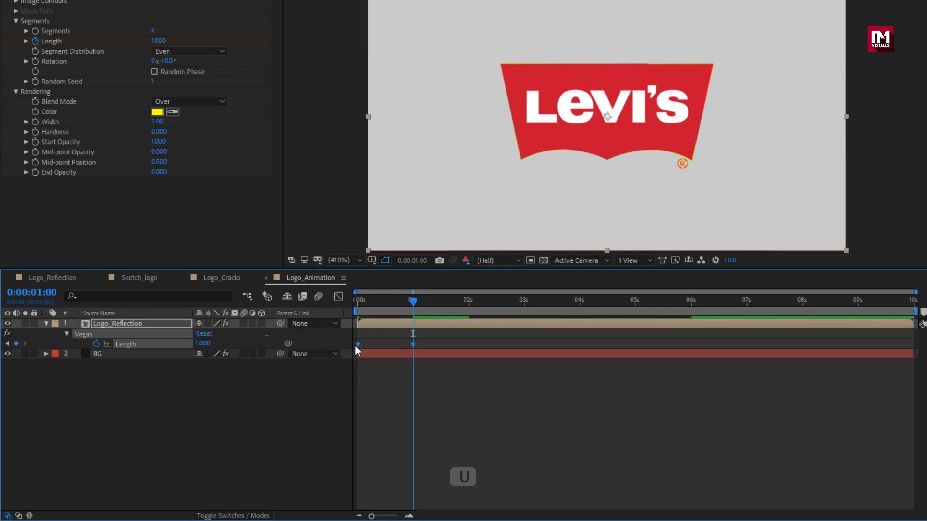
right_click(358, 349)
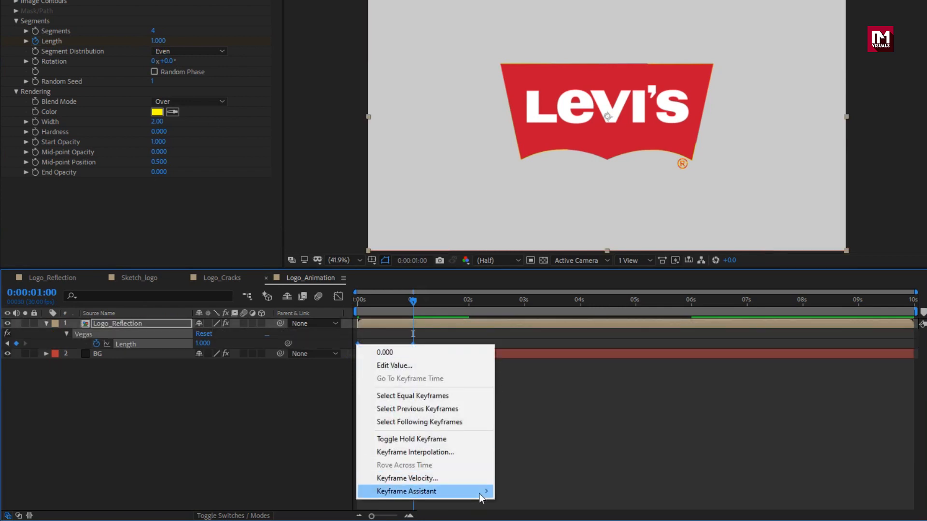
mouse_move(483, 491)
click(525, 412)
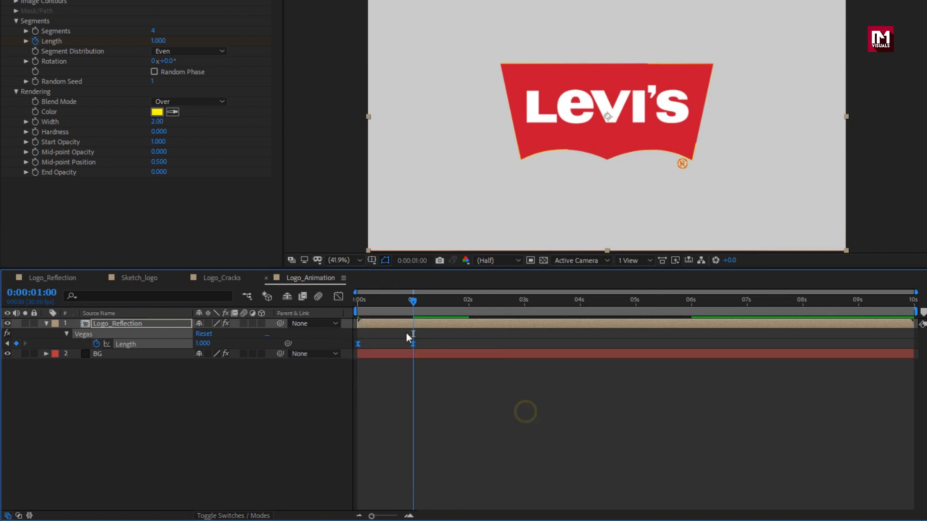
Reshape the speed graph of the Length keyframes so the motion peaks early and slows gradually towards one second
click(340, 296)
drag(425, 477, 363, 480)
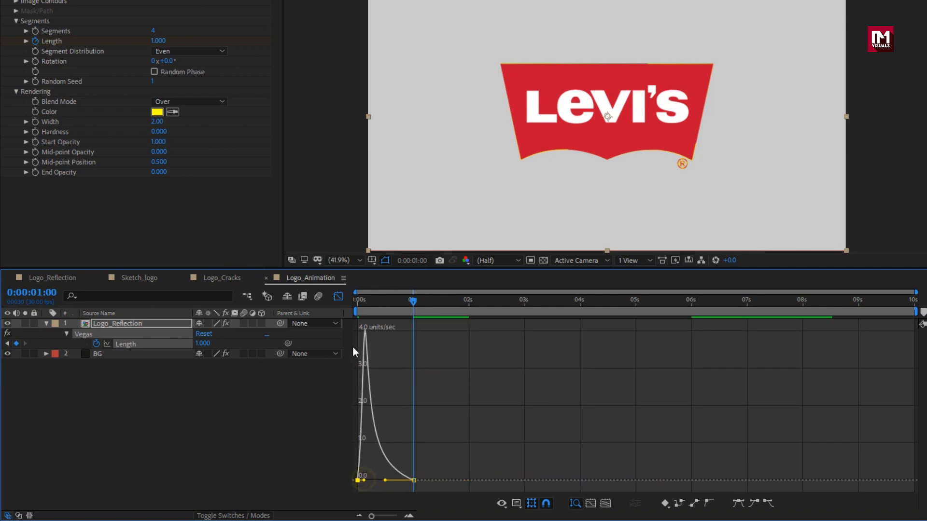
click(337, 299)
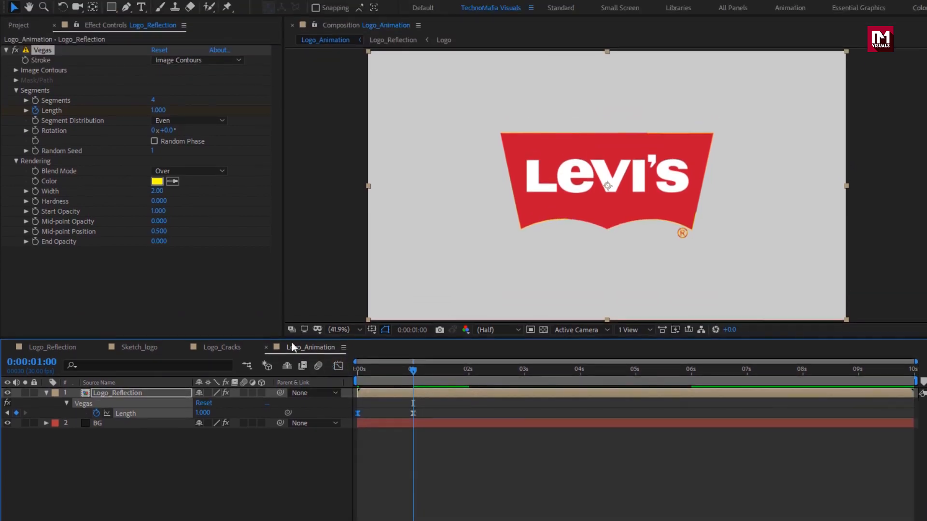
Set the Vegas stroke color to near-black 141414 and its blend mode to Transparent
click(156, 181)
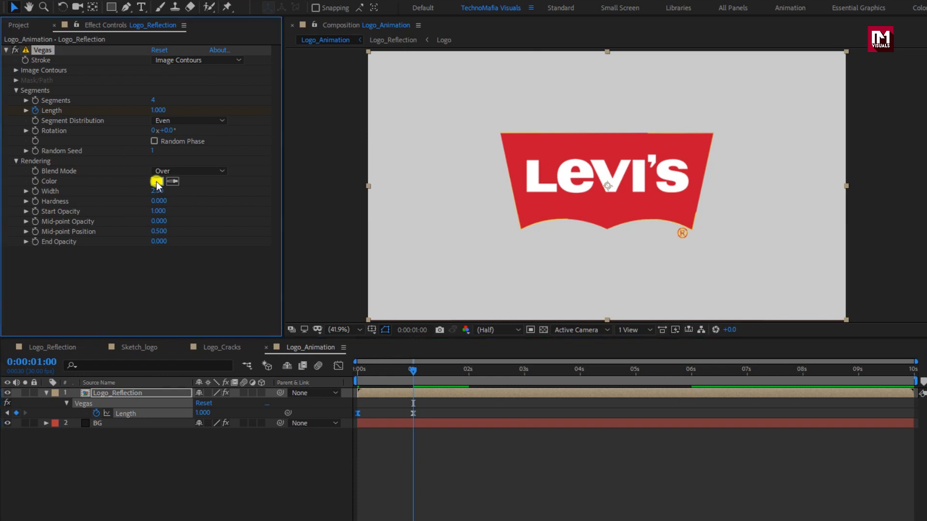
drag(159, 186, 145, 280)
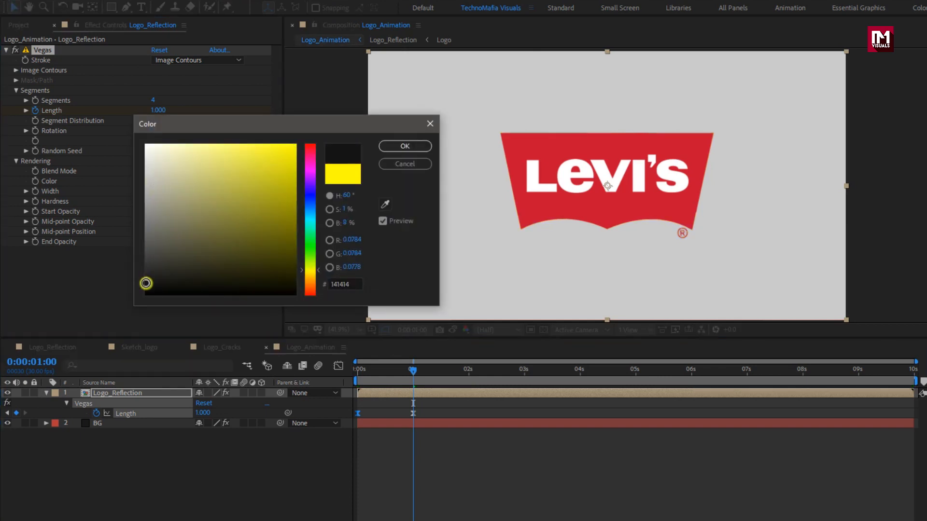
click(392, 146)
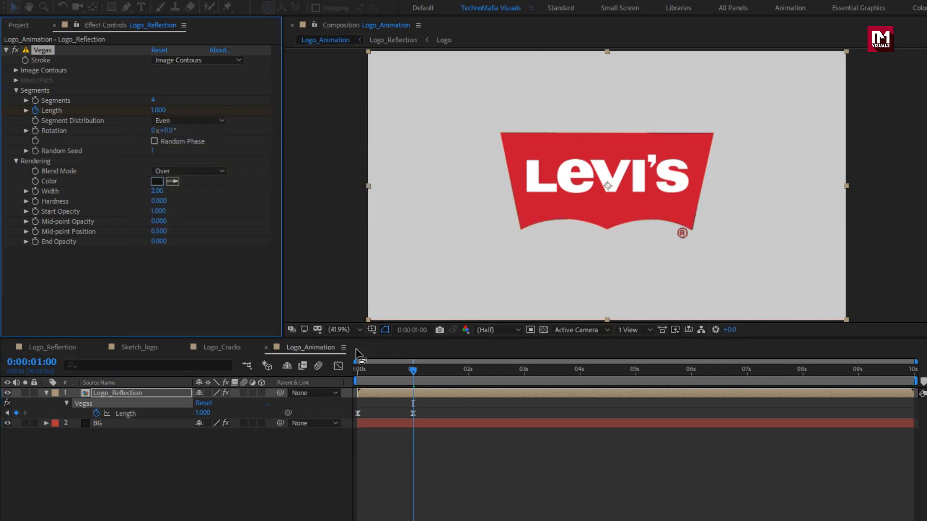
click(183, 172)
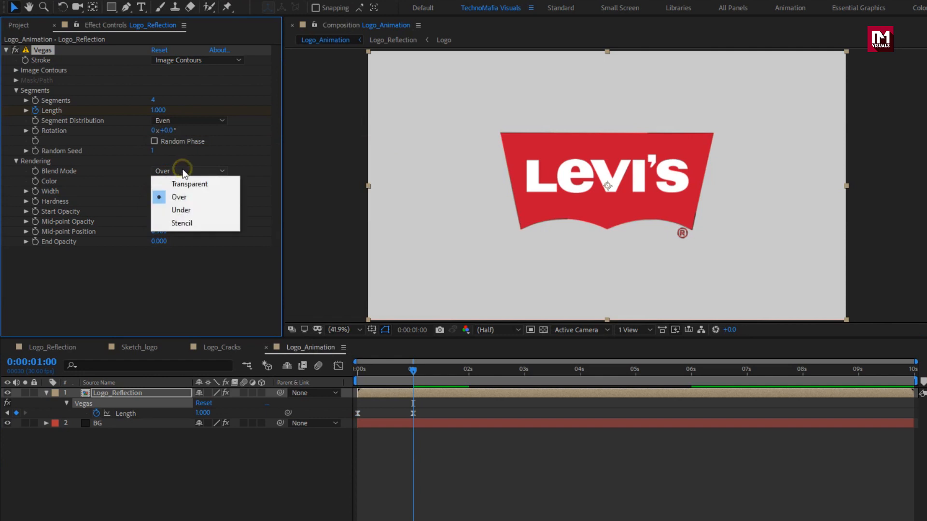
click(186, 183)
Set the Vegas stroke width to 4 and its end opacity to 1, and preview the outline
mouse_move(404, 372)
mouse_down()
mouse_move(357, 371)
mouse_move(434, 371)
mouse_up()
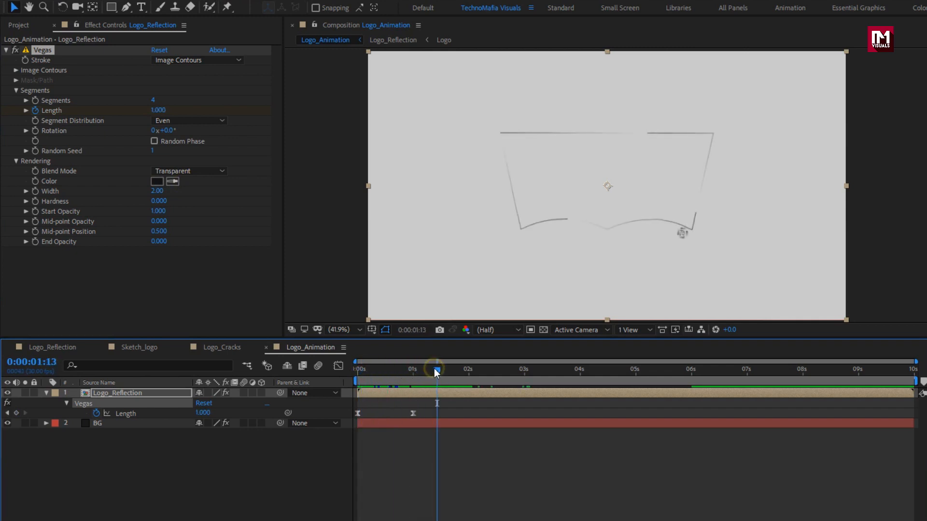
click(155, 192)
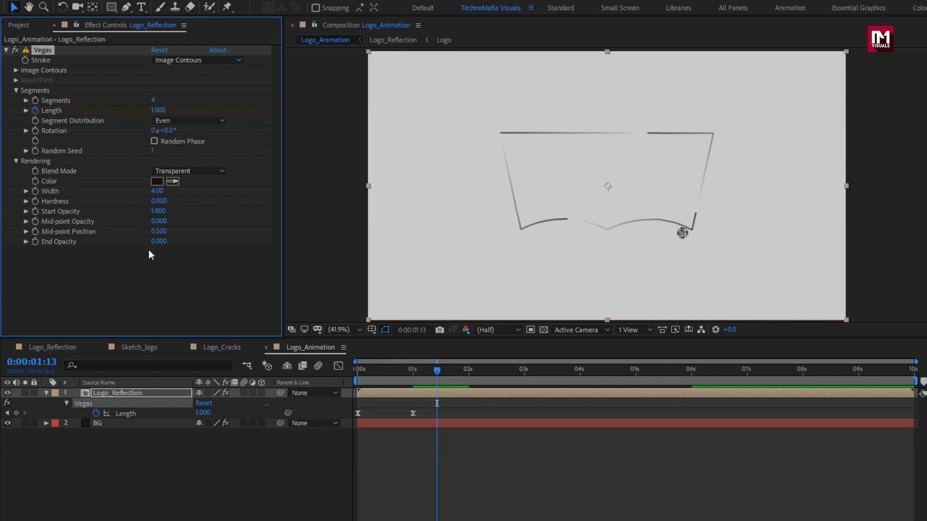
text(1)
key(Return)
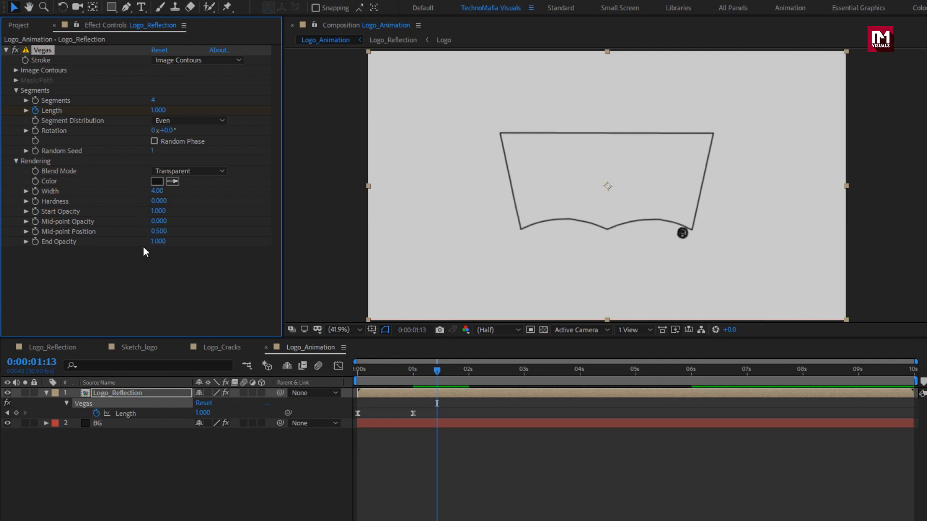
mouse_move(399, 376)
mouse_down()
mouse_move(344, 375)
mouse_move(423, 372)
mouse_move(355, 375)
mouse_move(411, 370)
mouse_up()
Duplicate the Logo_Reflection layer and set the duplicate's Vegas segment distribution to Bunched
click(114, 393)
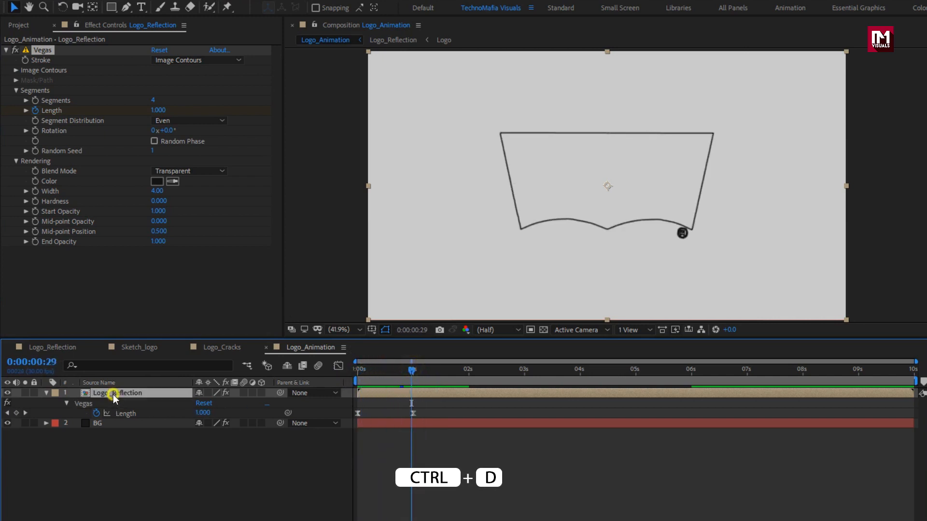
key(ctrl+d)
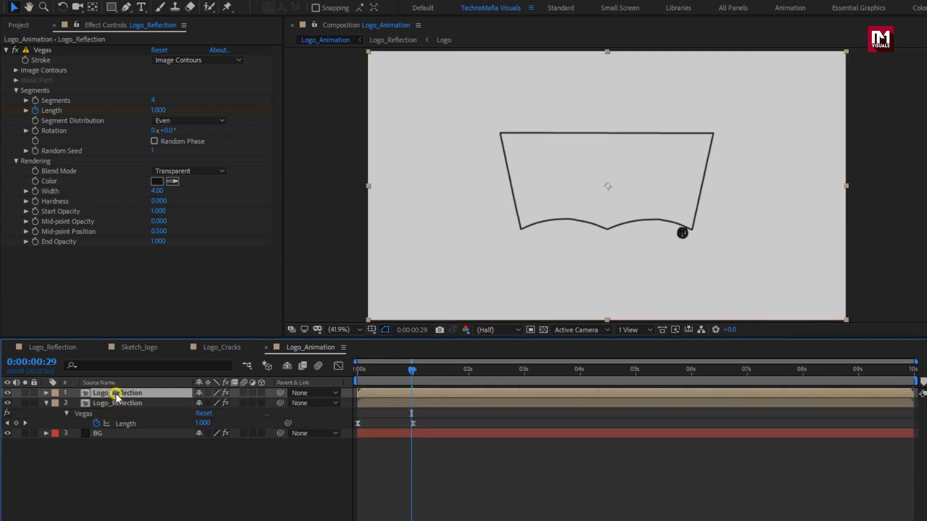
click(181, 121)
click(183, 131)
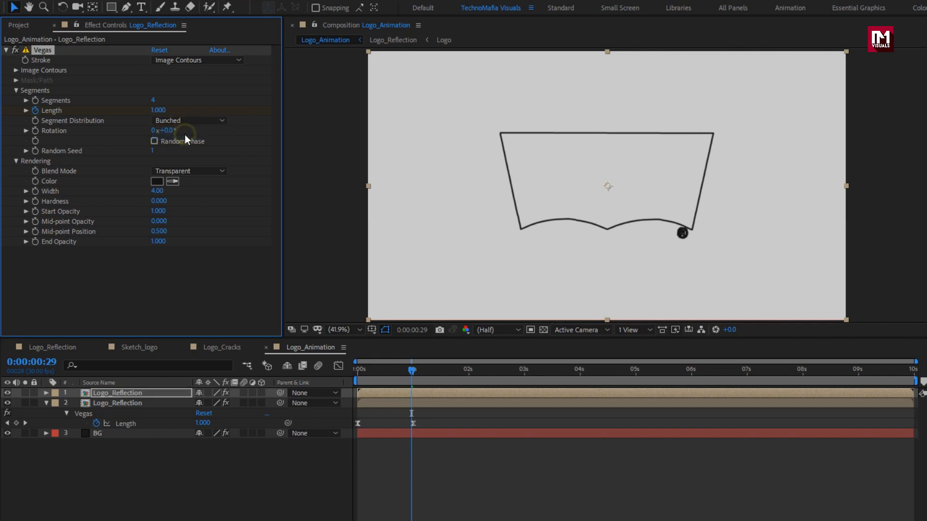
drag(387, 374, 379, 372)
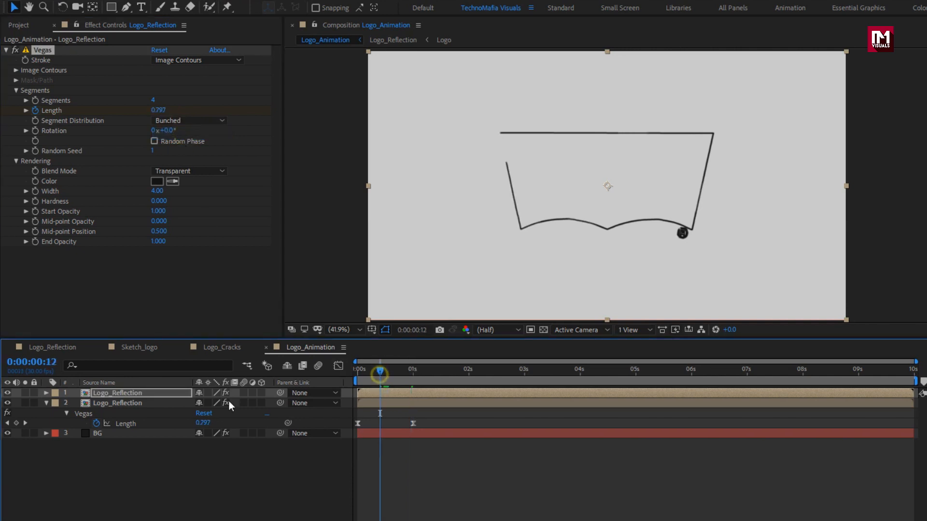
Scale the duplicated Logo_Reflection layer to 85%
click(152, 394)
key(s)
click(230, 403)
text(85)
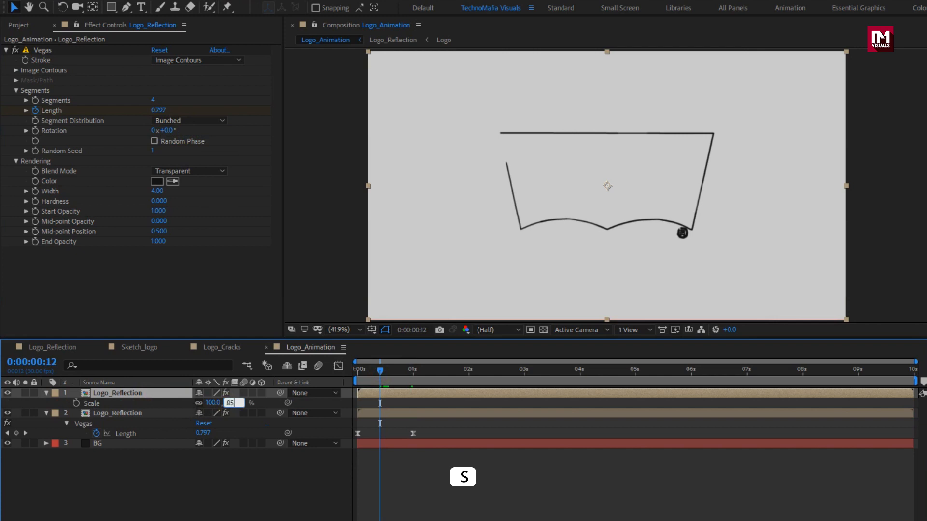
key(Return)
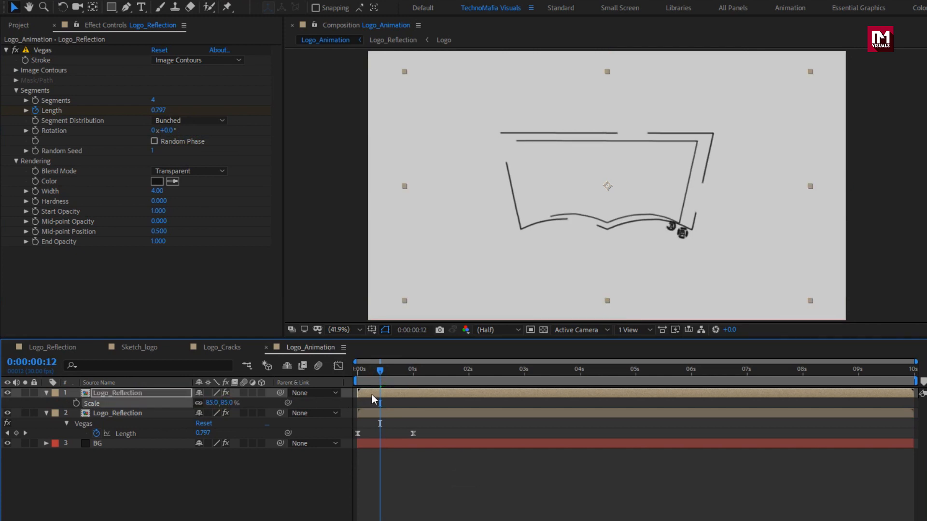
Delay the duplicated Logo_Reflection layer to start at 0:00:00:10, preview the timing, and collapse both layers' properties
click(372, 393)
drag(379, 394, 383, 393)
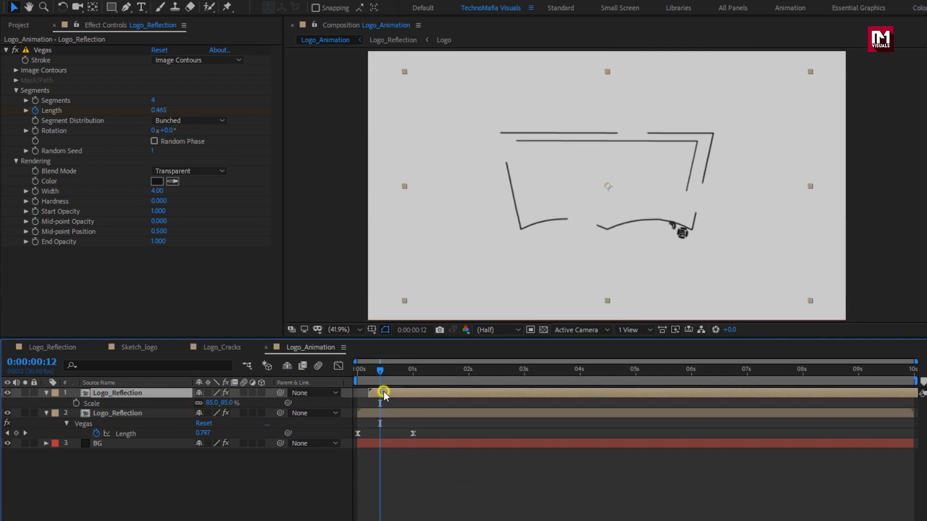
click(372, 369)
drag(372, 370, 376, 370)
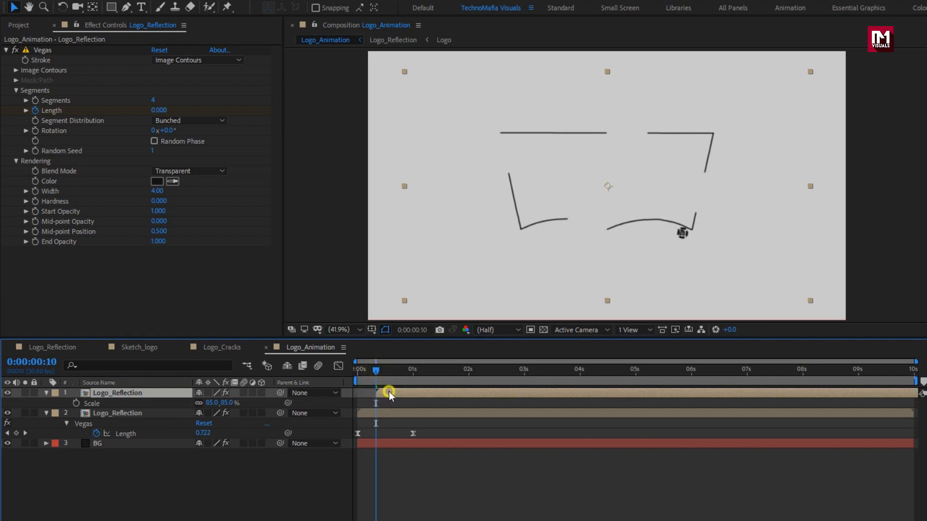
mouse_move(377, 370)
mouse_down()
mouse_move(365, 372)
mouse_move(469, 374)
mouse_up()
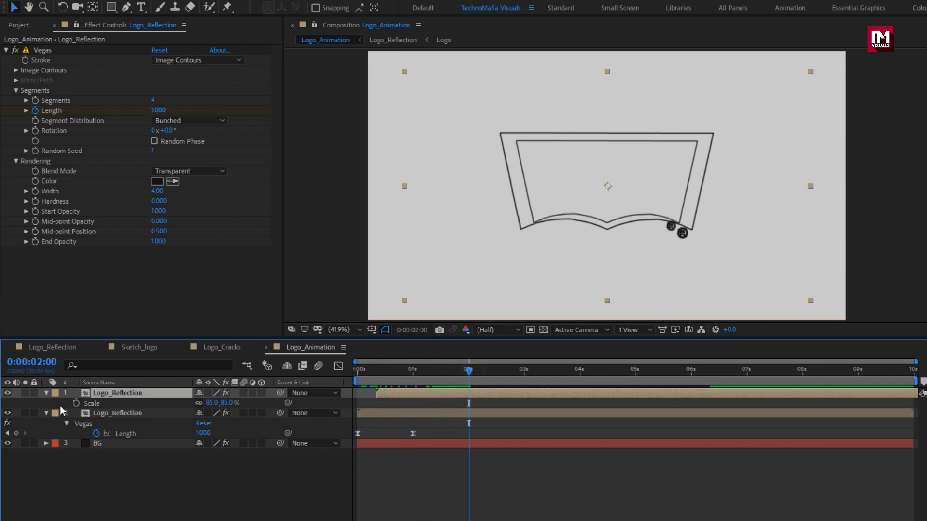
click(47, 391)
click(48, 404)
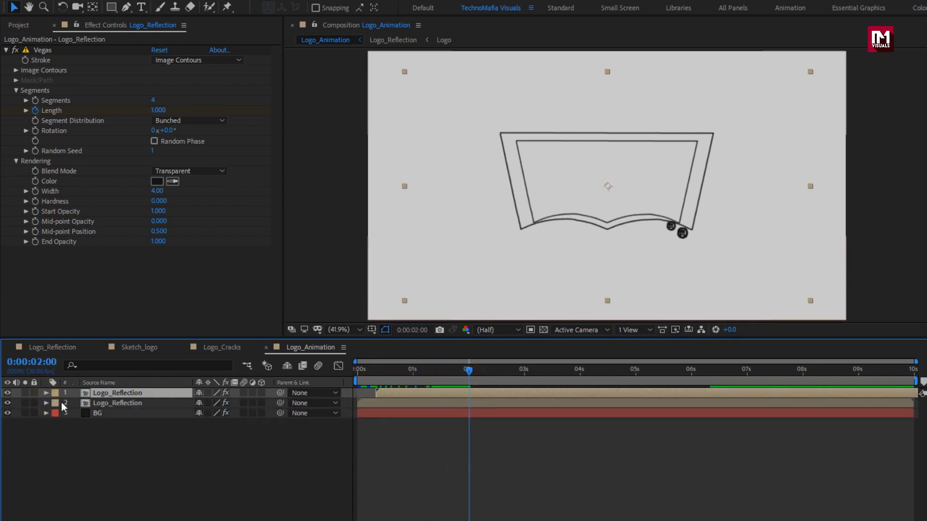
Add a 100% opacity keyframe at 0:00:03:00 to both Logo_Reflection layers
drag(471, 379, 611, 375)
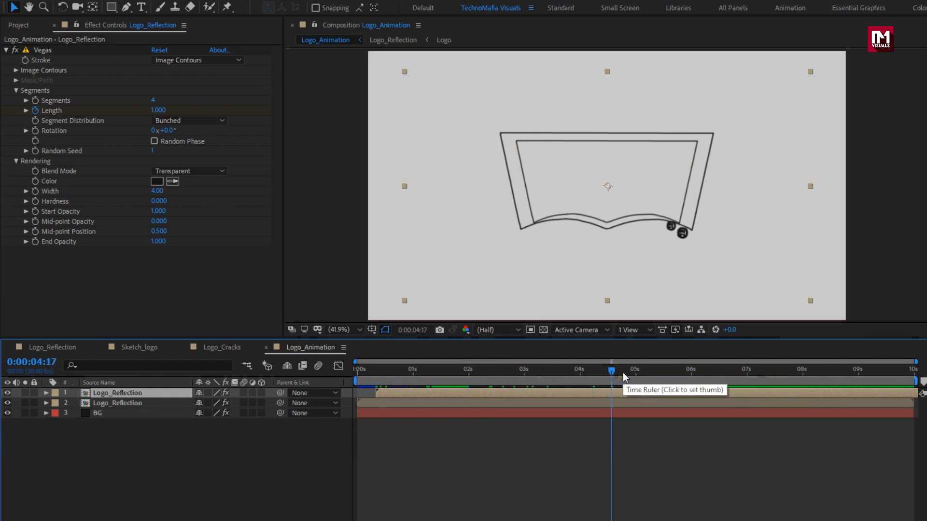
click(523, 375)
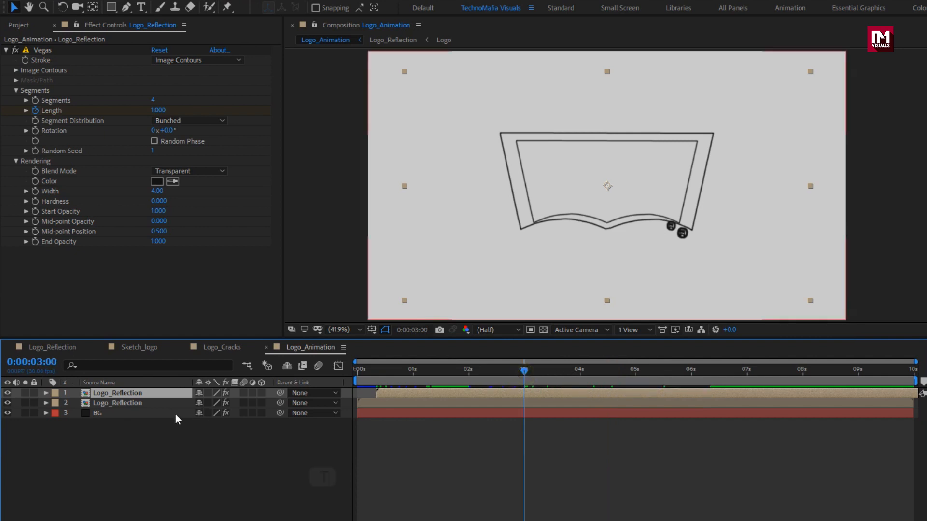
click(131, 404)
key(t)
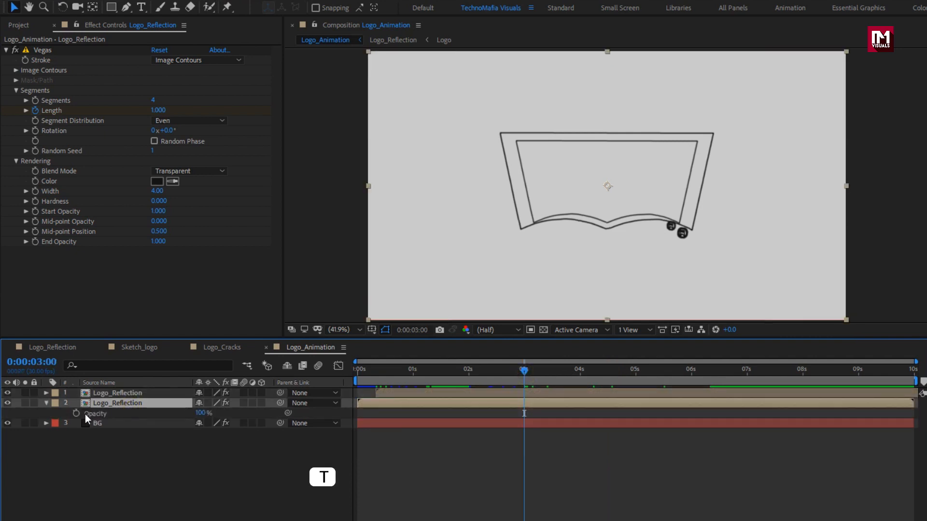
click(76, 413)
click(102, 394)
key(t)
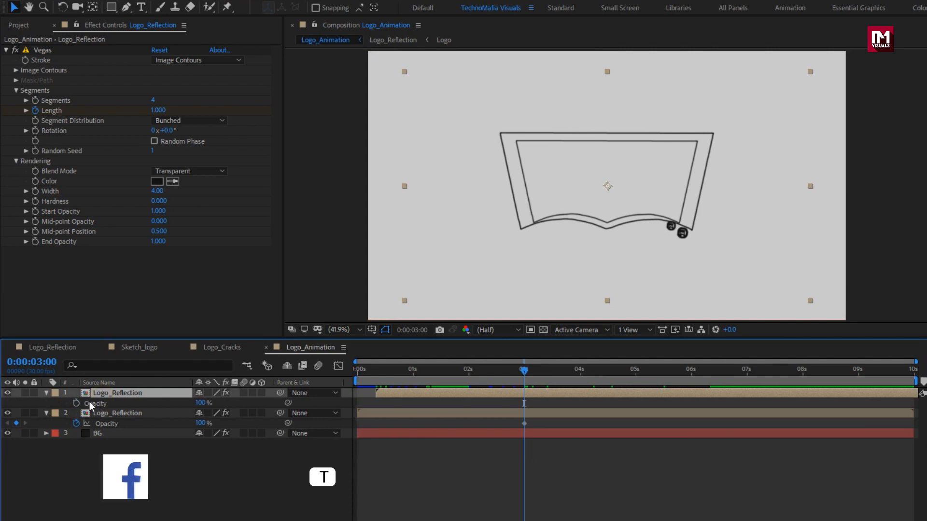
click(75, 402)
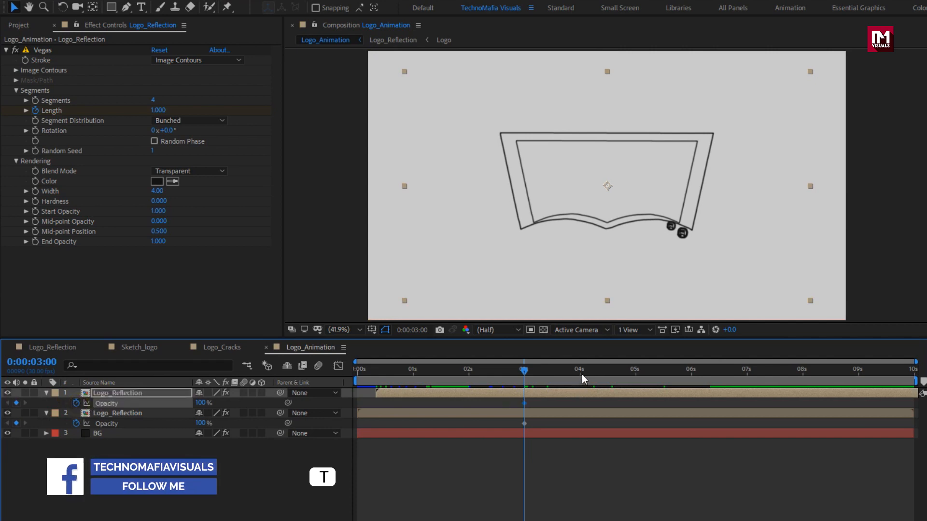
Set the opacity of both Logo_Reflection layers to 0% at 0:00:04:15
click(623, 373)
drag(610, 376, 608, 375)
drag(200, 423, 101, 427)
drag(201, 403, 96, 407)
Apply Easy Ease to the opacity keyframes of both Logo_Reflection layers and collapse their properties
drag(613, 399, 526, 424)
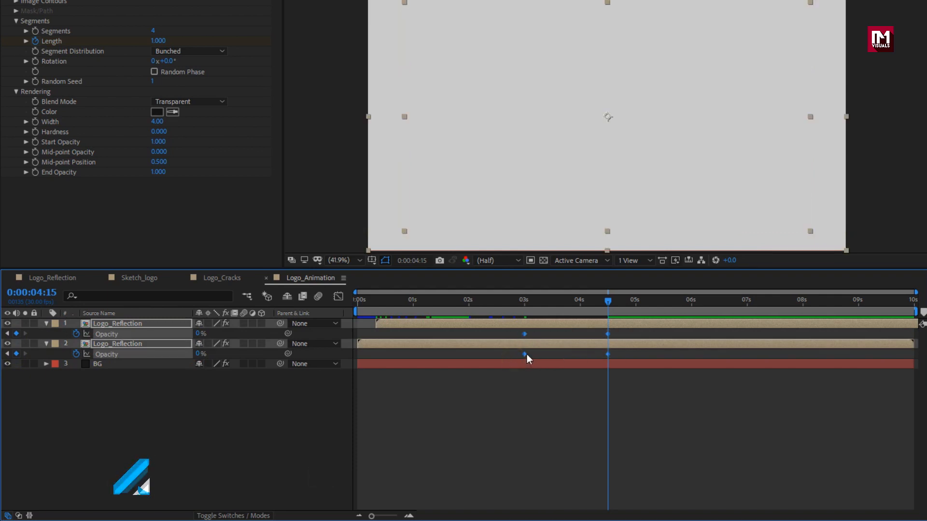
right_click(526, 354)
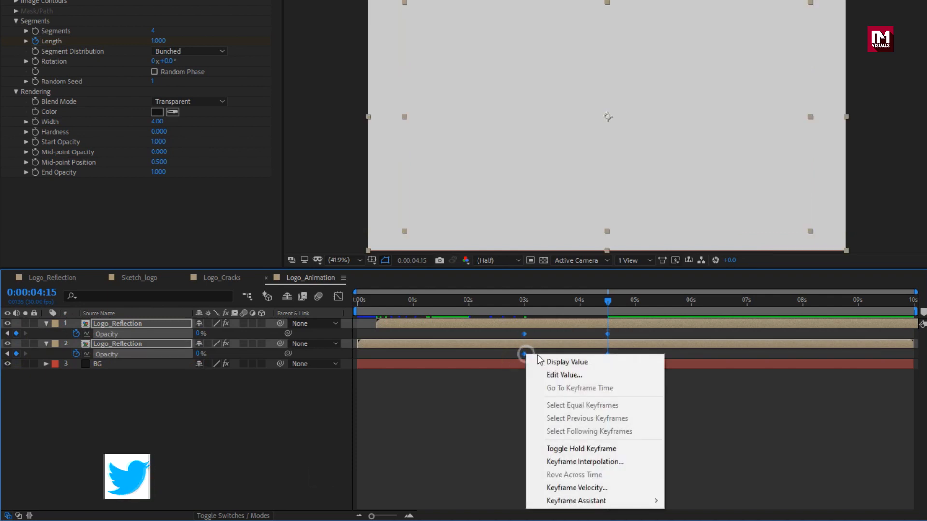
mouse_move(646, 501)
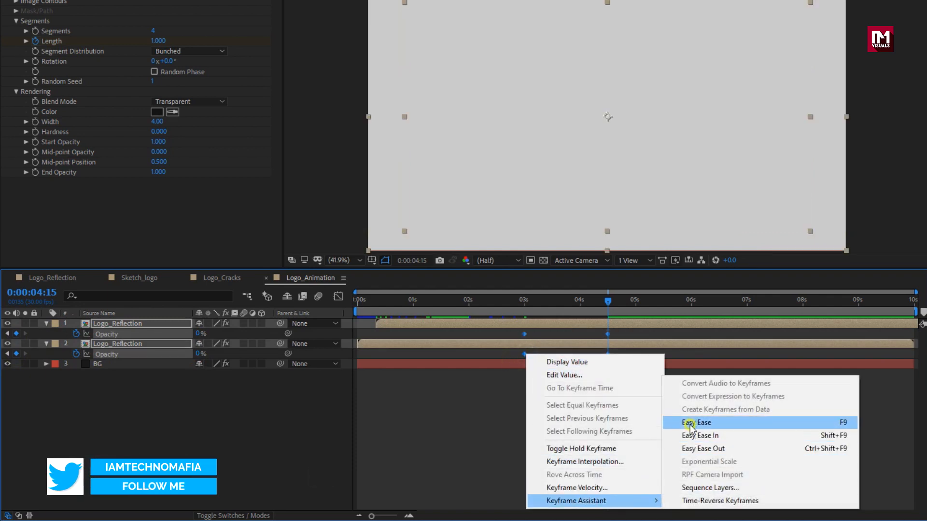
click(692, 436)
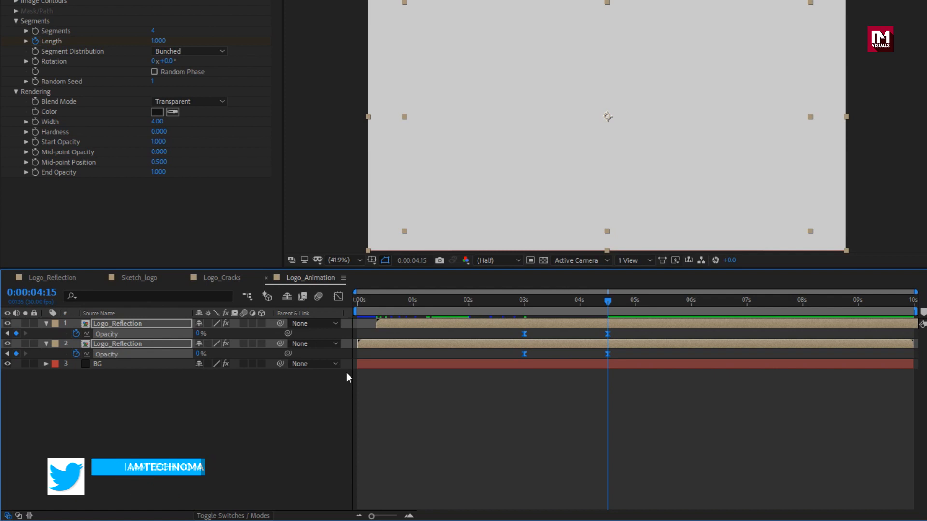
click(46, 392)
click(61, 433)
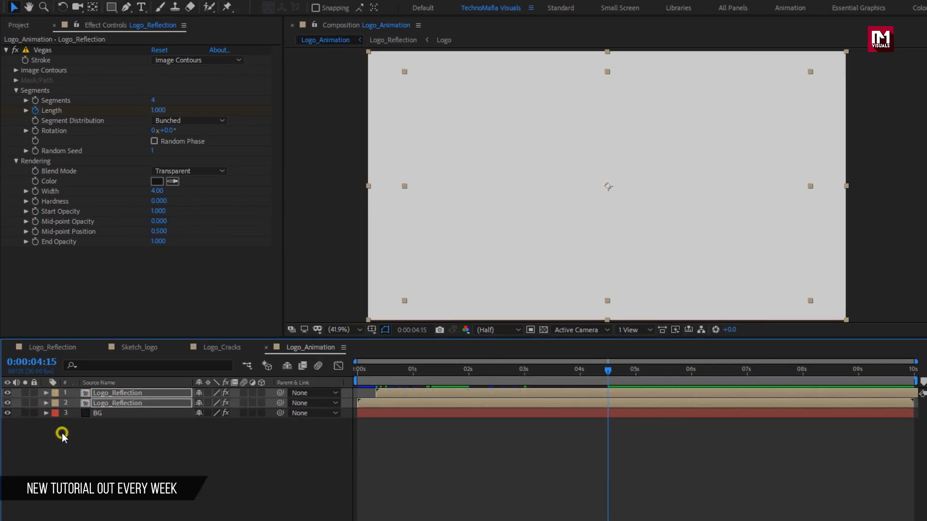
Add the Sketch_logo composition as the topmost layer of Logo_Animation and preview its timing
click(22, 26)
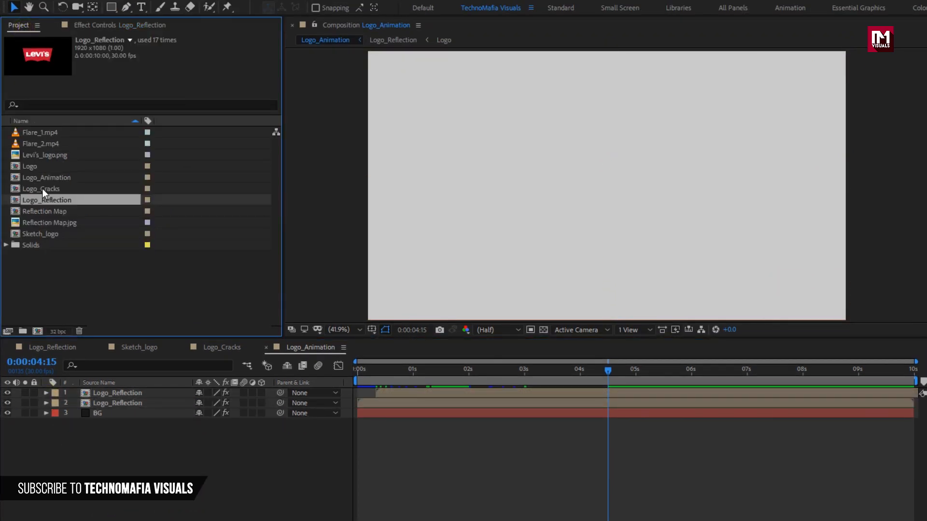
mouse_move(44, 237)
mouse_down()
mouse_move(108, 339)
mouse_move(126, 389)
mouse_up()
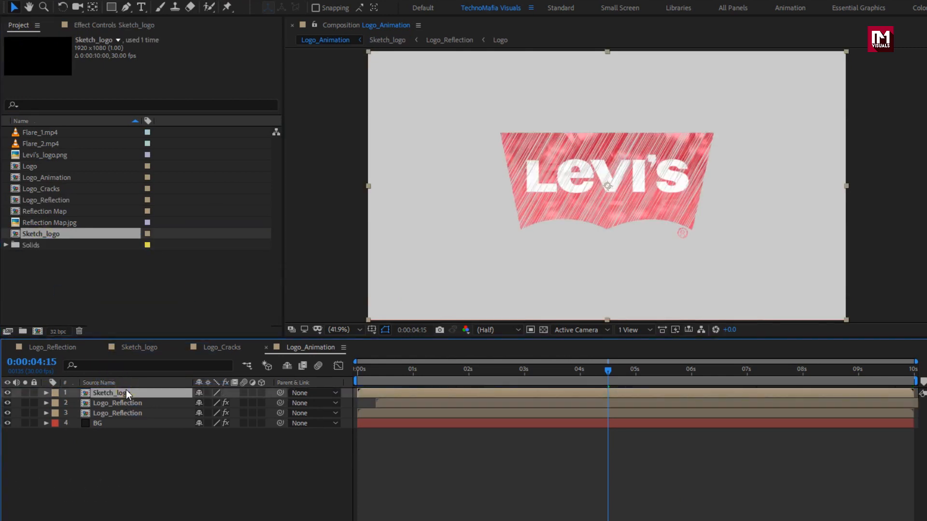
click(391, 370)
drag(392, 373, 626, 379)
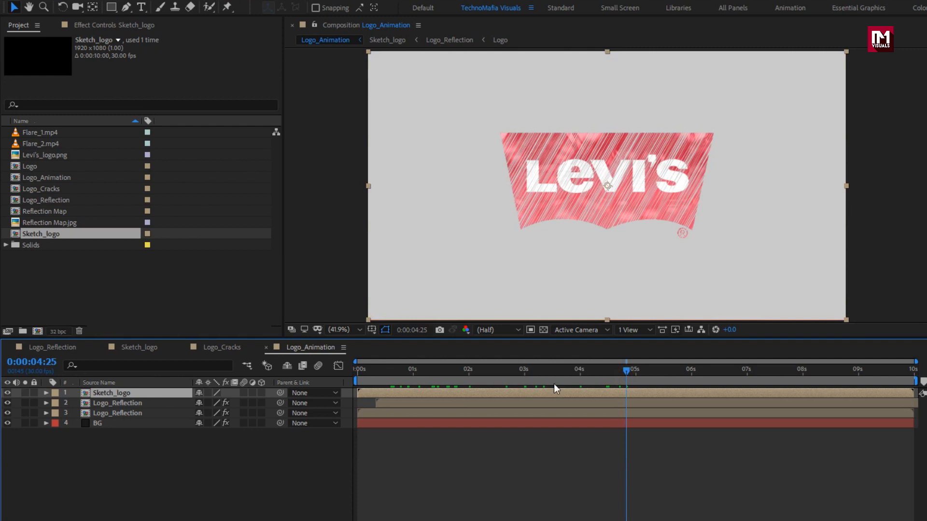
Keyframe the Sketch_logo layer's opacity at 100% at 0:00:03:00 and 0% at 0:00:04:15
click(117, 394)
key(t)
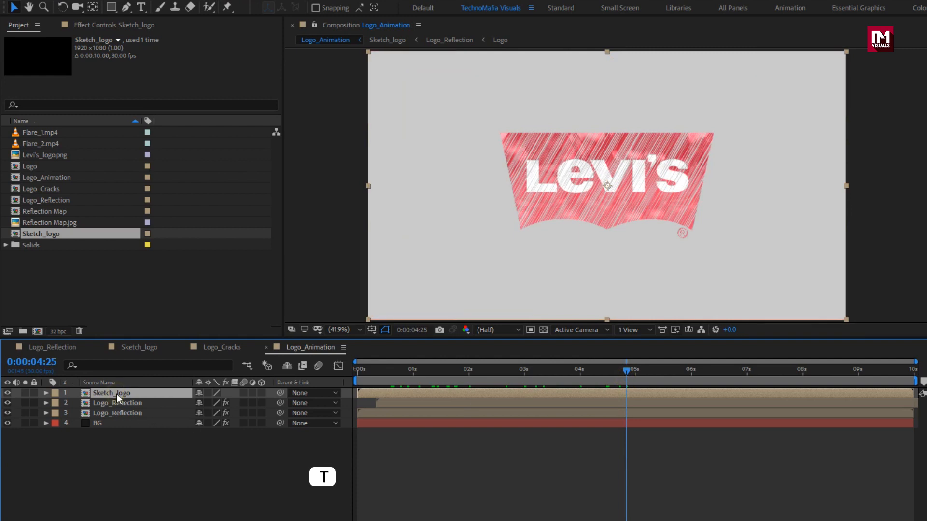
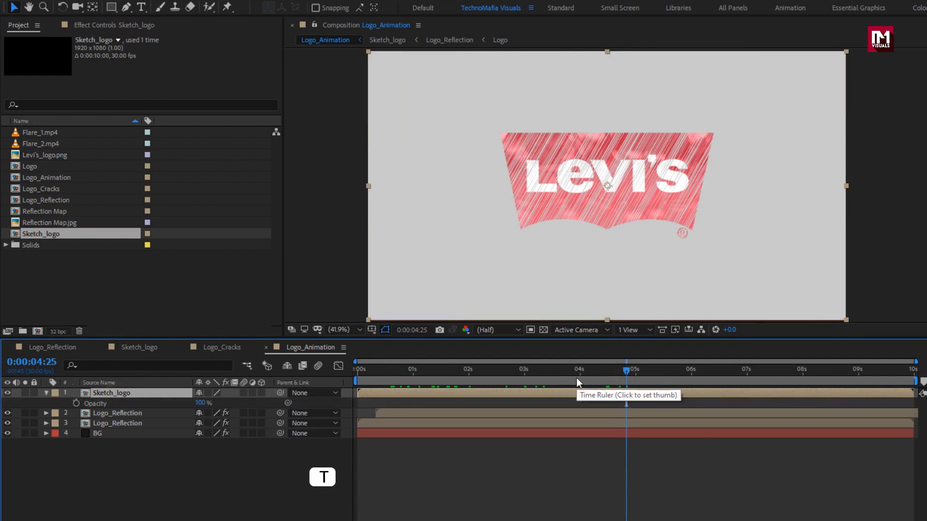
click(524, 374)
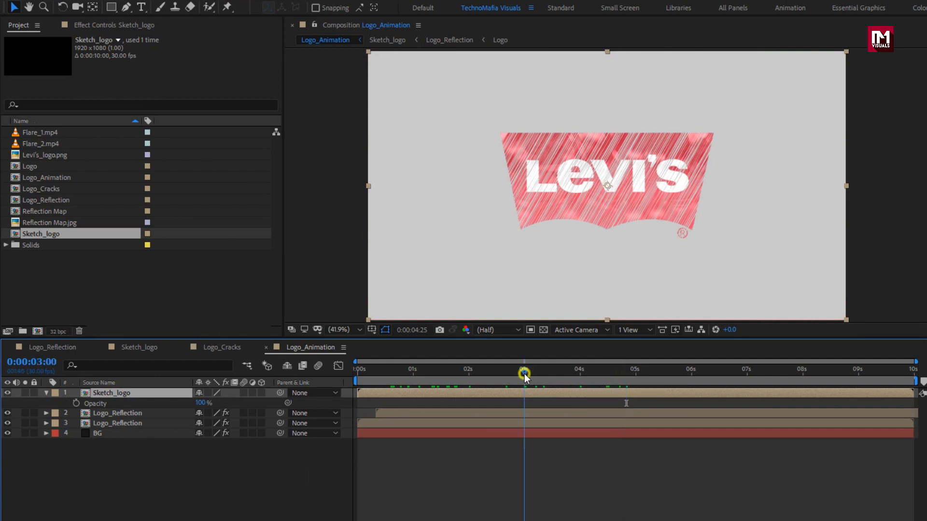
click(74, 403)
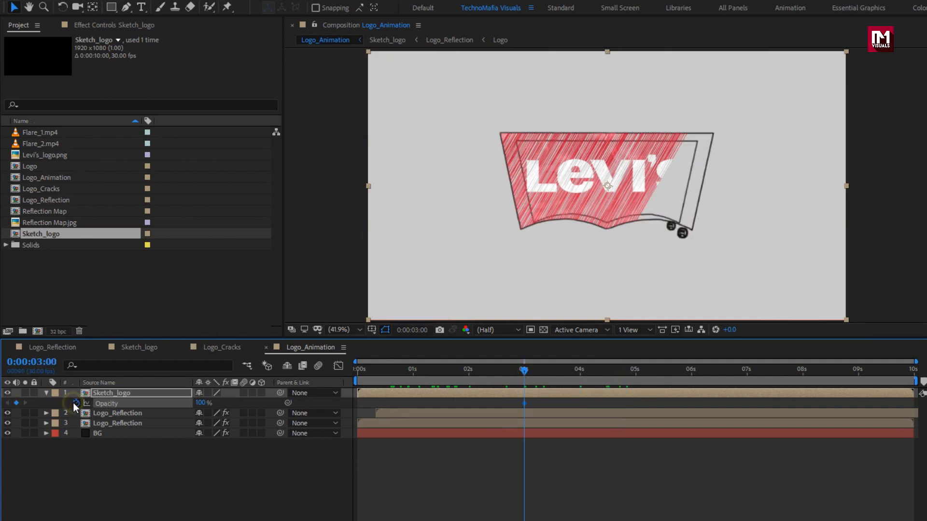
click(607, 368)
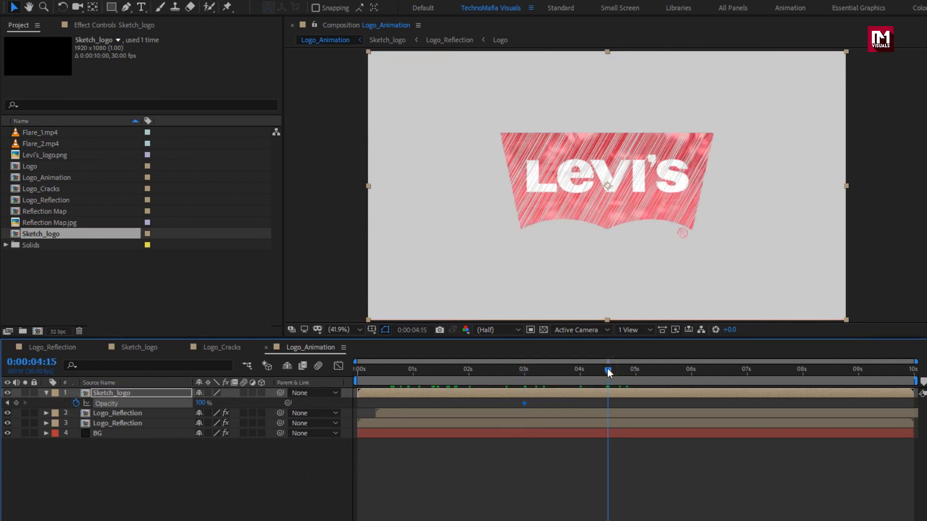
drag(200, 403, 106, 406)
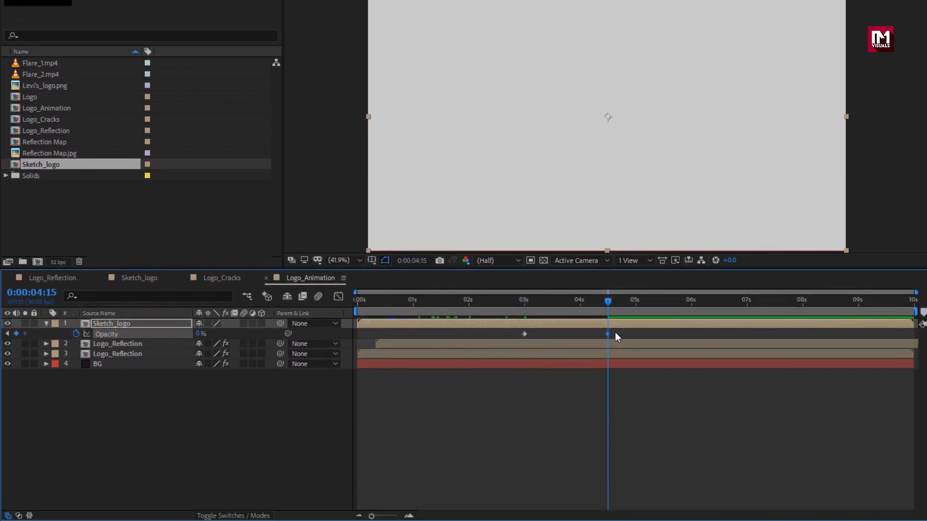
Apply Easy Ease to both Sketch_logo opacity keyframes and collapse the layer's properties
click(524, 403)
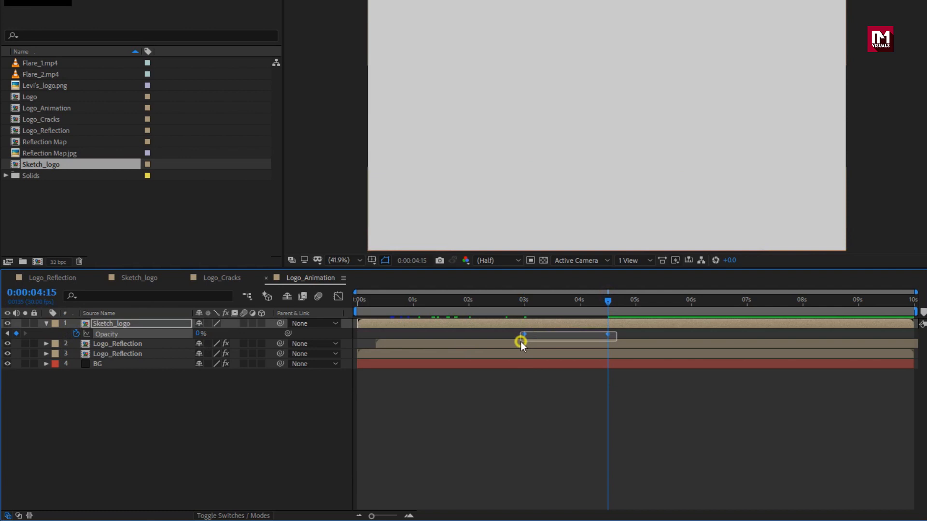
right_click(523, 334)
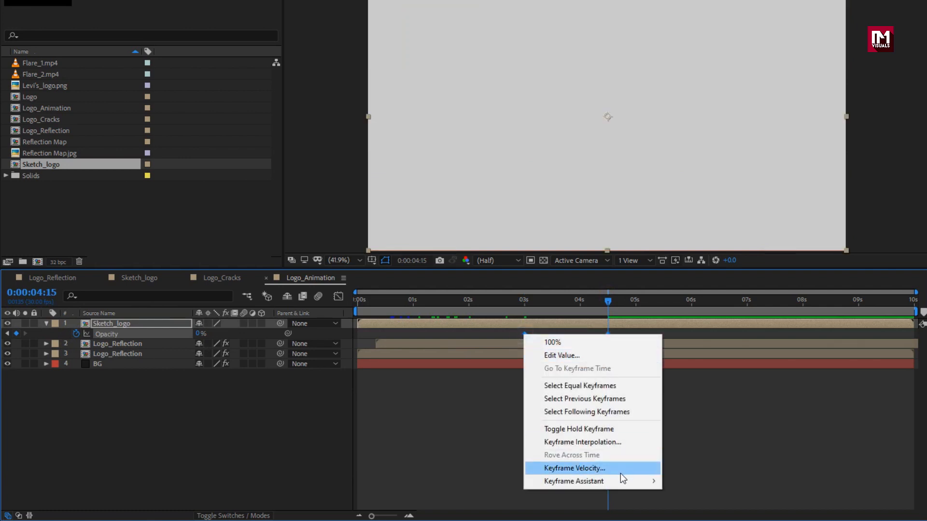
mouse_move(621, 482)
click(691, 404)
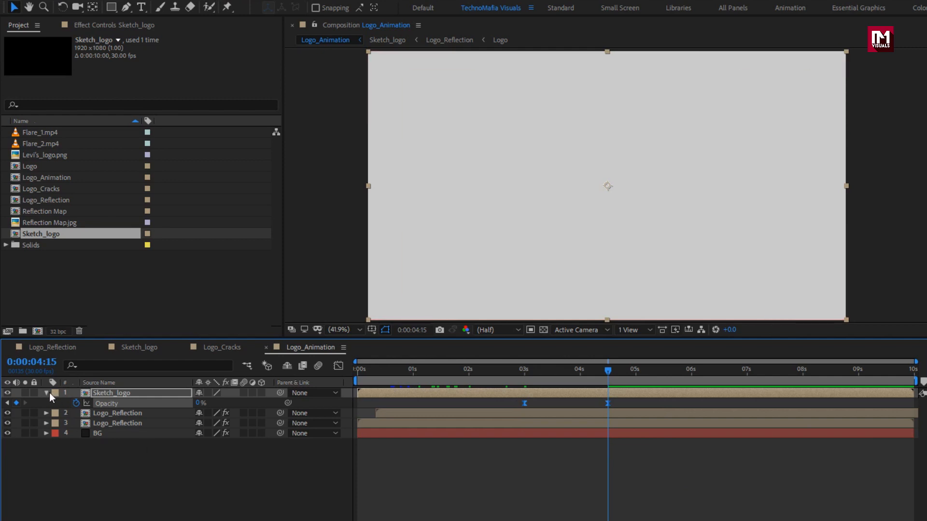
click(47, 393)
Add Logo_Cracks as the topmost layer of Logo_Animation and set a 100% scale keyframe on it at 0:00:07:00
mouse_move(33, 191)
mouse_down()
mouse_move(49, 190)
mouse_move(144, 343)
mouse_move(136, 391)
mouse_up()
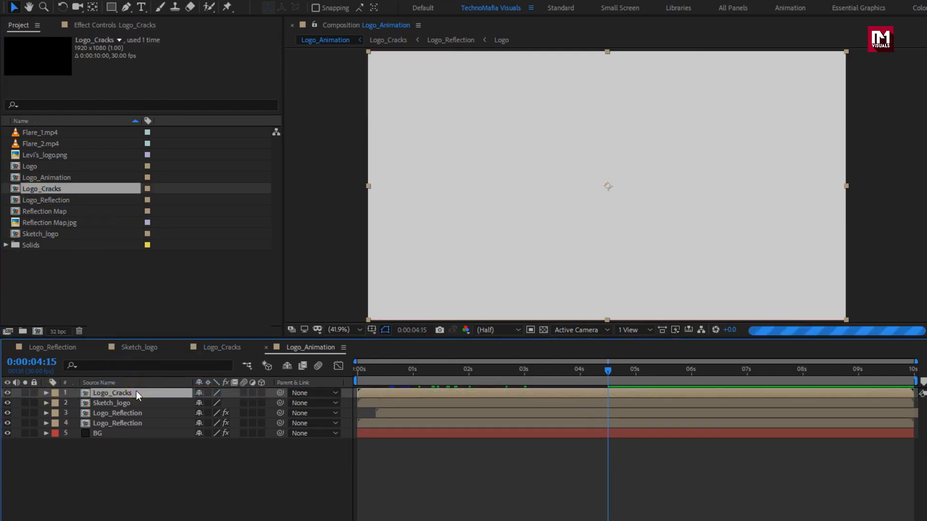
drag(497, 368, 607, 370)
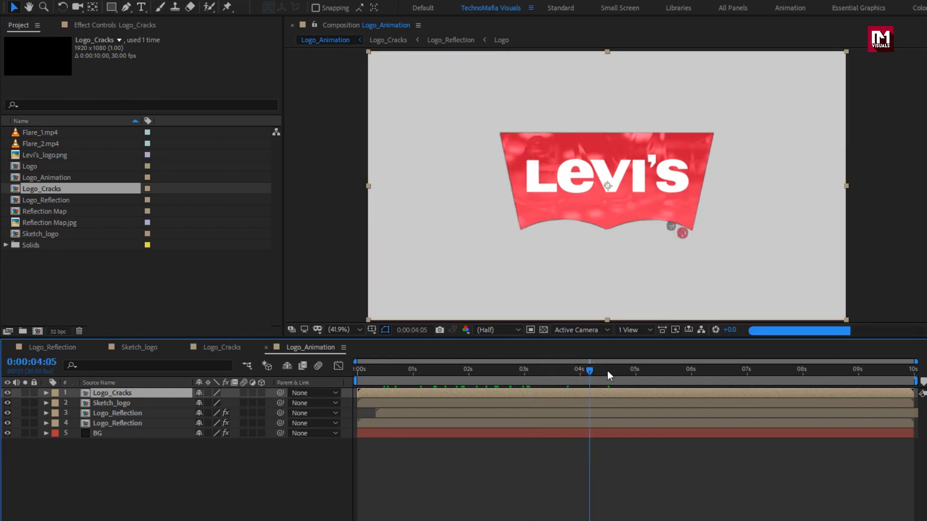
key(s)
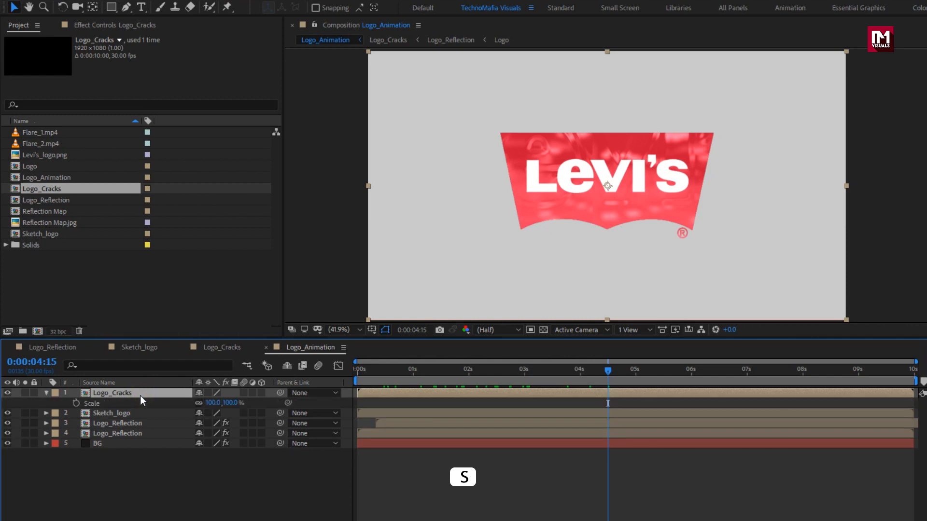
click(748, 374)
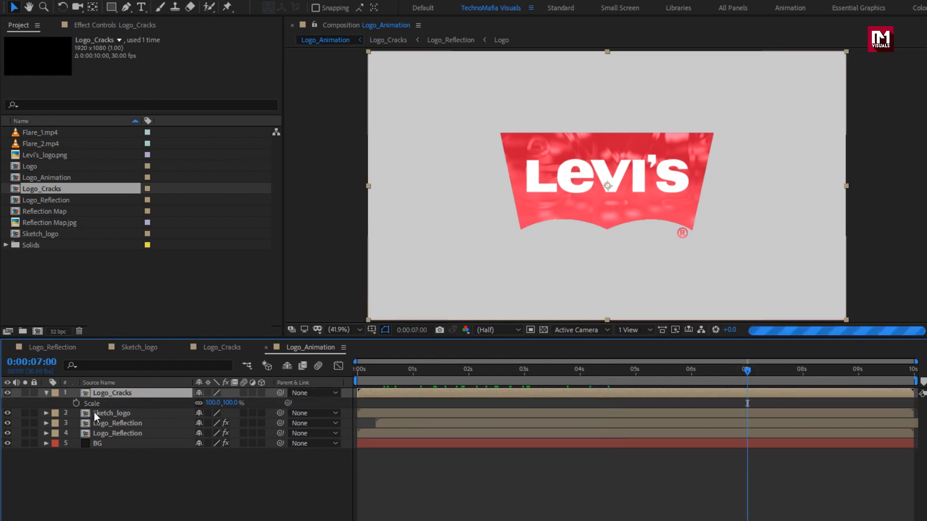
click(76, 403)
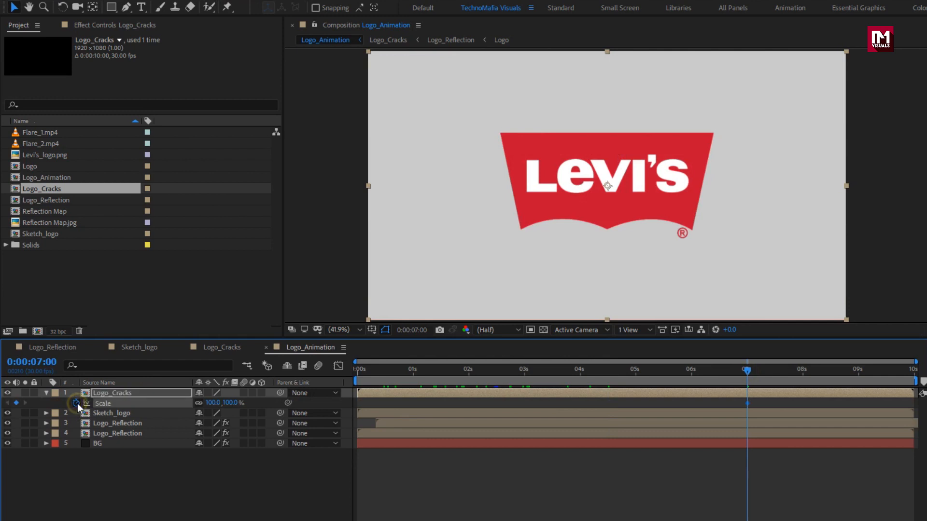
Set the Logo_Cracks layer's scale to 75% at 0:00:08:00
click(802, 374)
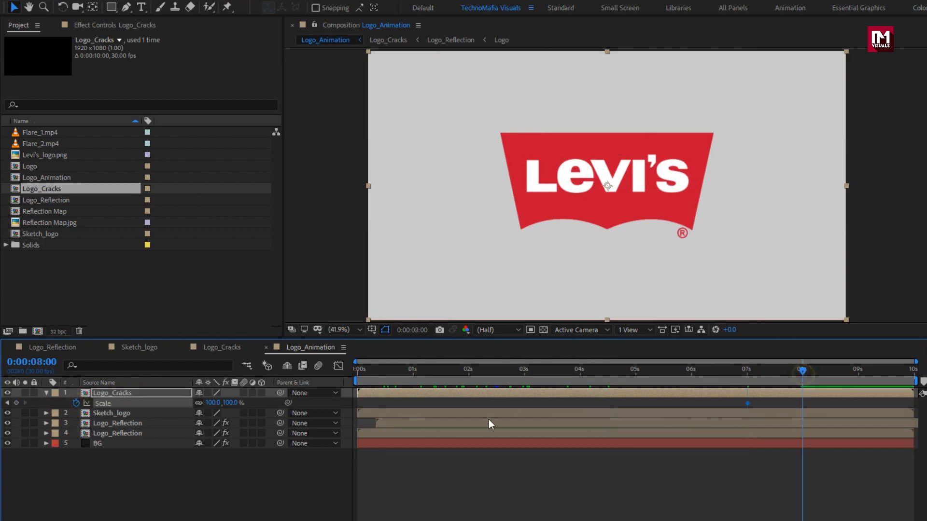
click(228, 403)
text(75)
key(Return)
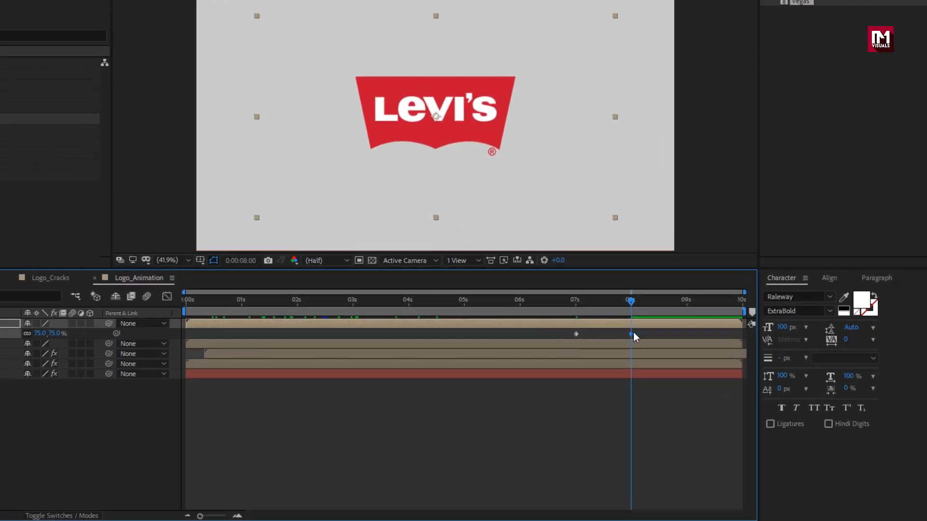
Apply Easy Ease to both Logo_Cracks scale keyframes
click(789, 404)
click(575, 335)
right_click(575, 335)
mouse_move(639, 487)
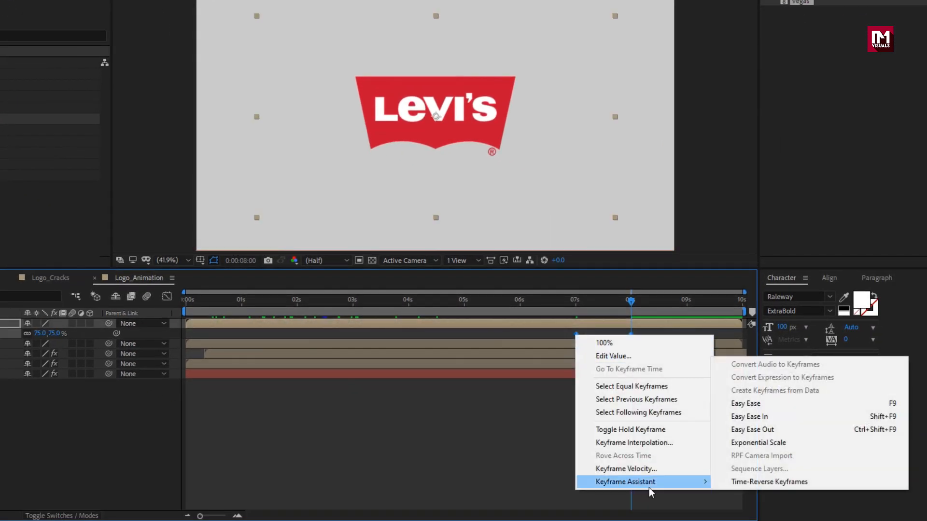
click(734, 413)
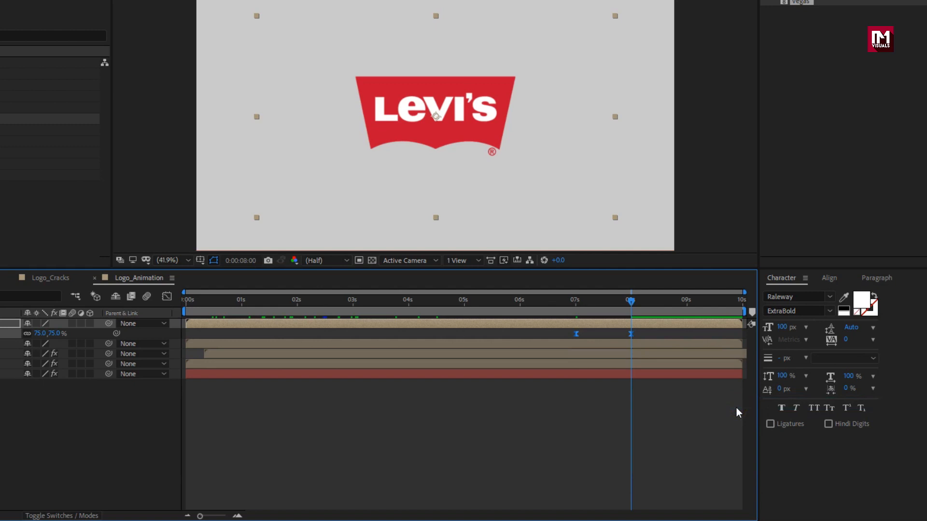
Reshape the Logo_Cracks scale speed graph into a sharp peak midway between the keyframes, then return to the layer view with properties collapsed
click(167, 297)
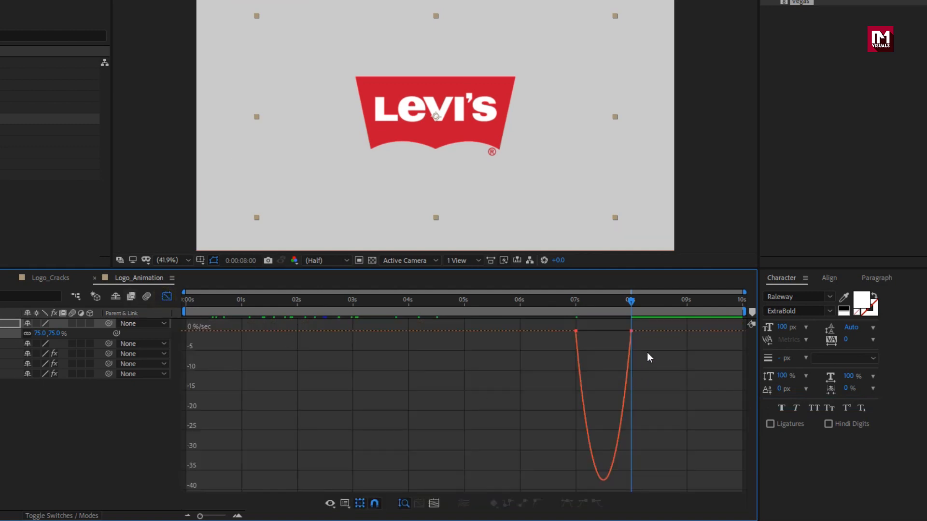
mouse_move(620, 326)
mouse_down()
mouse_move(586, 329)
mouse_move(604, 331)
mouse_up()
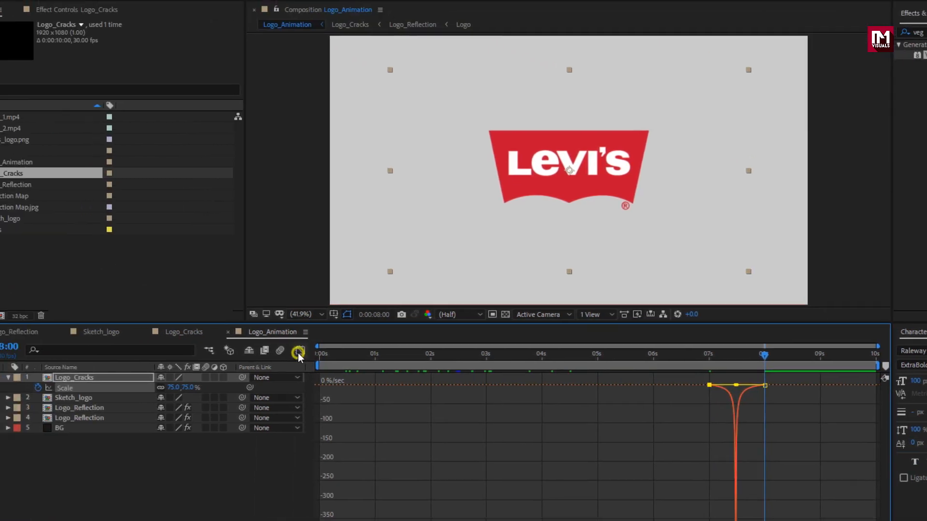
click(298, 353)
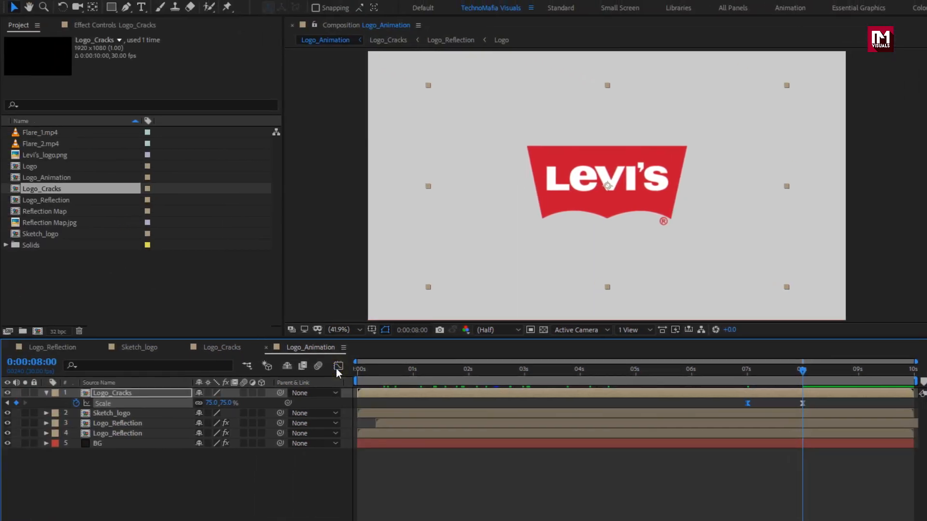
click(47, 393)
Enable Collapse Transformations on Logo_Cracks and make Logo_Cracks, Sketch_logo and both Logo_Reflection layers 3D
click(206, 393)
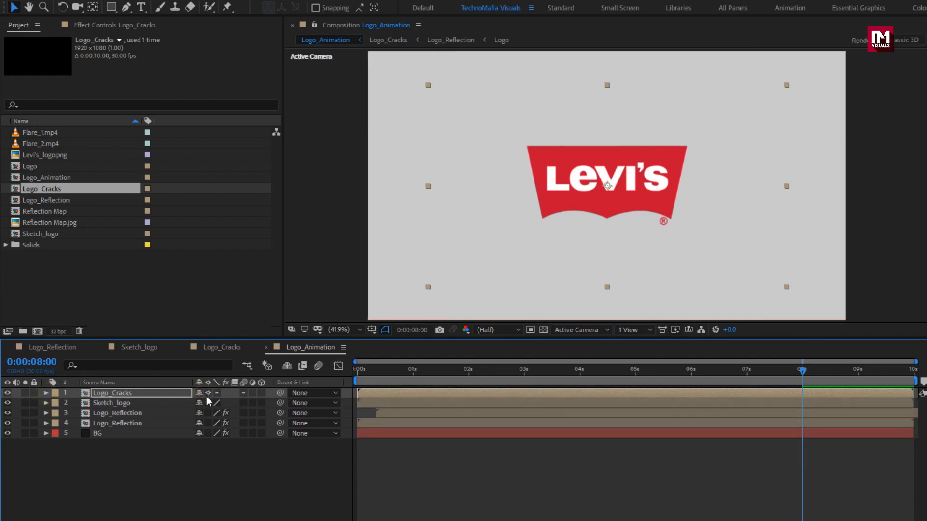
click(157, 424)
click(261, 424)
drag(261, 424, 261, 392)
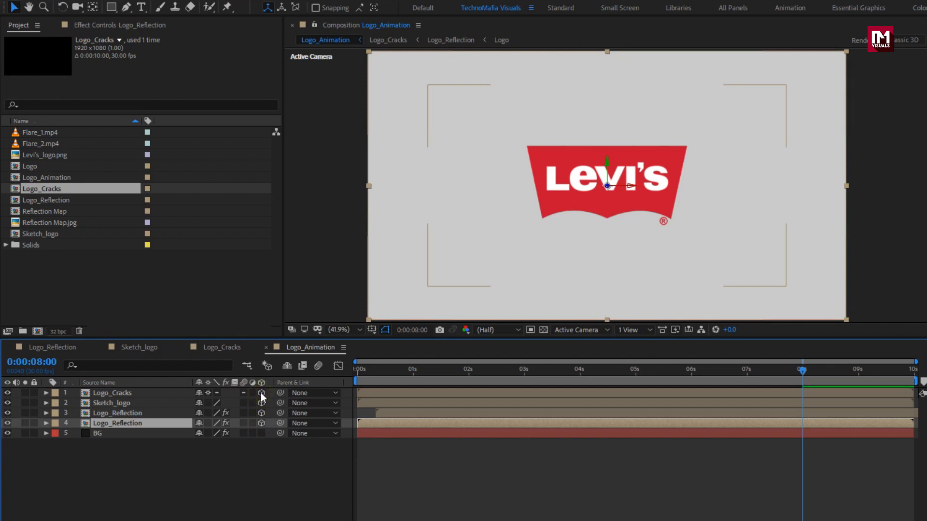
Create a two-node camera with the 50mm preset in Logo_Animation
click(167, 471)
right_click(161, 466)
mouse_move(221, 337)
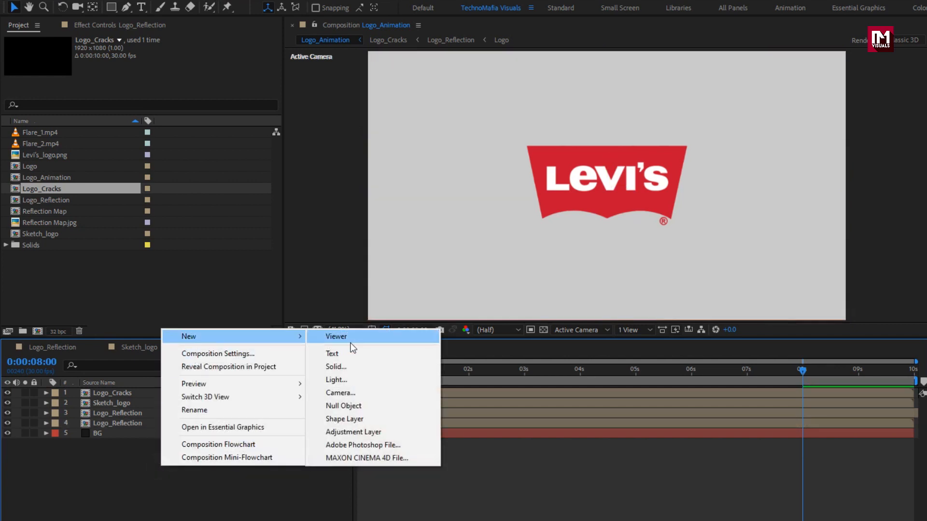
click(358, 393)
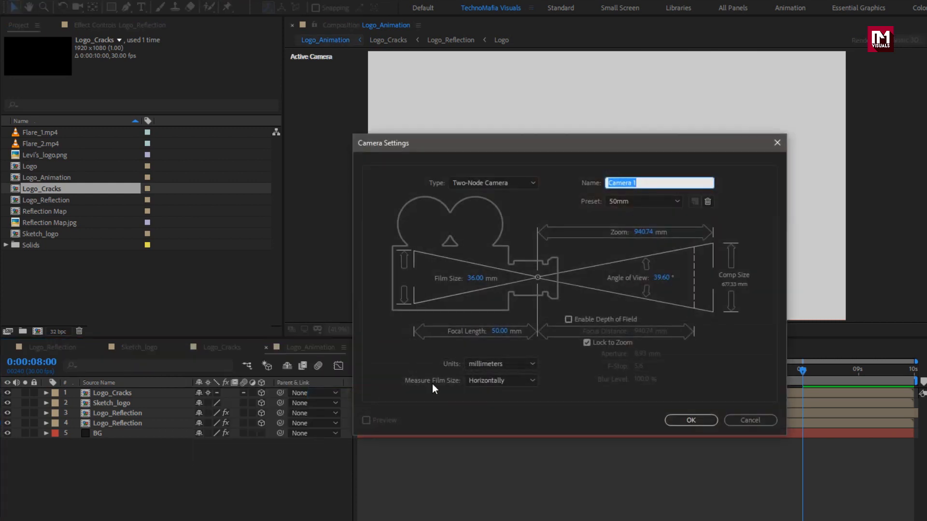
click(680, 420)
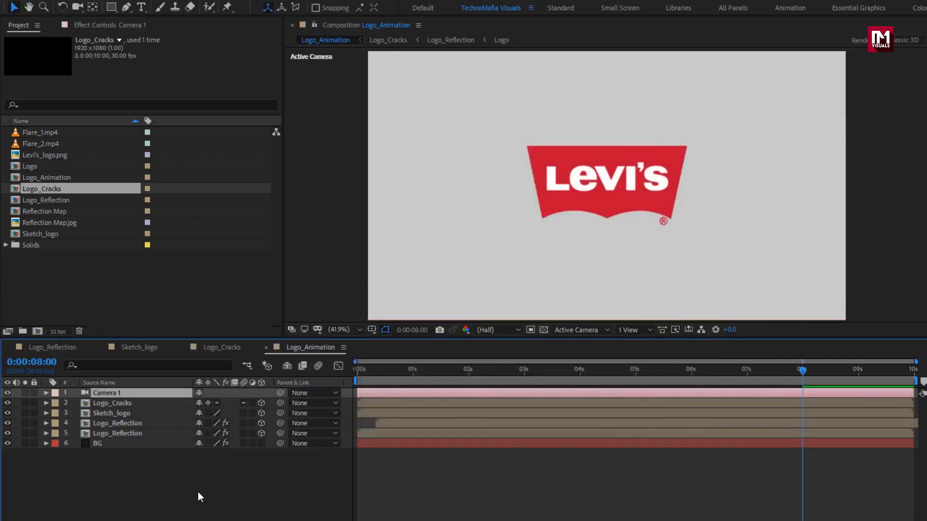
Add two null objects to Logo_Animation and make both of them 3D layers
right_click(193, 488)
mouse_move(225, 361)
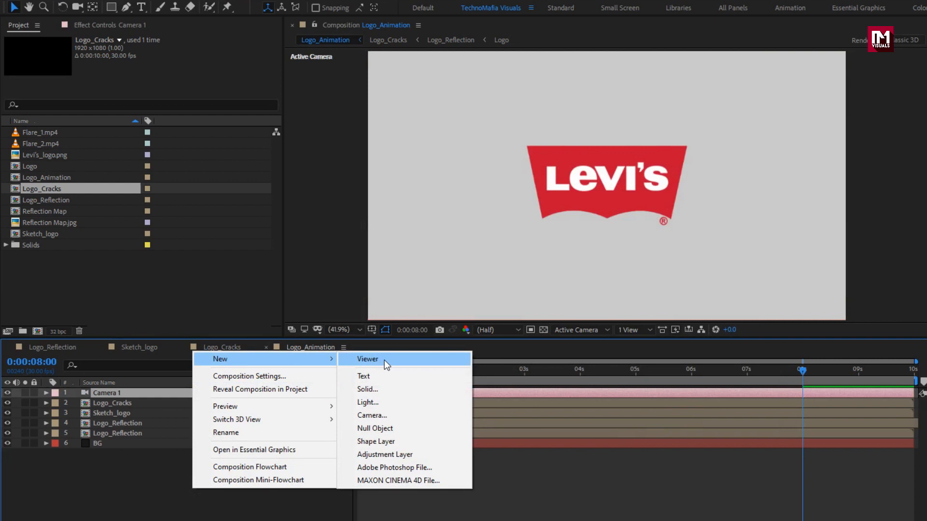
click(376, 428)
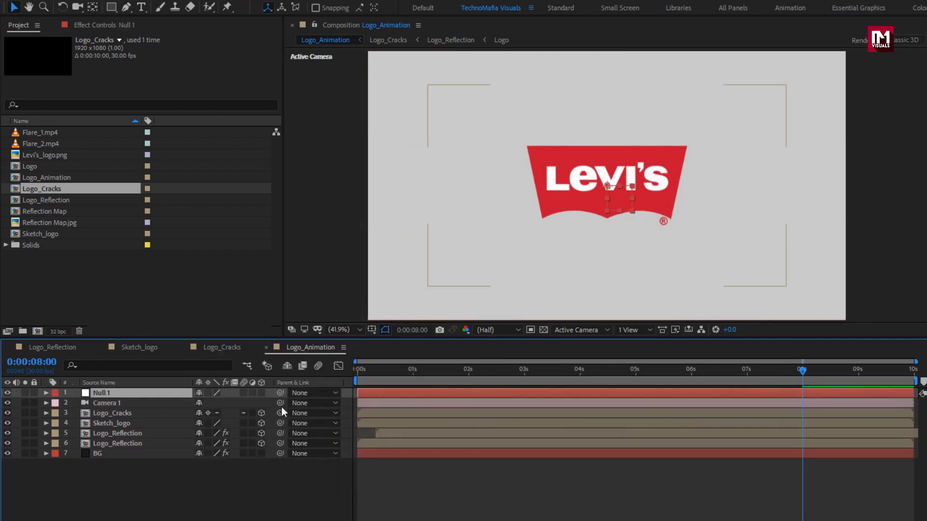
right_click(218, 495)
mouse_move(264, 364)
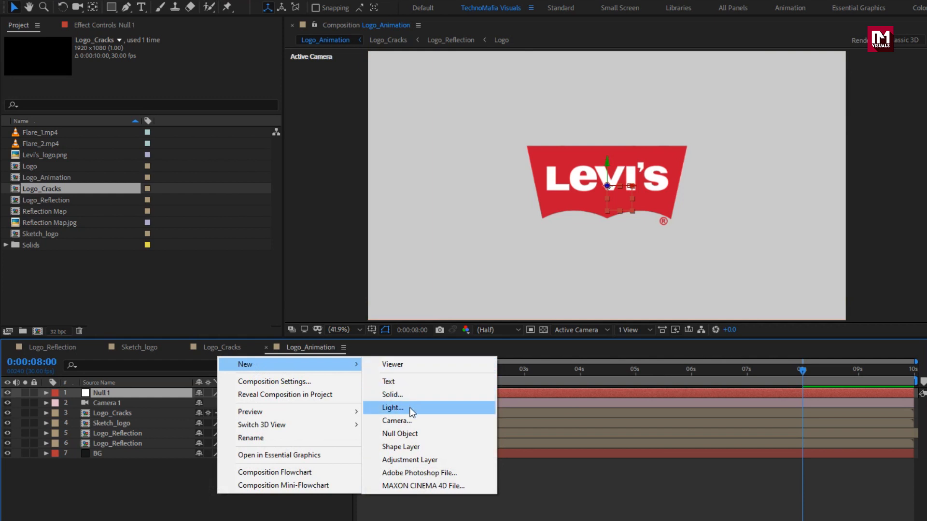
click(407, 433)
click(262, 392)
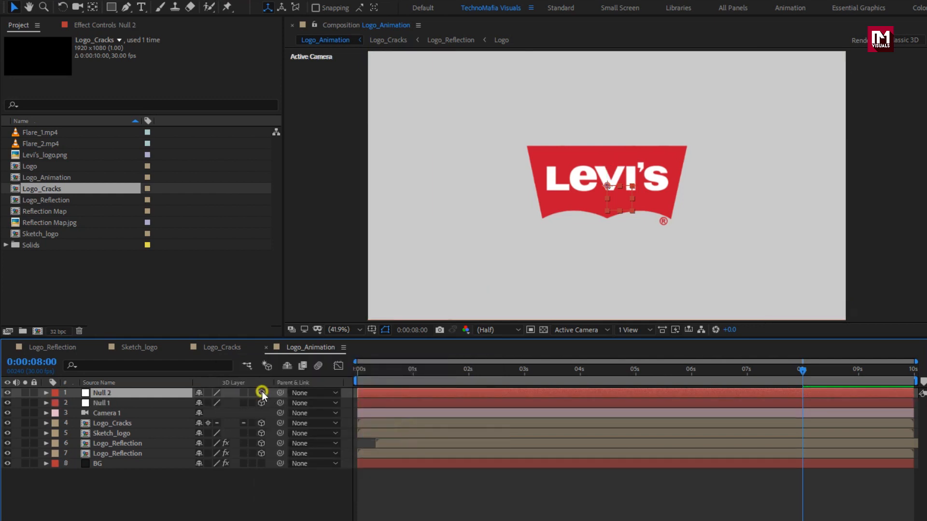
Parent Camera 1 to Null 1, and parent Null 1 to Null 2
click(124, 415)
click(309, 413)
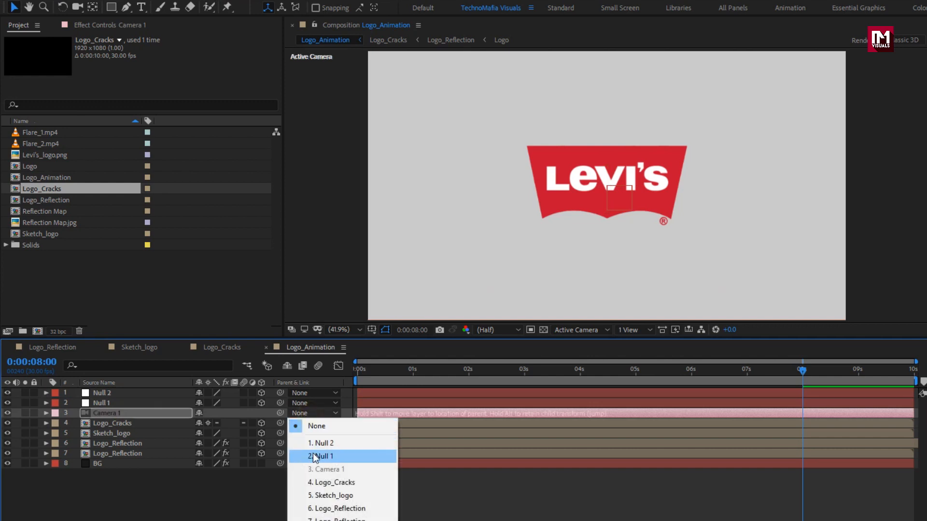
click(313, 454)
click(122, 405)
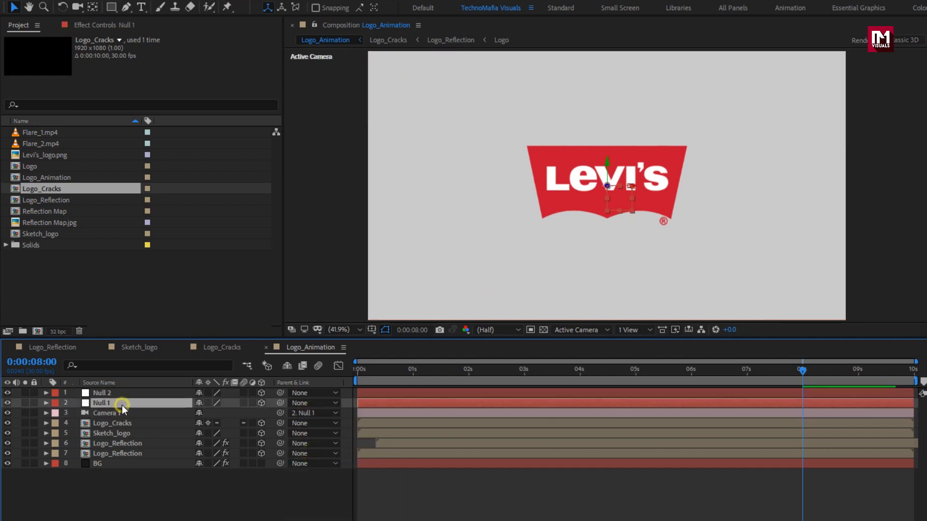
click(300, 403)
click(311, 433)
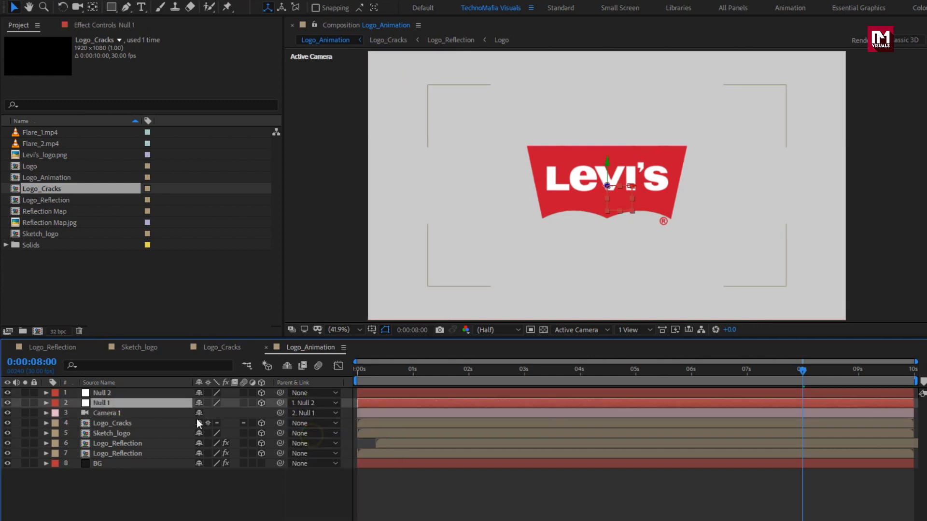
Add keyframes to Null 2's X, Y and Z Rotation at 7 seconds, all at 0°
click(106, 394)
key(r)
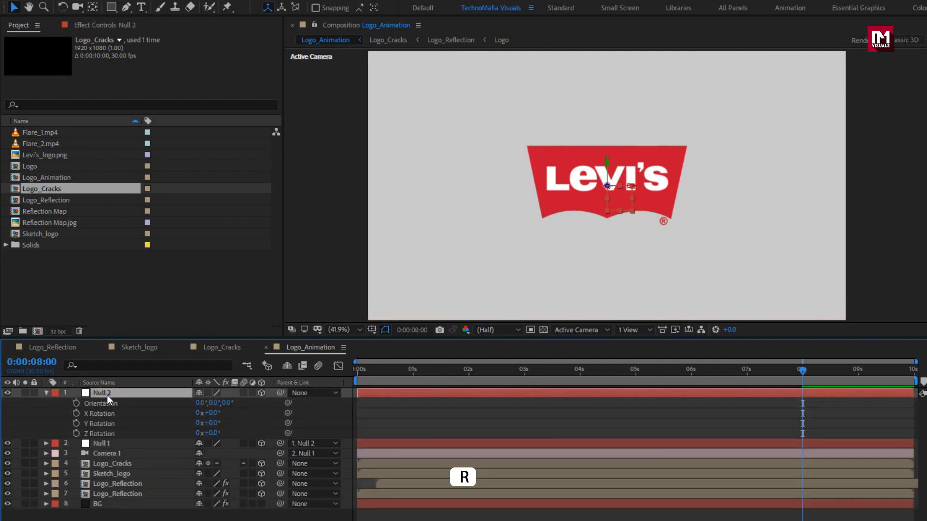
click(746, 377)
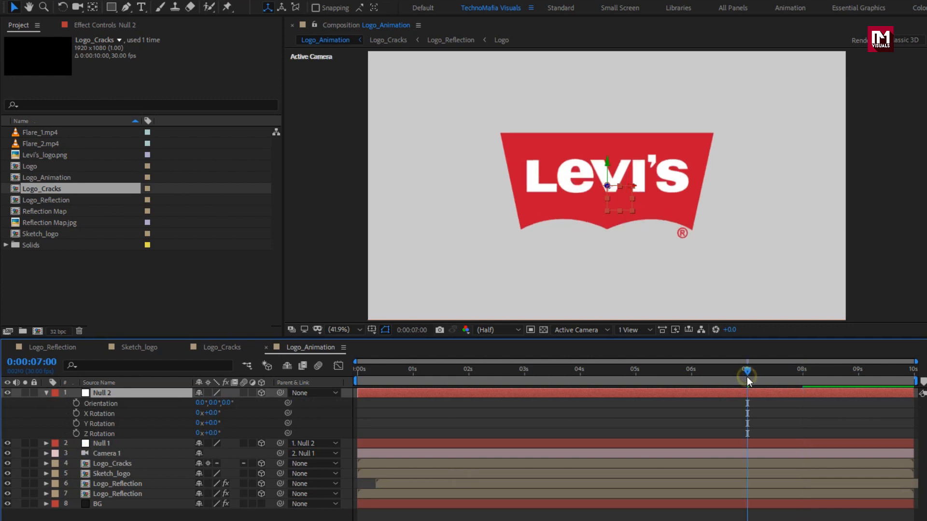
click(76, 433)
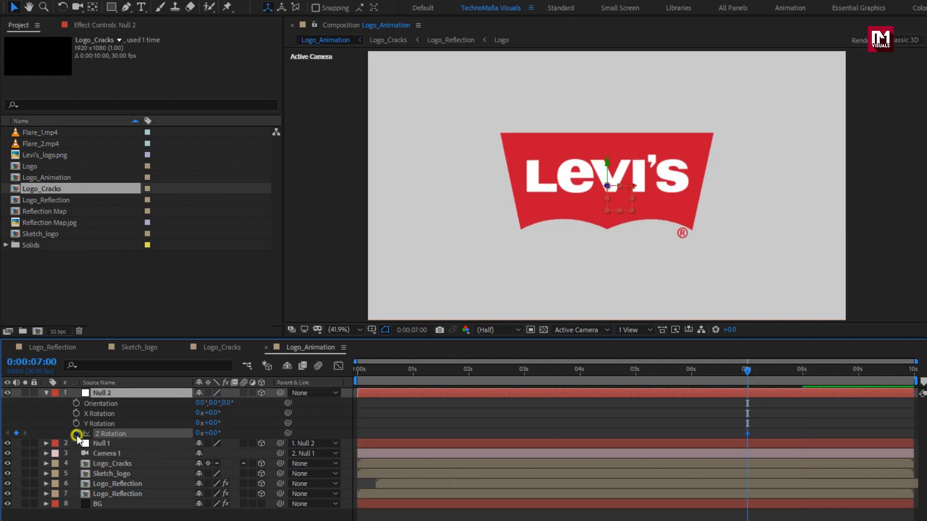
click(76, 424)
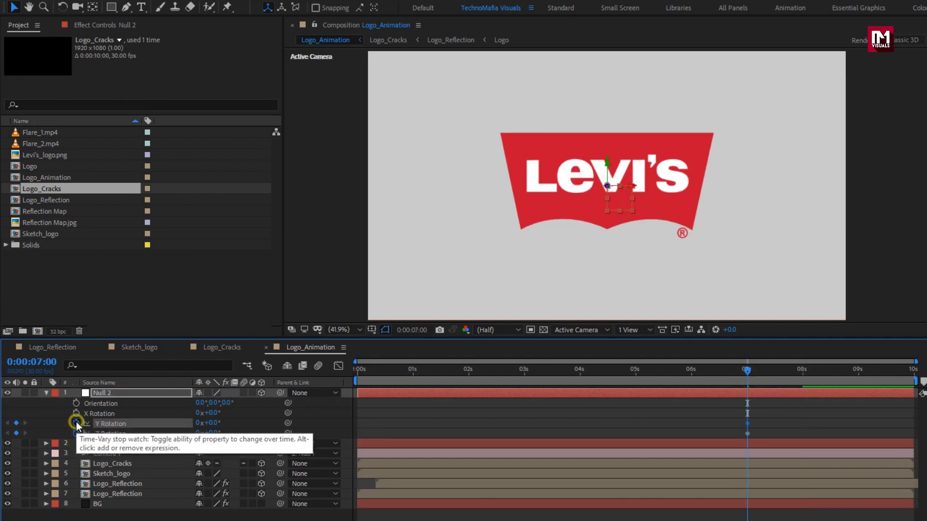
click(75, 413)
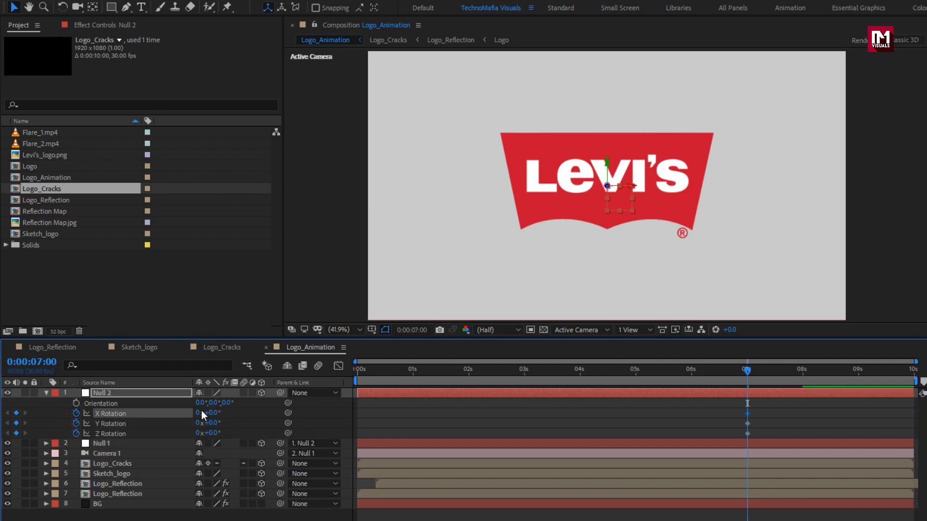
At 2 seconds, set Null 2's Z Rotation to -10°, Y Rotation to 30° and X Rotation to 50°
click(469, 376)
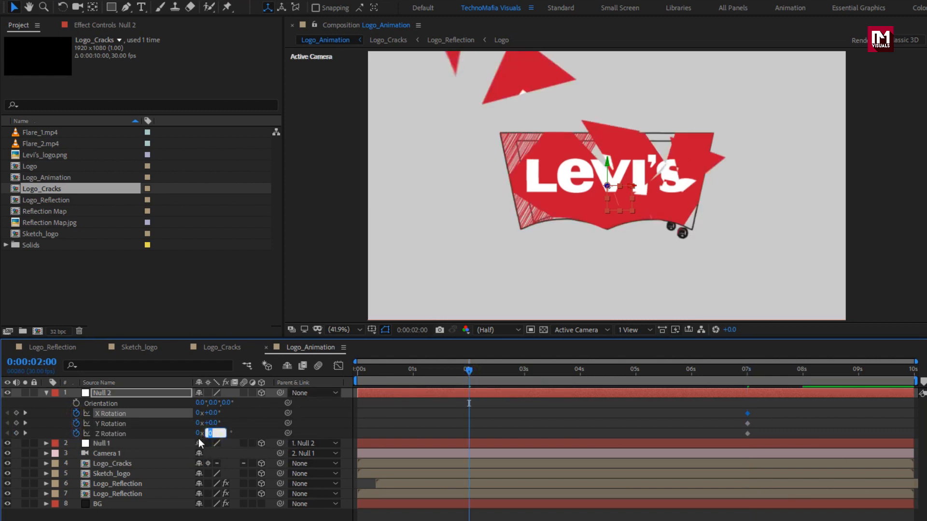
key(Return)
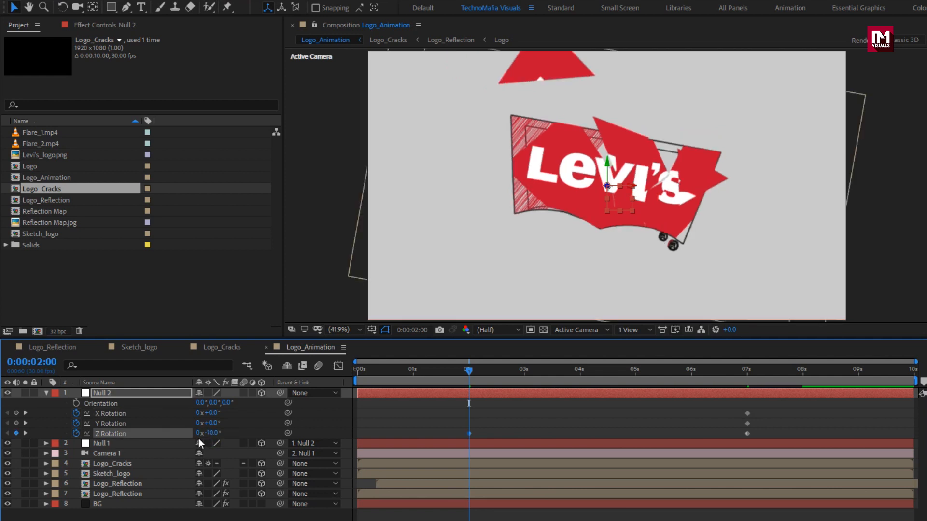
click(213, 424)
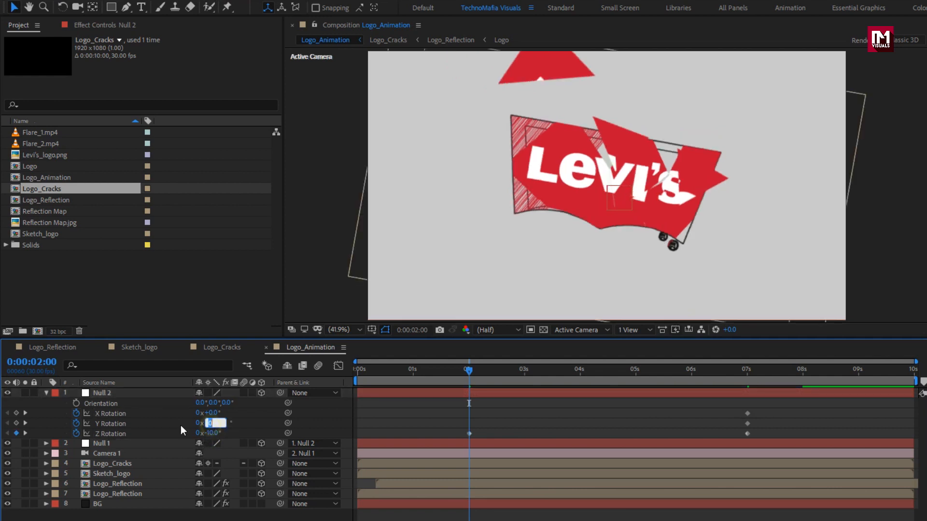
text(30)
key(Return)
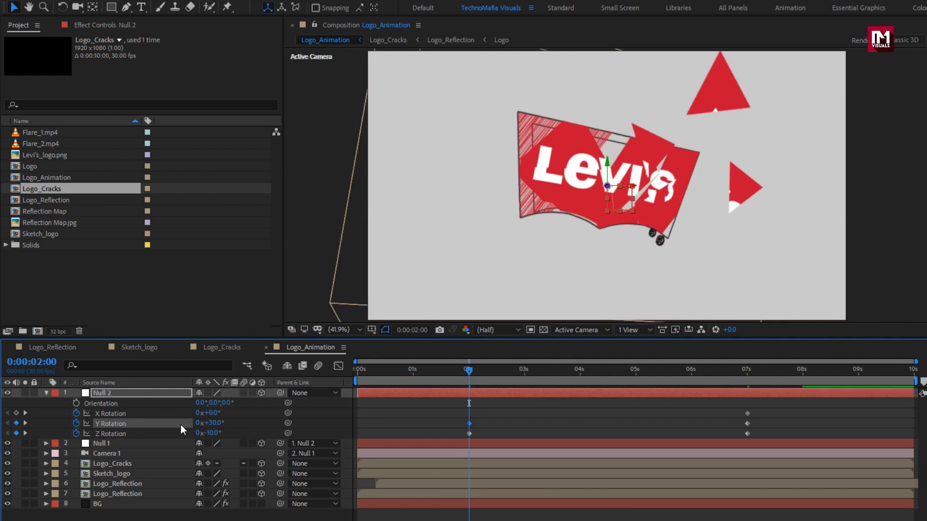
click(210, 414)
text(50)
key(Return)
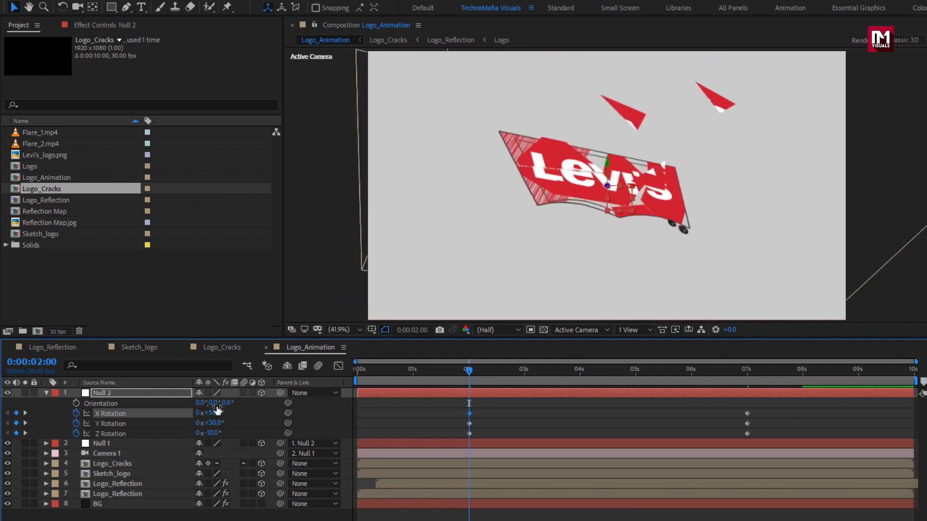
Set Null 2's Y Rotation to -20° at 0 seconds and scrub through the opening two seconds of camera motion
drag(468, 372, 709, 373)
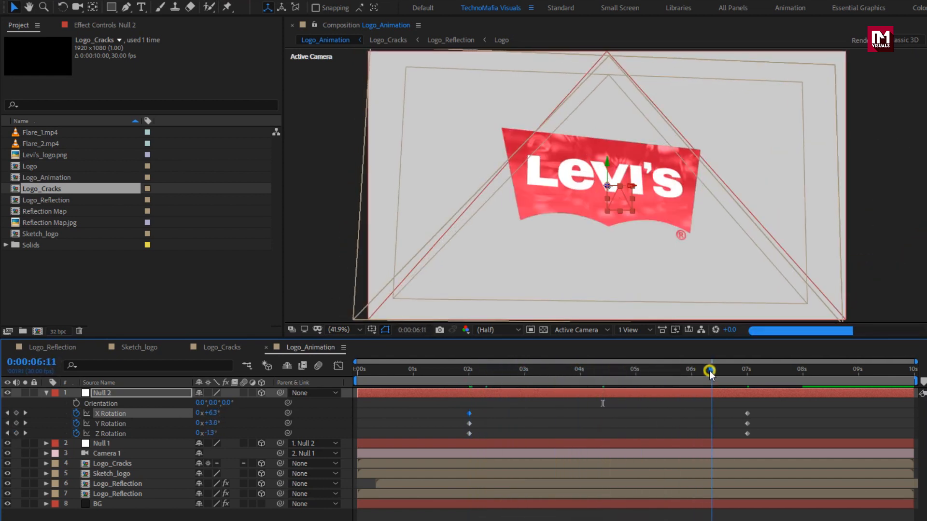
drag(702, 376, 349, 386)
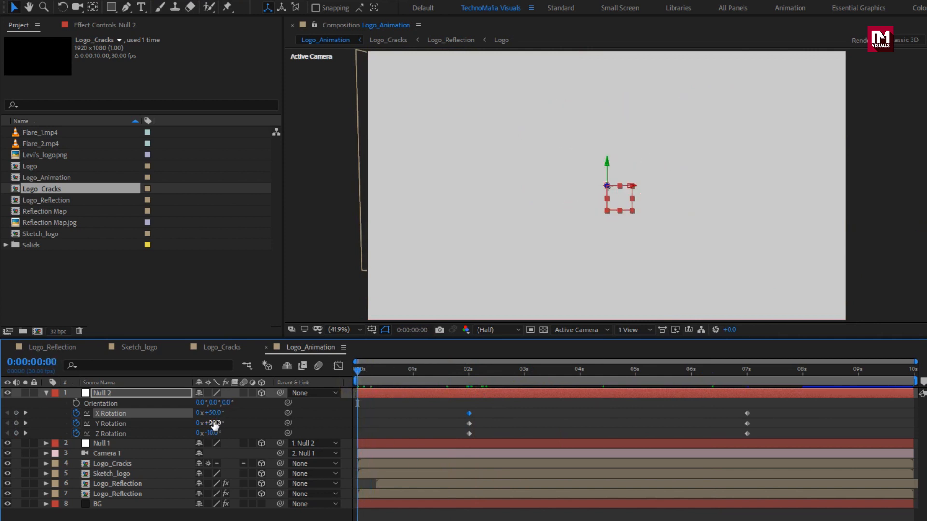
text(-20)
key(Return)
click(374, 369)
drag(374, 370, 467, 368)
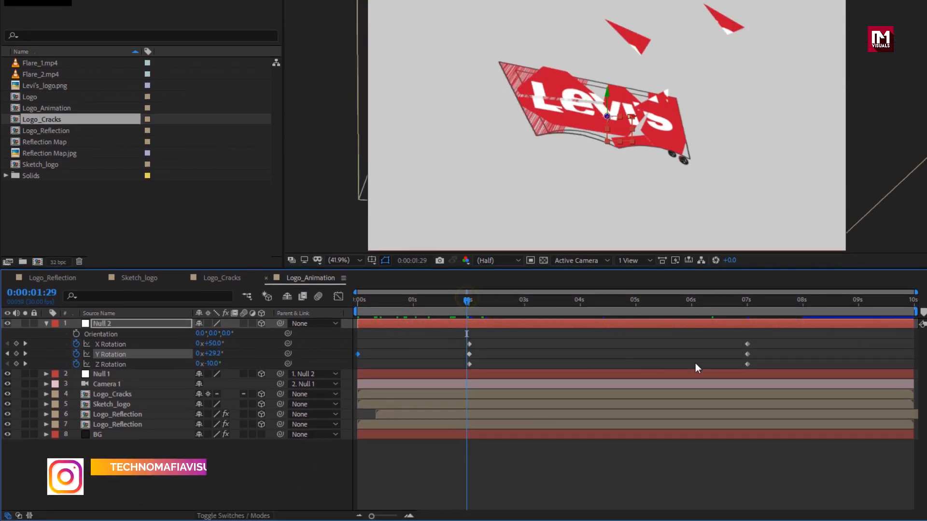
Apply Easy Ease to all of Null 2's rotation keyframes
drag(766, 340, 354, 374)
right_click(357, 356)
mouse_move(482, 502)
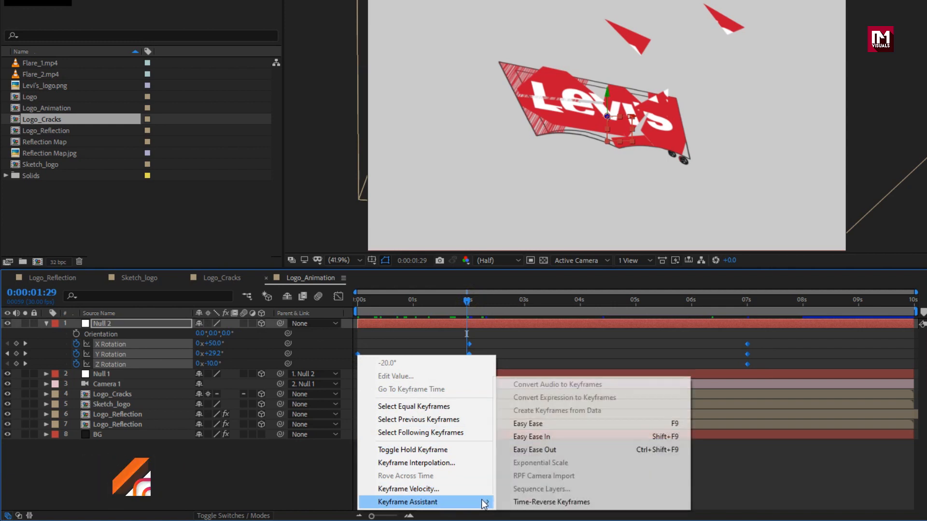
click(530, 425)
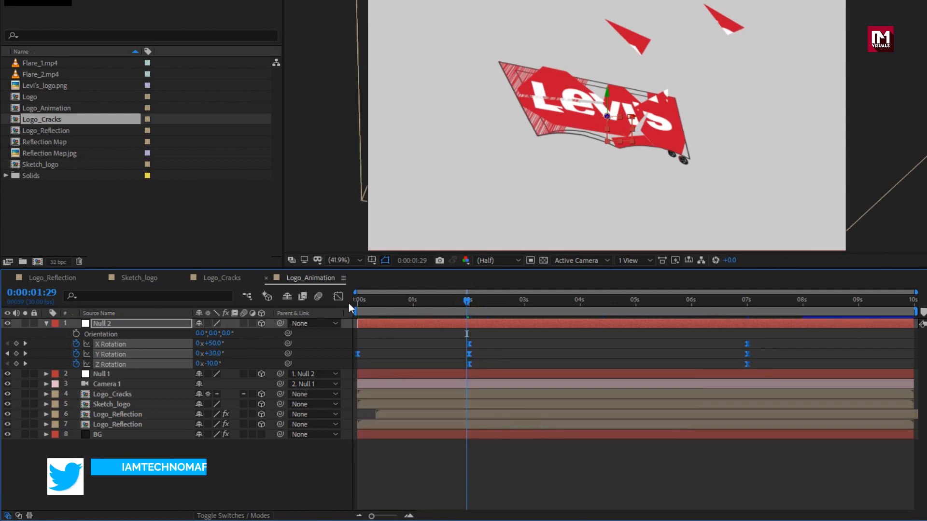
Reshape Null 2's rotation speed curves to peak sharply near 1 second and near 4 seconds, then return to the layer view with properties collapsed
click(338, 296)
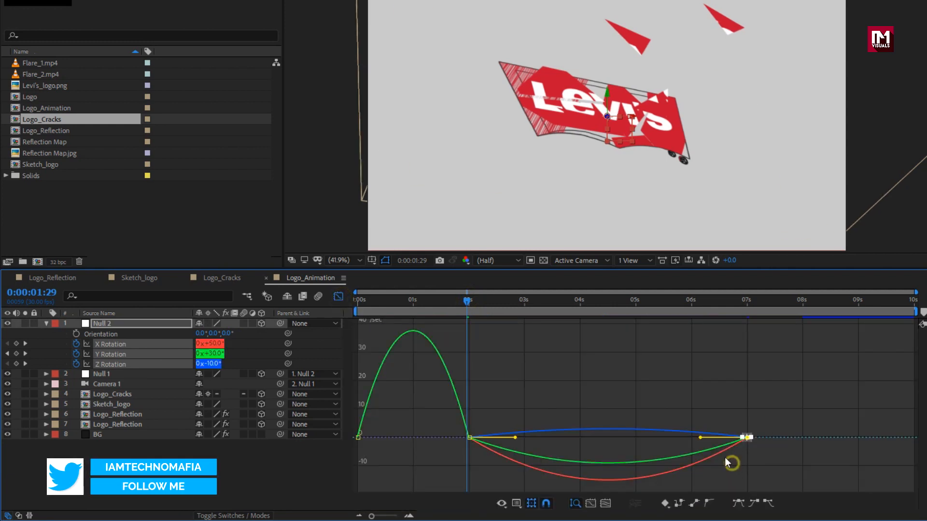
drag(700, 437, 644, 437)
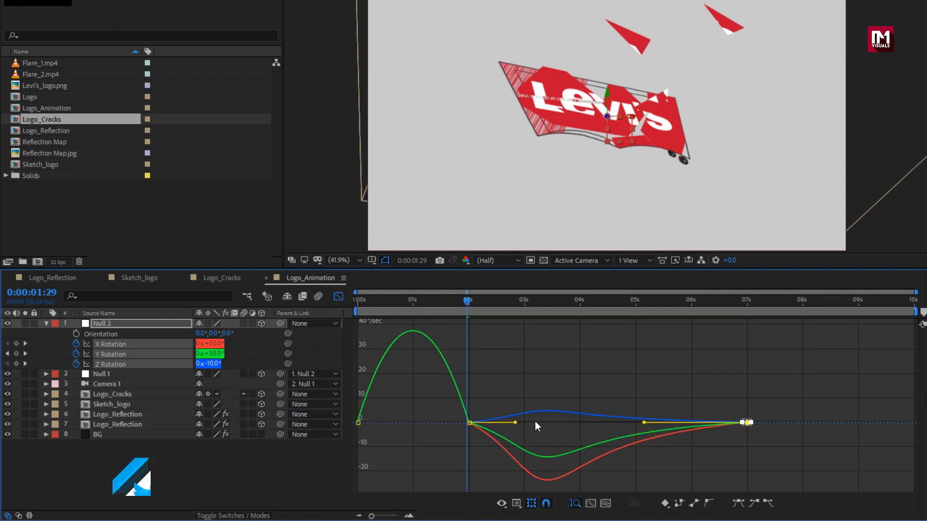
drag(531, 399, 450, 435)
drag(516, 424, 545, 423)
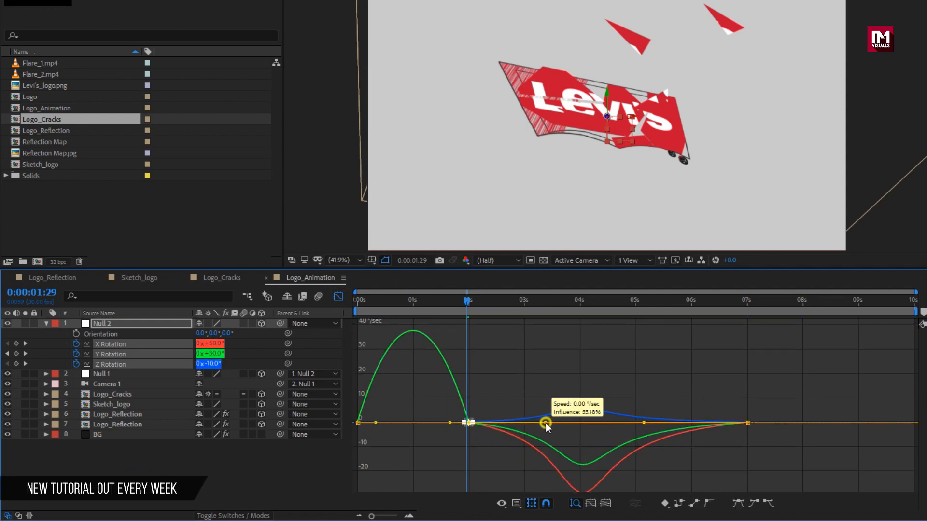
drag(450, 415, 395, 436)
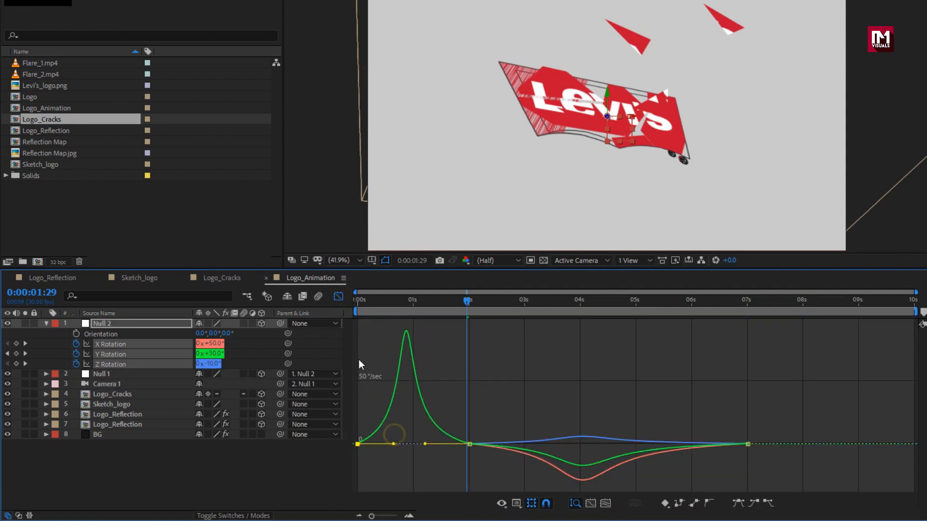
click(339, 298)
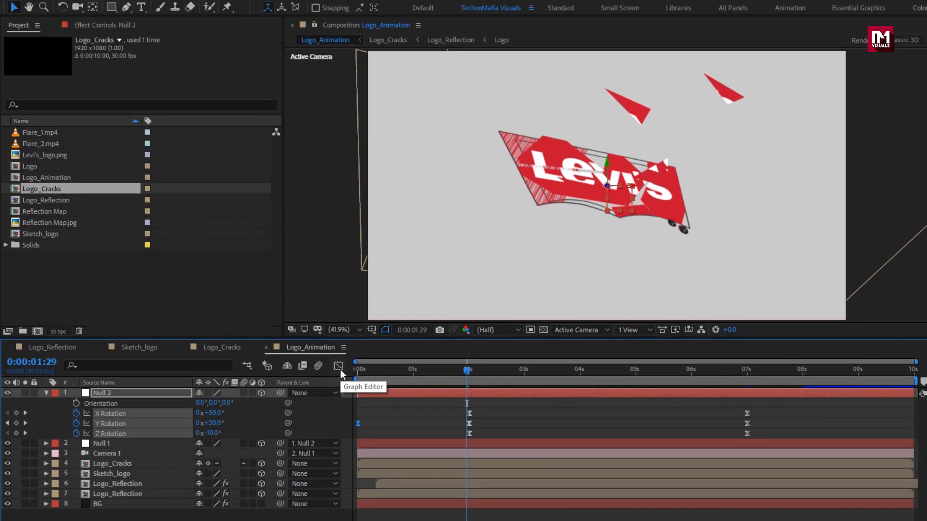
click(142, 394)
click(47, 393)
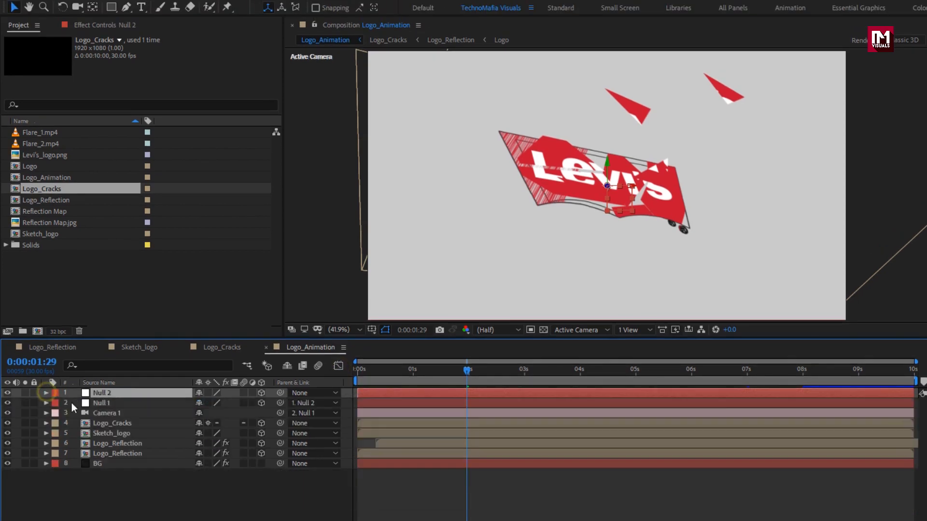
Add a Position keyframe to Null 1 at 7 seconds with the value 0, 0, 0
click(100, 405)
key(p)
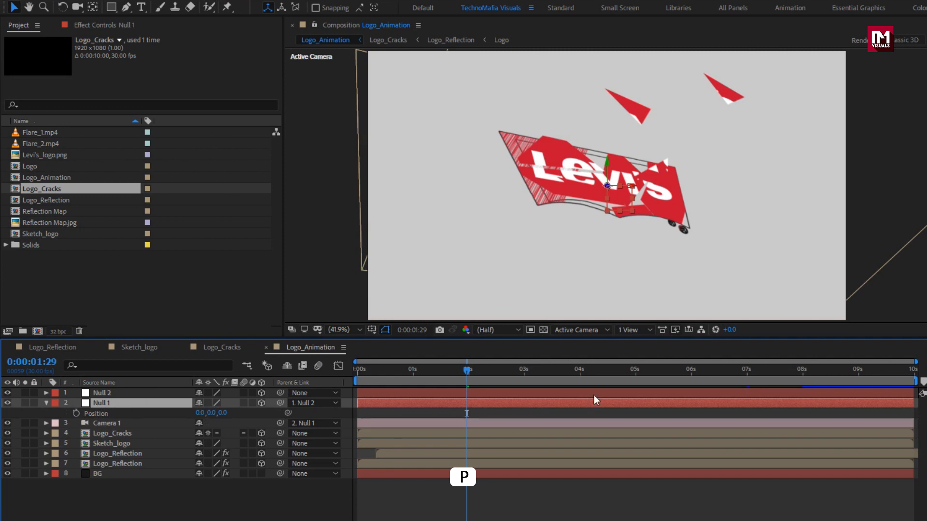
click(746, 372)
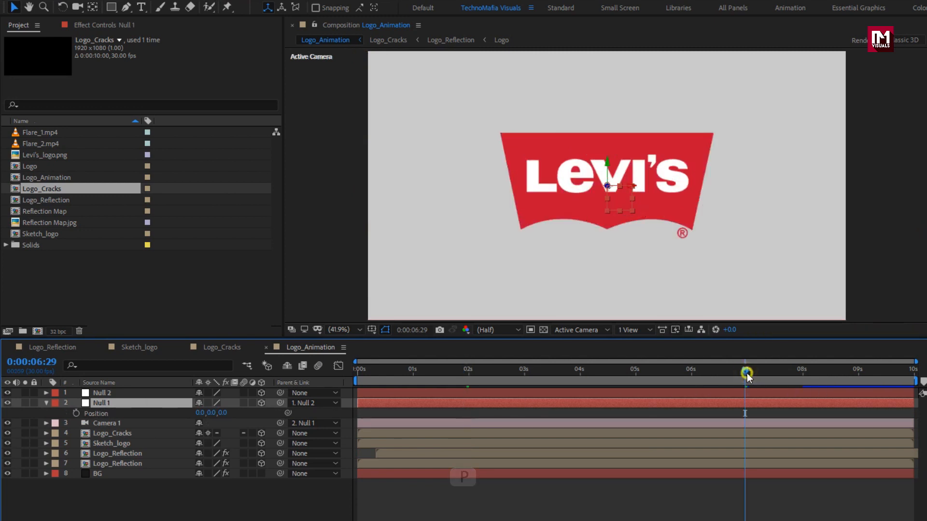
click(75, 413)
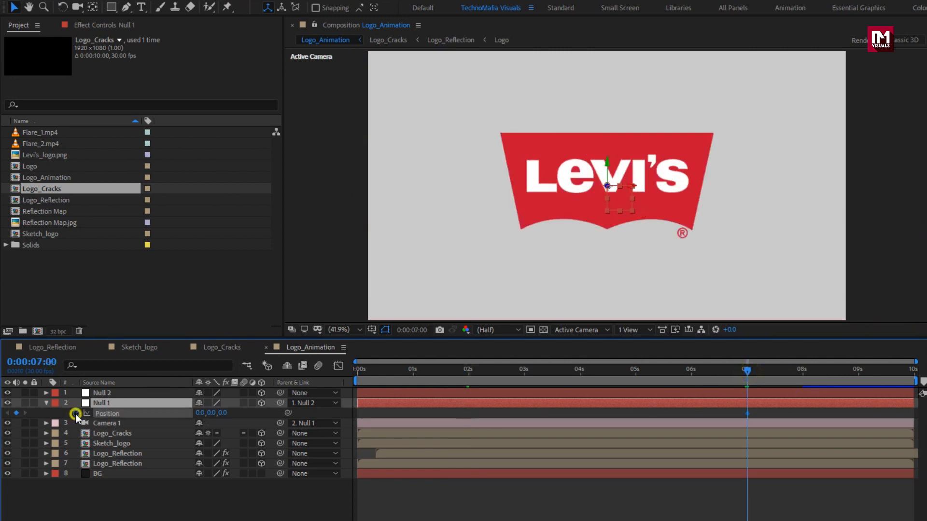
At 2 seconds, move Null 1 closer to the logo with Position at about -64, -23, 1333
click(467, 373)
drag(221, 418, 806, 424)
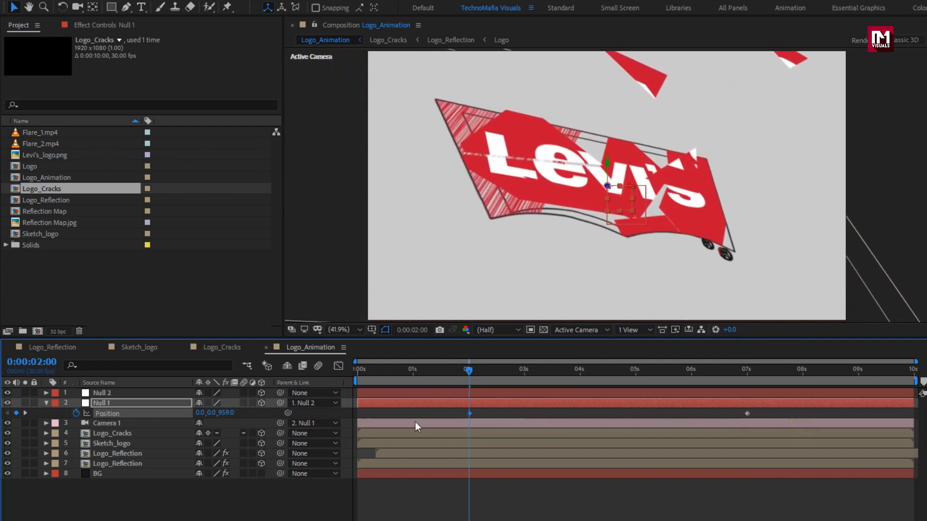
drag(227, 419, 442, 411)
drag(212, 418, 159, 418)
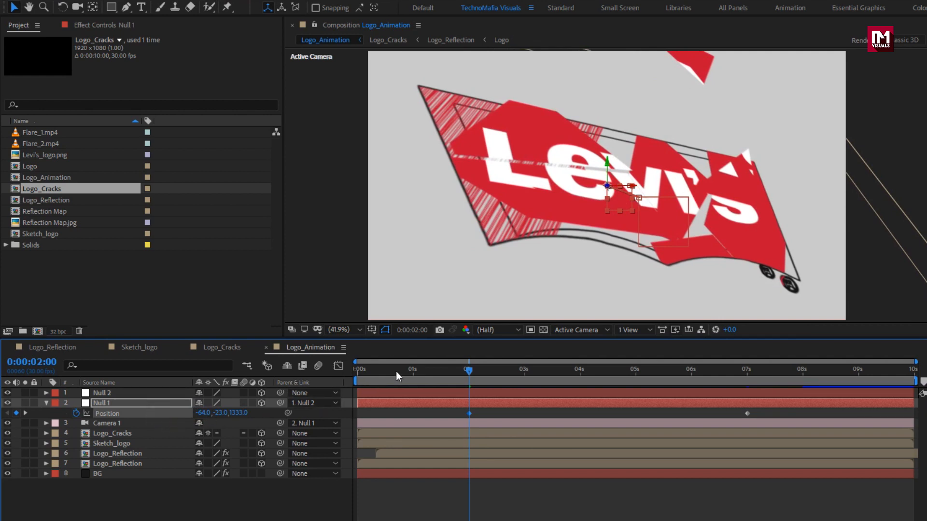
At 0 seconds, offset Null 1's Position to about -484 in X and 1023 in Z, with the composition view zoomed out to 25%
drag(466, 370, 354, 380)
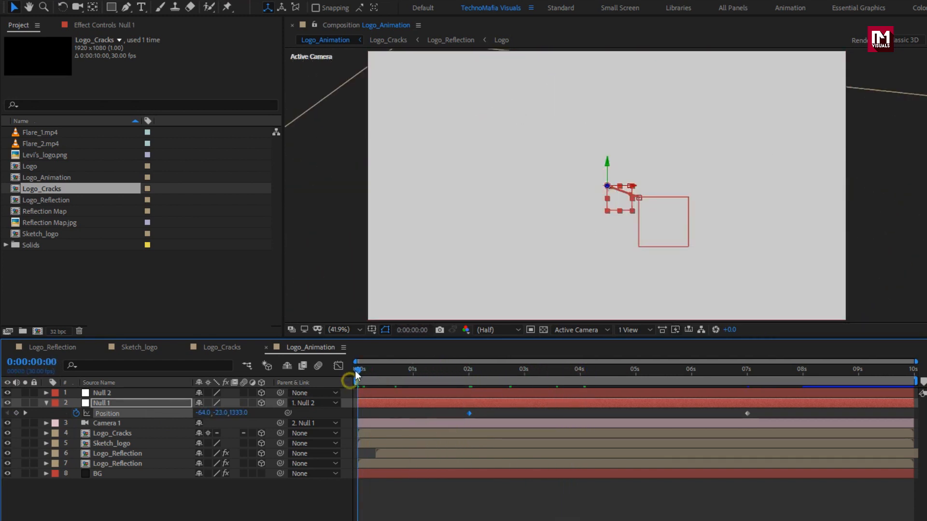
key(comma)
key(comma)
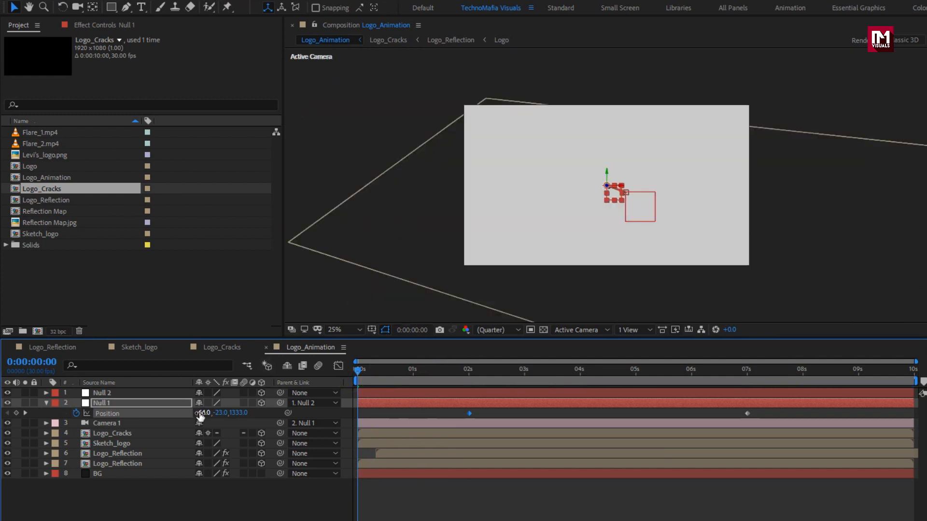
drag(205, 414, 3, 416)
drag(200, 415, 159, 413)
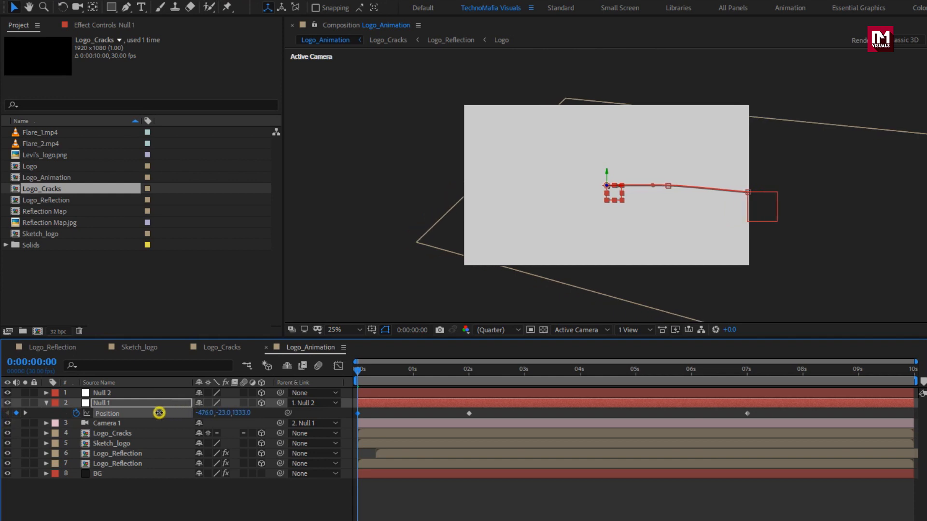
drag(244, 413, 64, 418)
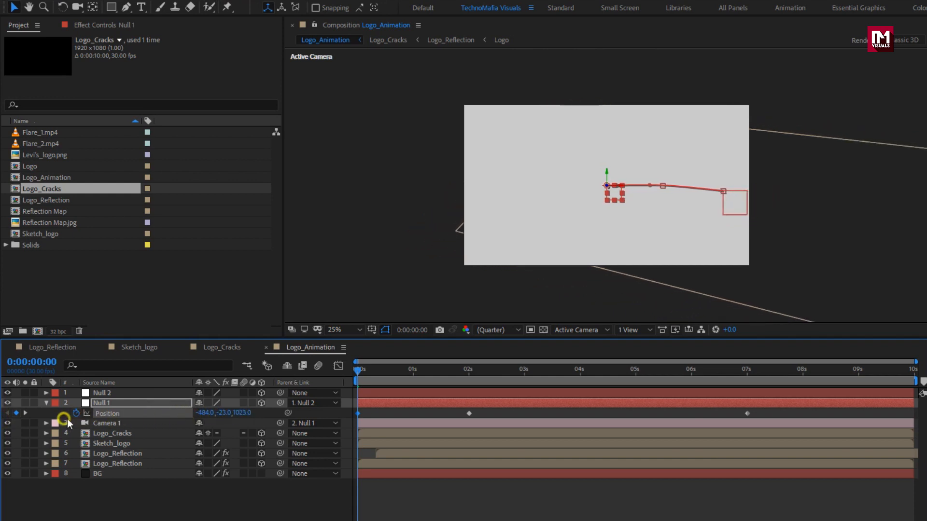
Refine Null 1's starting Position at 0 seconds to about -593 in X and 0 in Y
mouse_move(357, 370)
mouse_down()
mouse_move(476, 372)
mouse_move(360, 370)
mouse_up()
click(338, 366)
drag(203, 414, 123, 416)
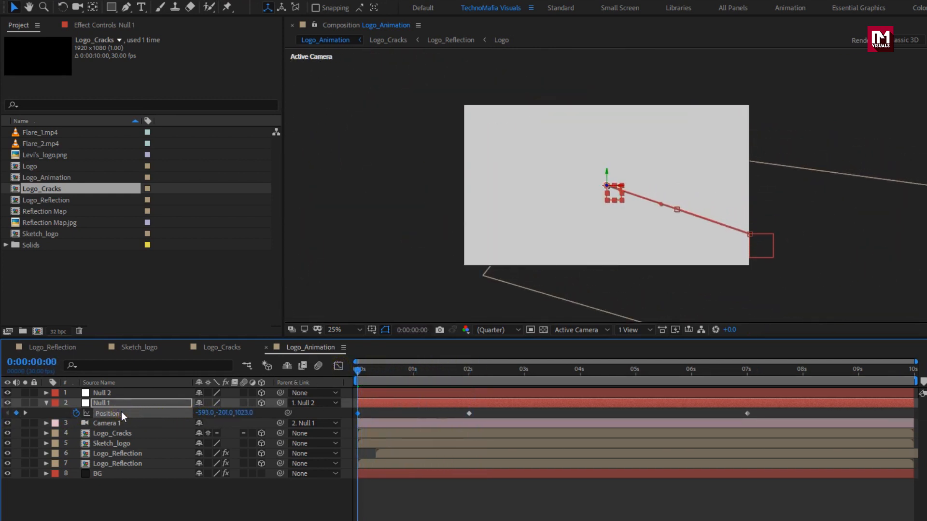
mouse_move(361, 379)
mouse_down()
mouse_move(434, 369)
mouse_move(350, 374)
mouse_up()
text(0)
key(Return)
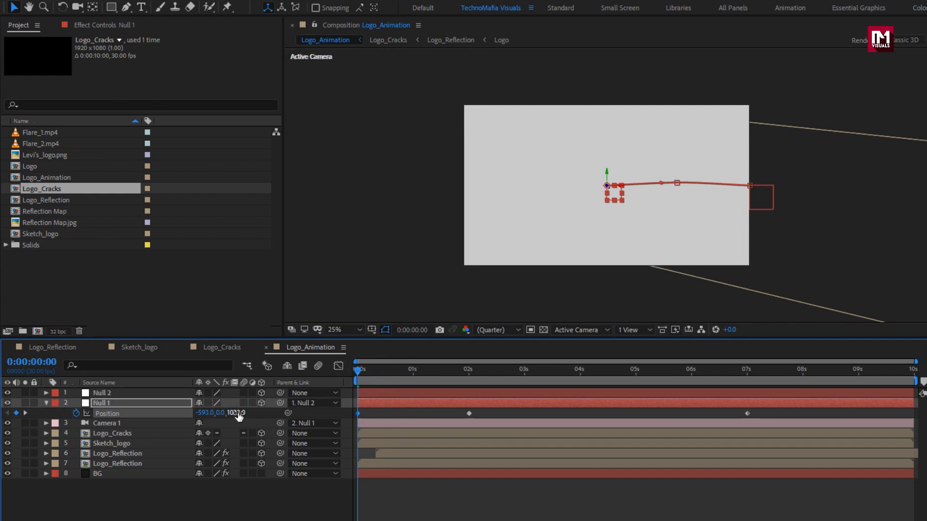
At 0 seconds, shift Null 1's Position to about 190, 0, 1031 and scrub through the opening camera move
click(238, 413)
text(0)
key(Return)
drag(361, 369, 540, 372)
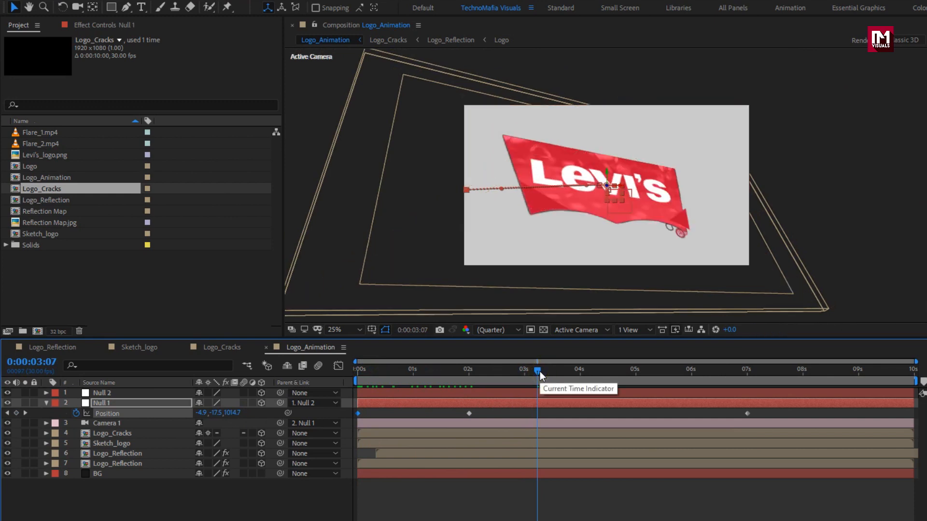
key(Home)
drag(232, 413, 497, 389)
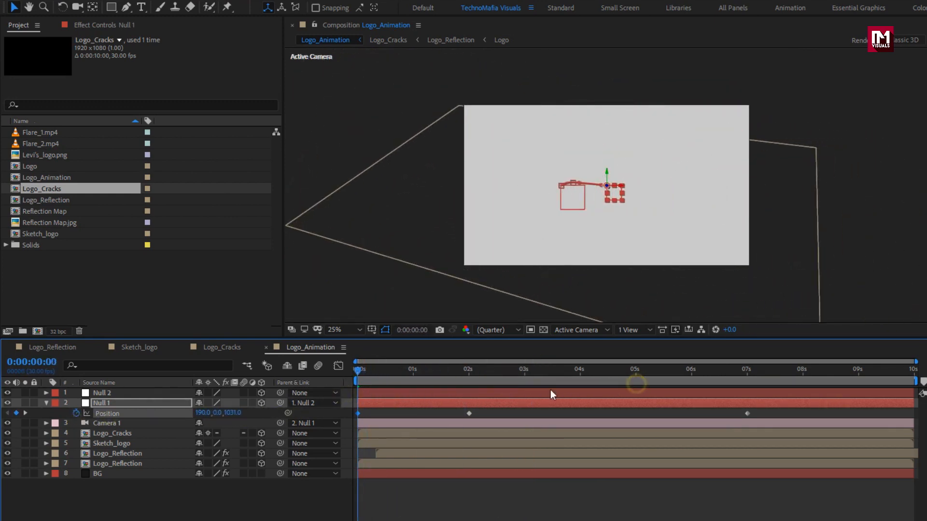
drag(358, 369, 548, 368)
Offset Null 1's starting Position at 0 seconds to about 199 in Y and scrub through the move
click(358, 374)
mouse_move(358, 374)
mouse_down()
mouse_move(582, 375)
mouse_move(343, 372)
mouse_up()
drag(217, 413, 145, 414)
click(357, 372)
drag(357, 374, 516, 371)
Apply Easy Ease to all three of Null 1's Position keyframes
drag(764, 358, 354, 378)
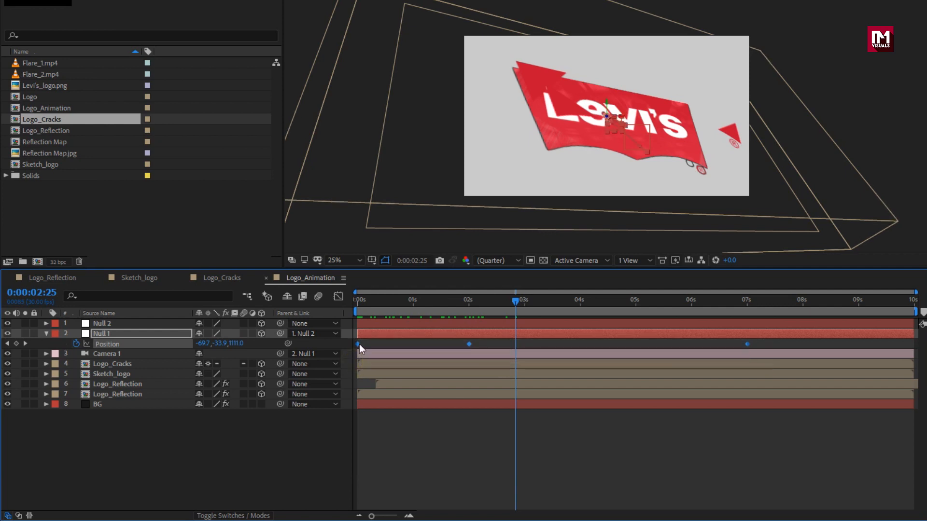
right_click(358, 343)
mouse_move(467, 490)
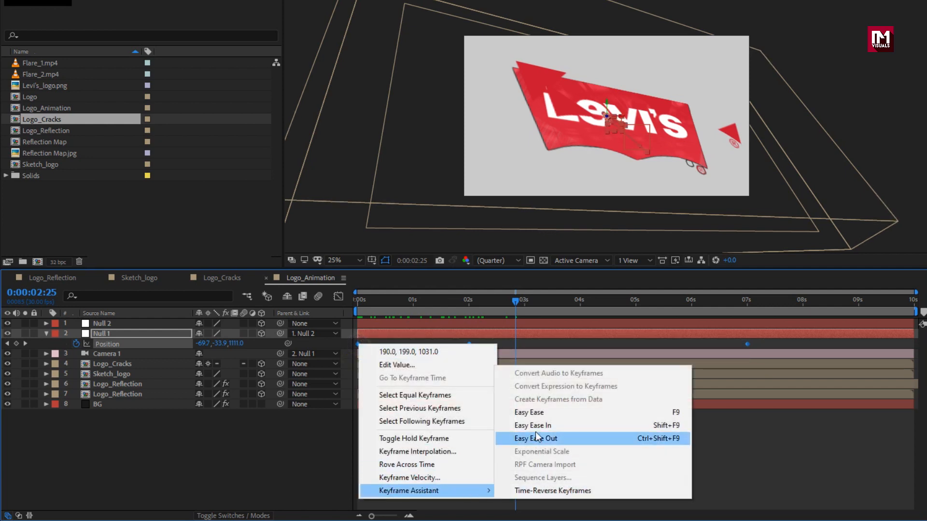
click(532, 412)
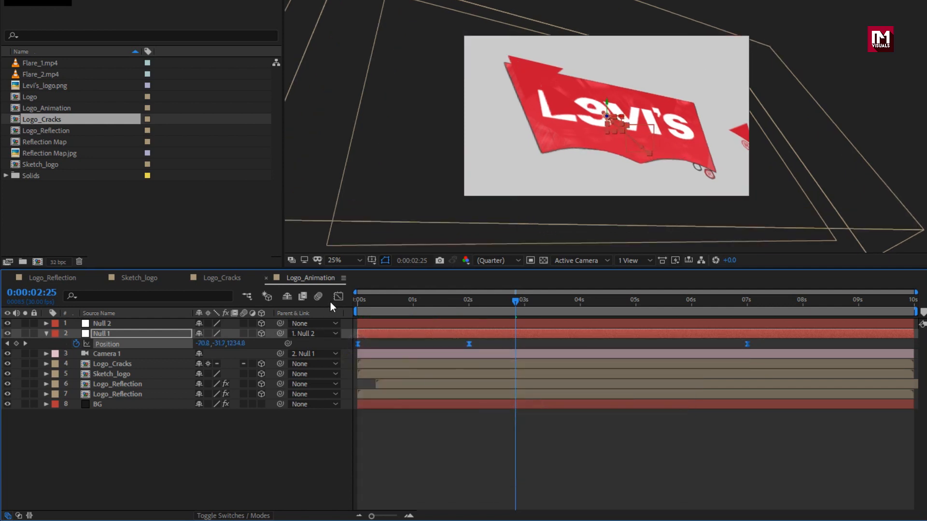
In the speed graph, lengthen the incoming ease of Null 1's Position keyframes at 7 and 2 seconds so each move slows gradually
click(337, 297)
drag(767, 467, 624, 480)
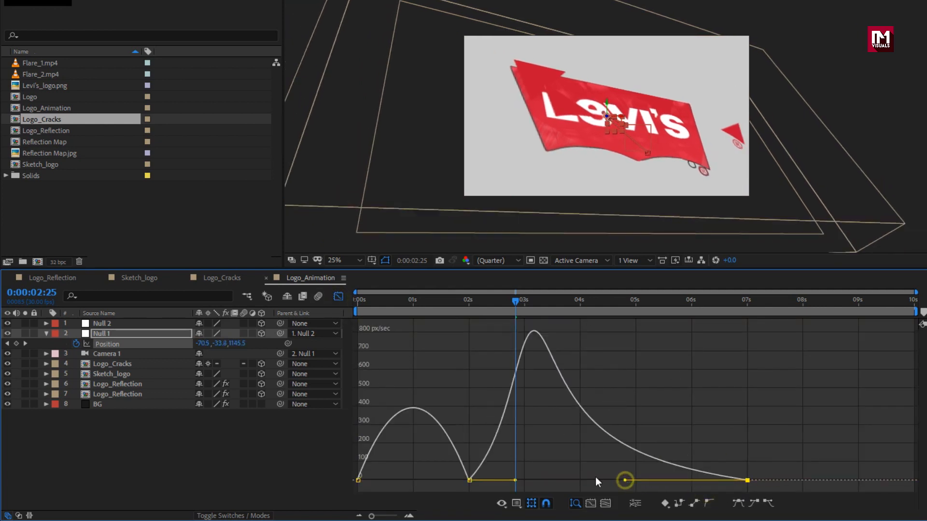
click(468, 480)
drag(450, 480, 411, 480)
drag(363, 305, 676, 304)
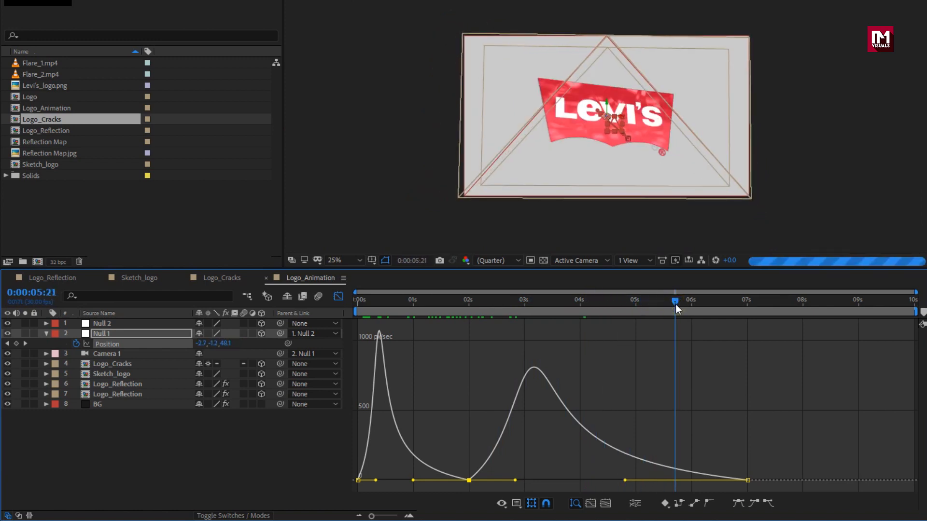
click(338, 297)
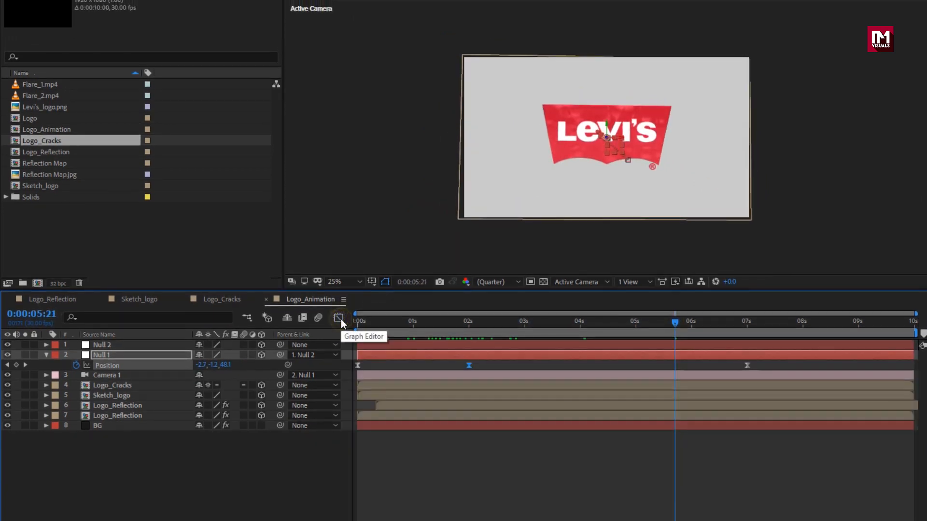
click(201, 459)
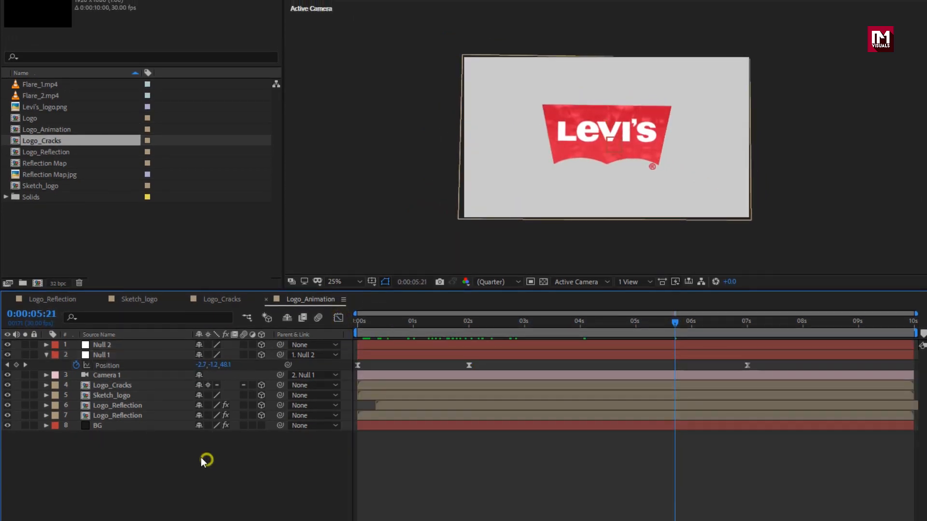
click(46, 353)
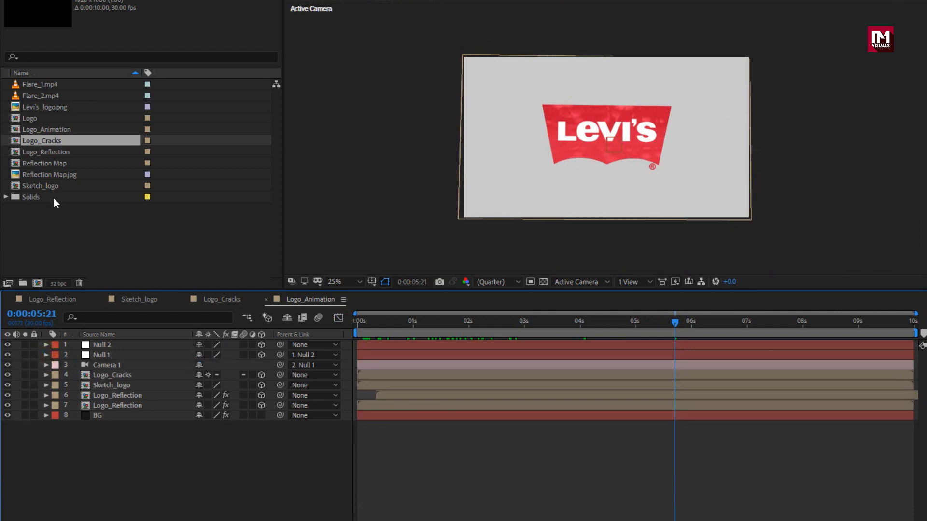
Add Flare_1.mp4 and Flare_2.mp4 to Logo_Animation above all other layers, with Flare_2.mp4 topmost
click(39, 96)
click(37, 85)
drag(37, 84, 125, 339)
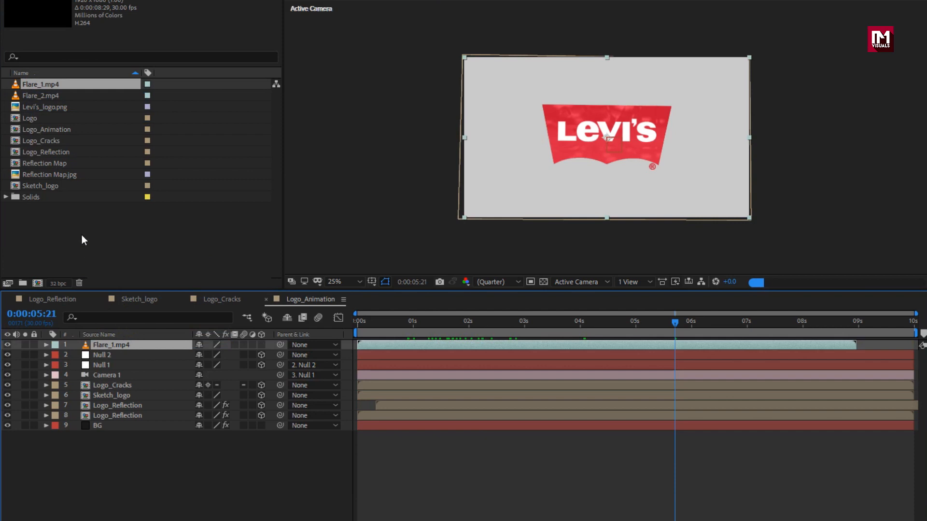
click(36, 95)
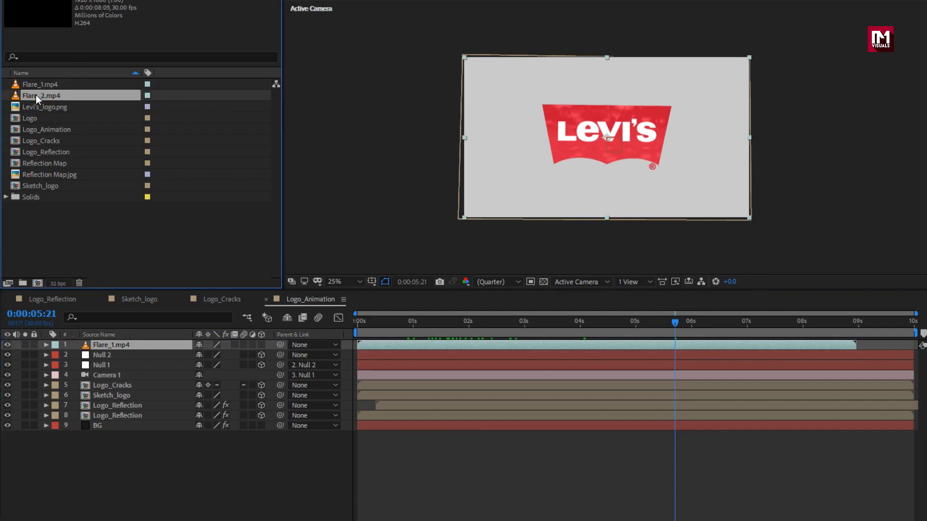
drag(36, 95, 135, 340)
Set the blending mode of both the Flare_1.mp4 and Flare_2.mp4 layers to Screen
click(132, 339)
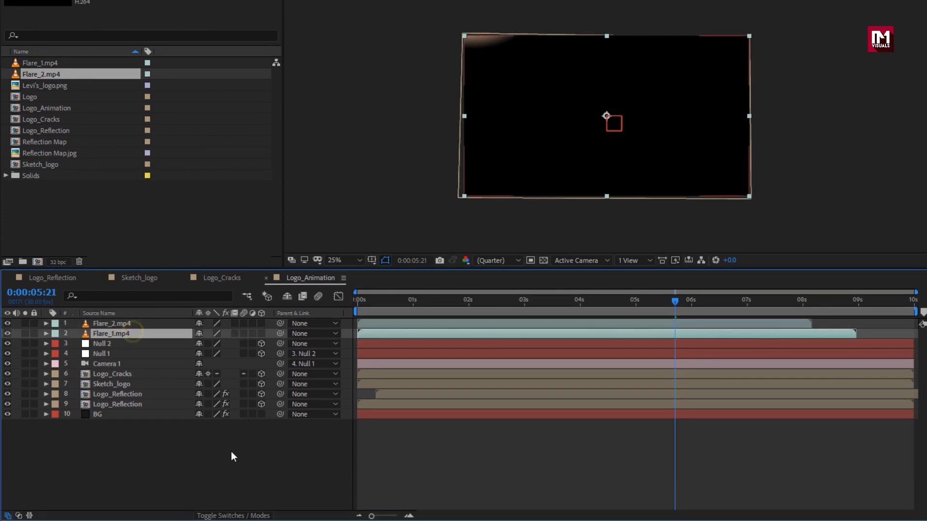
click(244, 516)
click(207, 333)
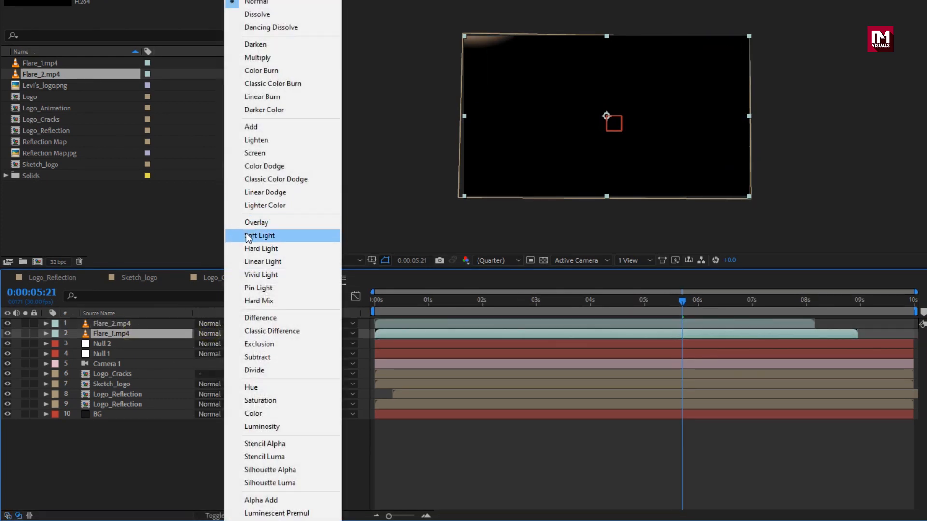
click(250, 153)
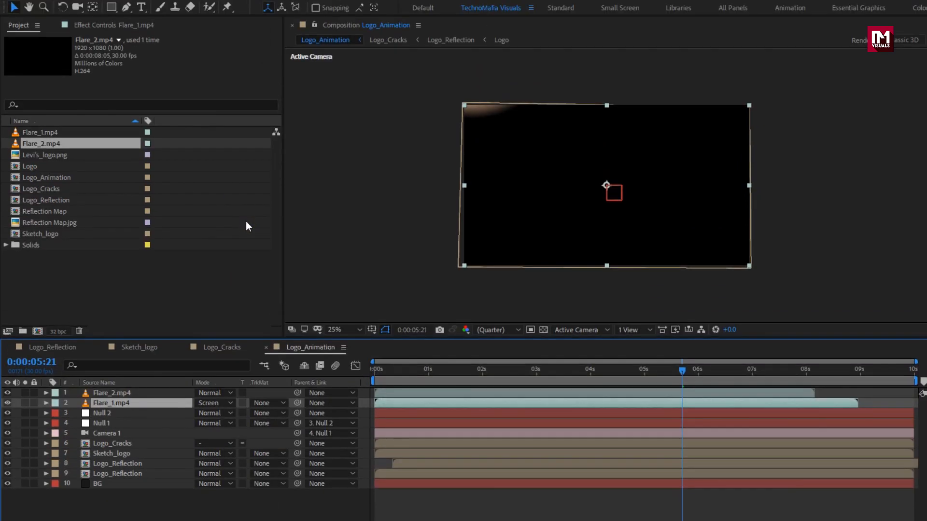
click(204, 394)
click(247, 226)
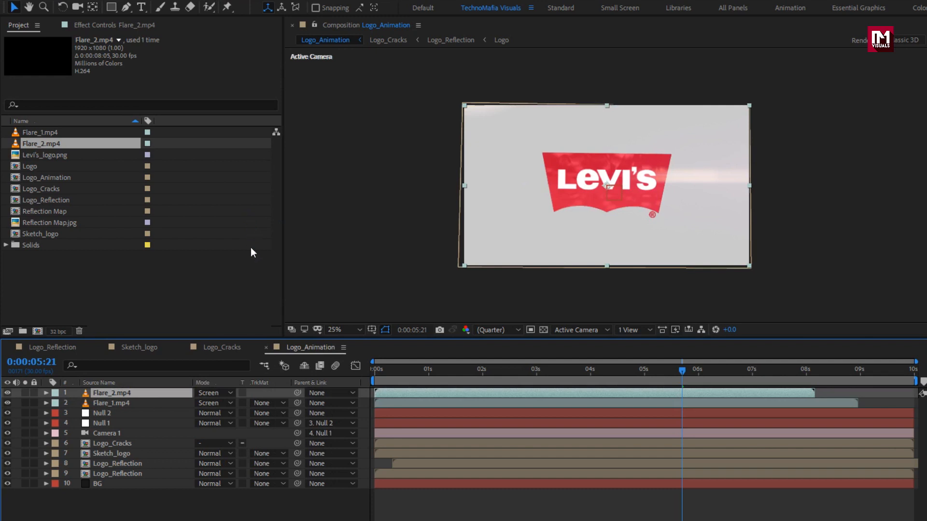
Create a new 1920 x 1080 px solid named Frame on top of the Logo_Animation layers
click(171, 506)
right_click(166, 505)
mouse_move(254, 377)
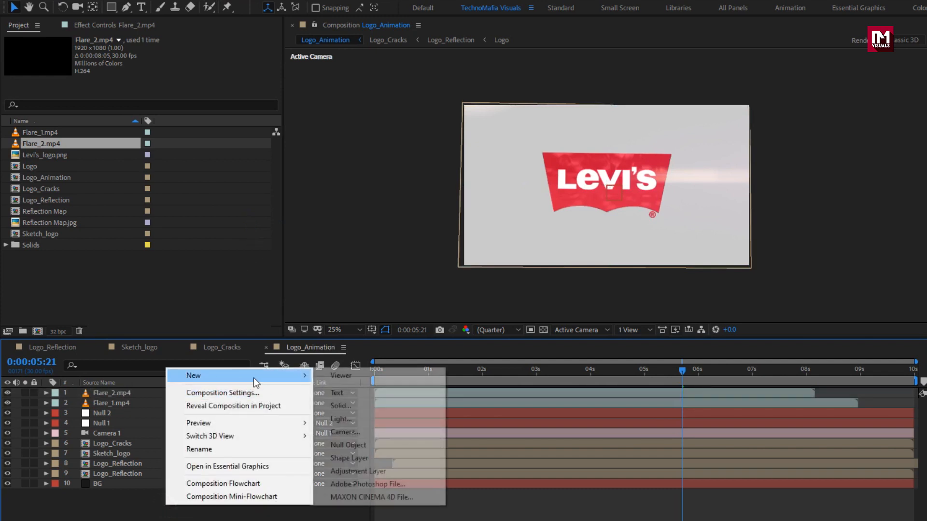
click(355, 405)
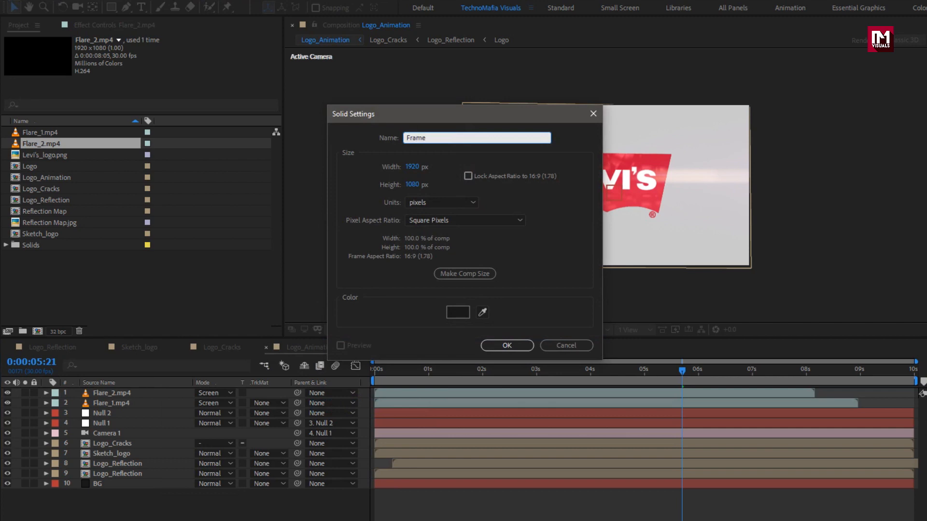
click(496, 344)
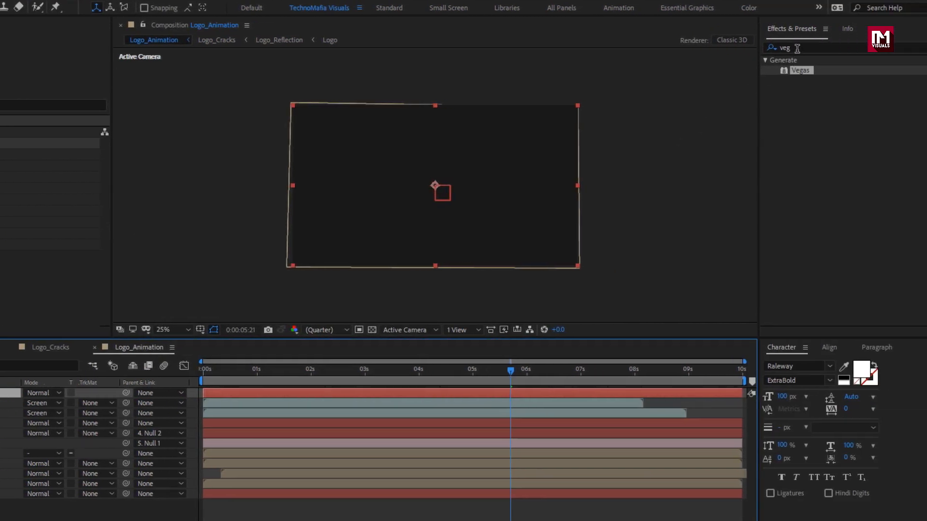
Apply the Fill effect to the Frame solid and set its color to black
drag(839, 47, 780, 53)
text(fill)
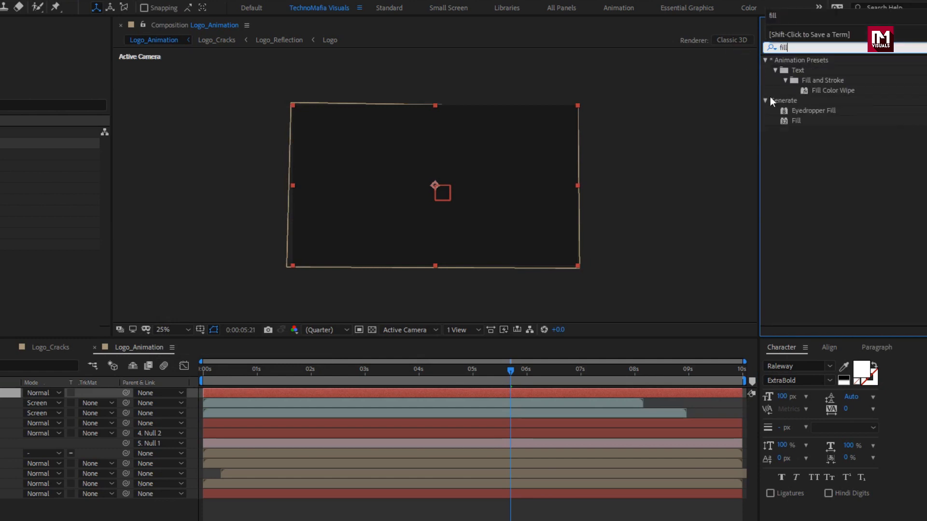
drag(796, 121, 428, 170)
click(158, 81)
drag(188, 199, 140, 331)
click(395, 148)
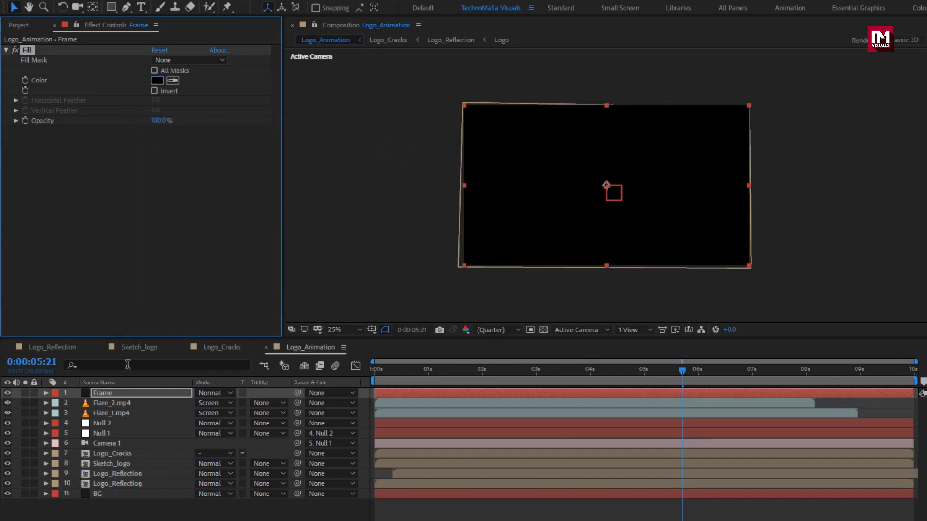
Add a full-size rectangular mask to Frame, set its shape to 10% top and 90% bottom of source, and invert it
click(123, 395)
double_click(111, 7)
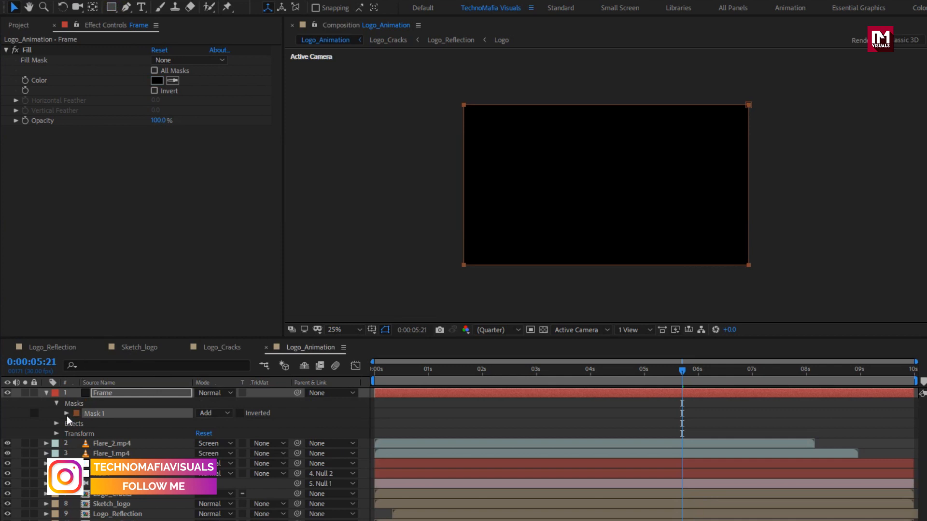
click(67, 414)
click(207, 424)
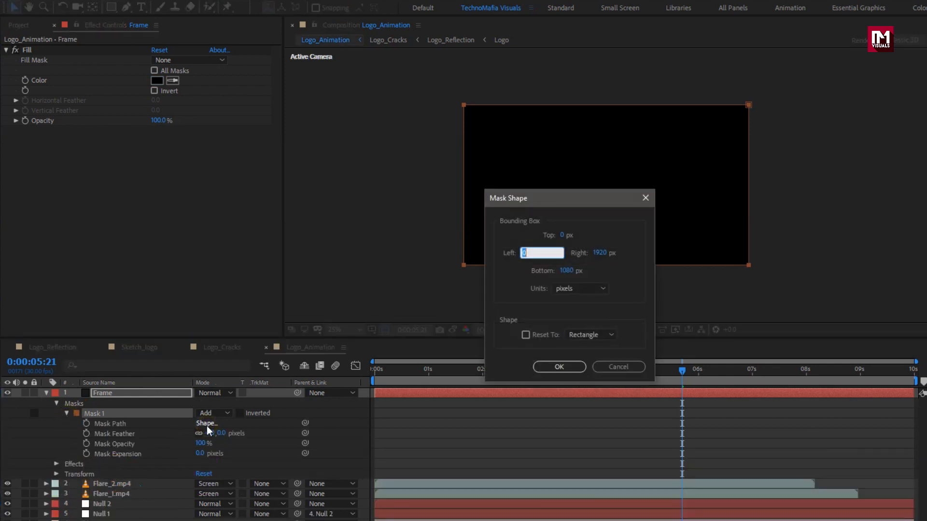
click(577, 288)
click(569, 337)
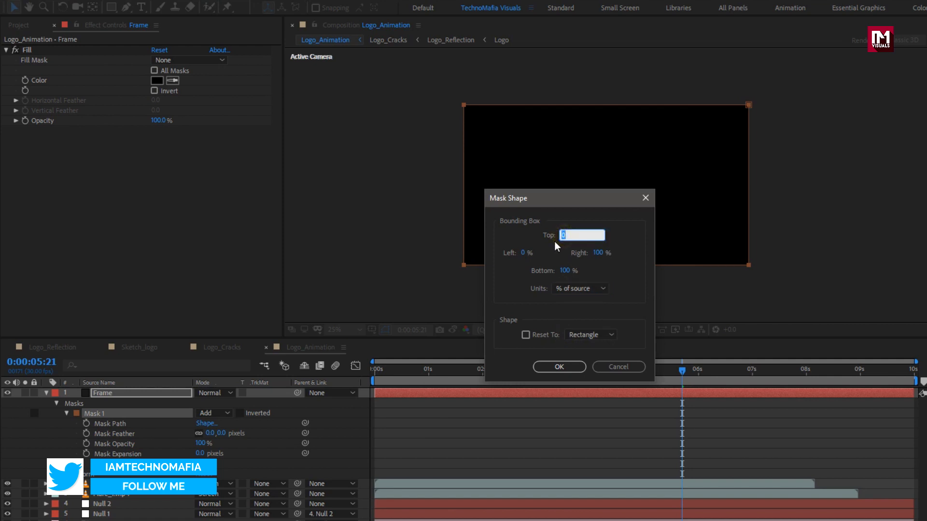
text(10)
click(564, 271)
text(90)
click(553, 367)
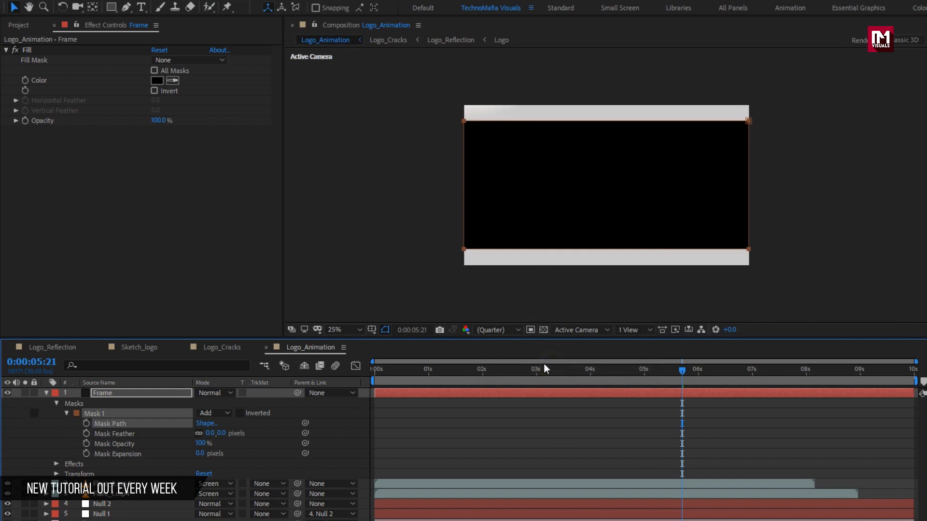
click(237, 415)
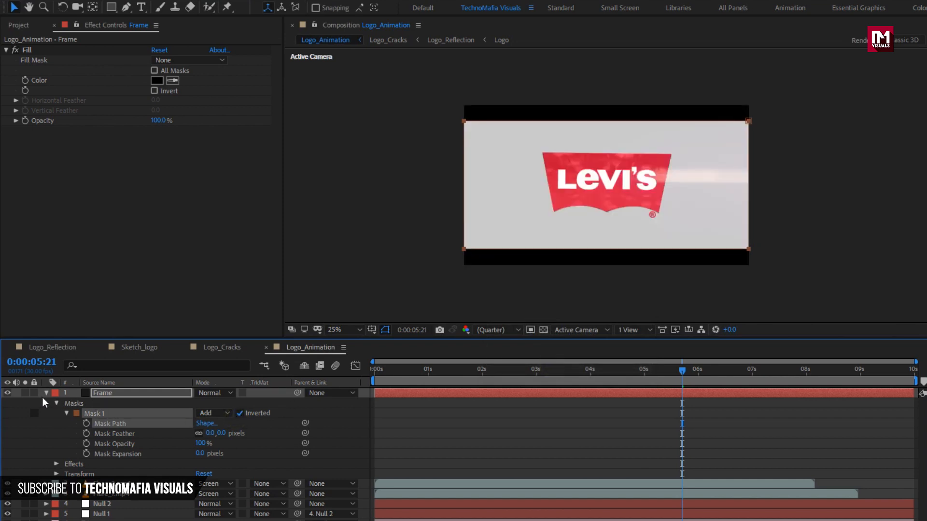
click(46, 393)
Delay the Logo_Cracks layer so that it starts at 0:00:01:20, checking the shards against the sketch animation
click(338, 330)
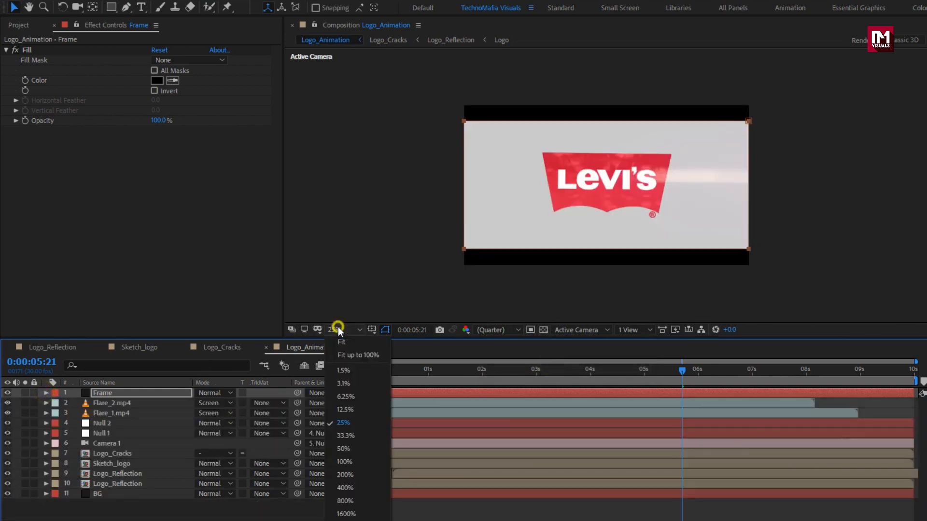
click(341, 355)
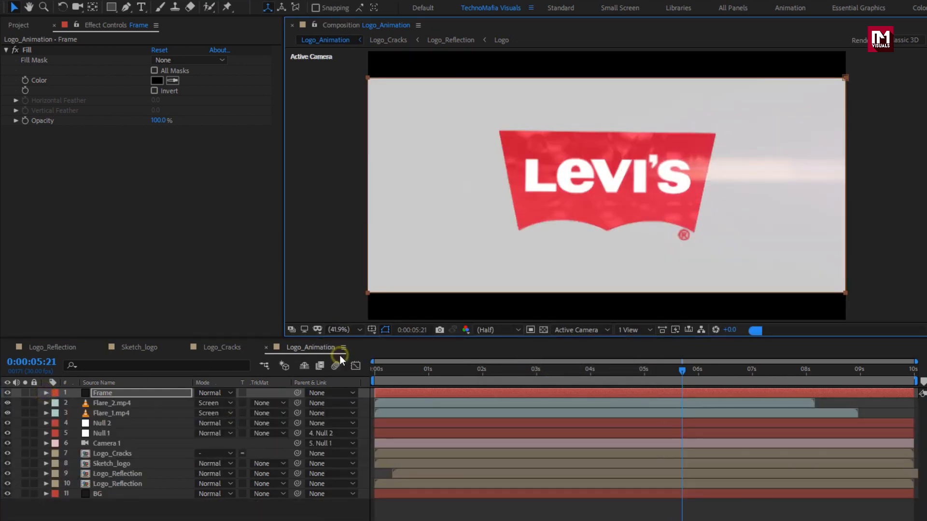
click(374, 368)
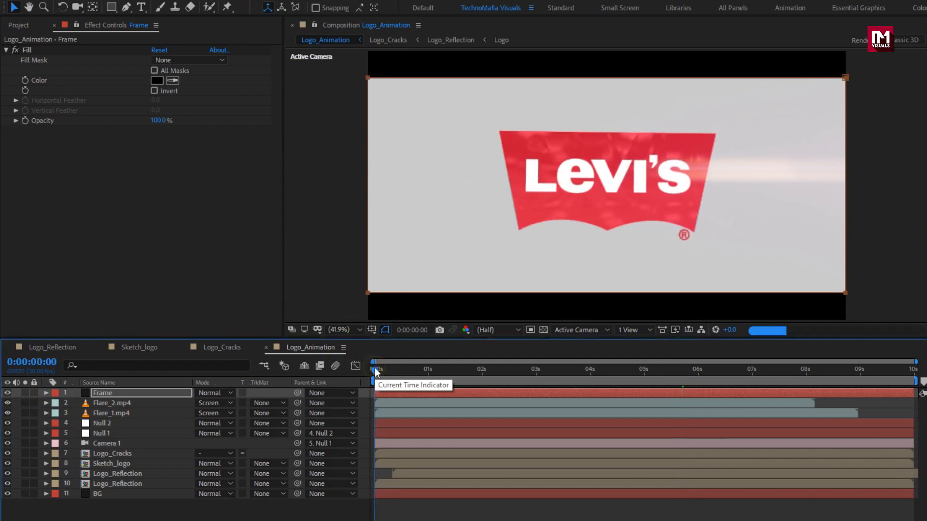
click(124, 462)
click(122, 453)
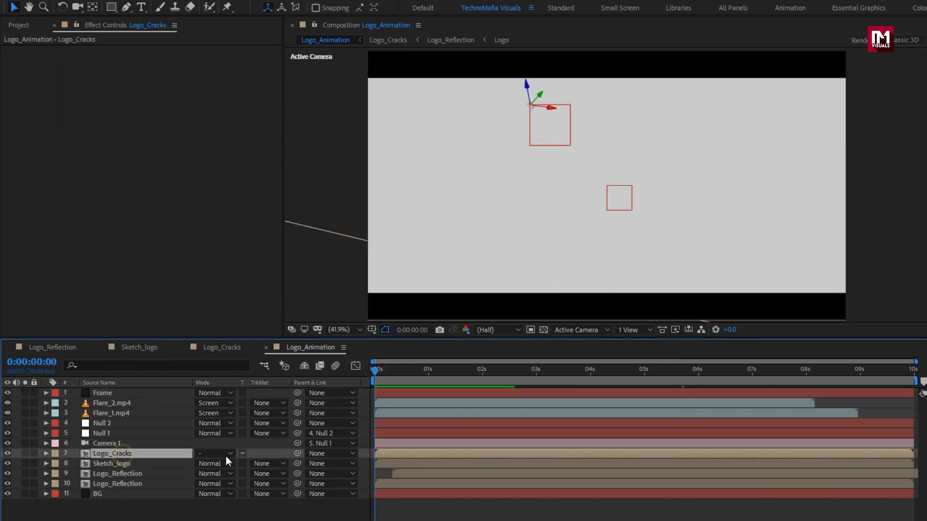
click(438, 368)
drag(445, 372, 473, 376)
click(524, 371)
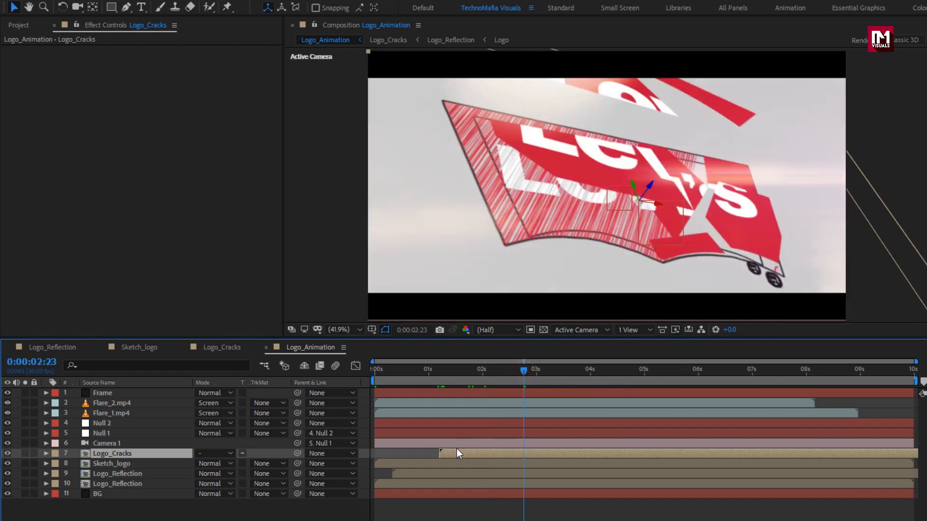
drag(458, 453, 474, 451)
drag(462, 373, 465, 372)
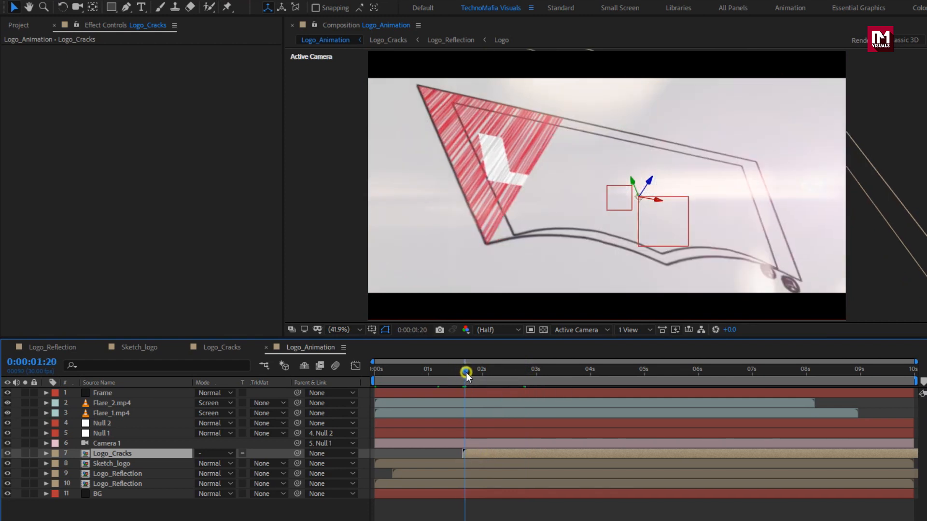
click(475, 453)
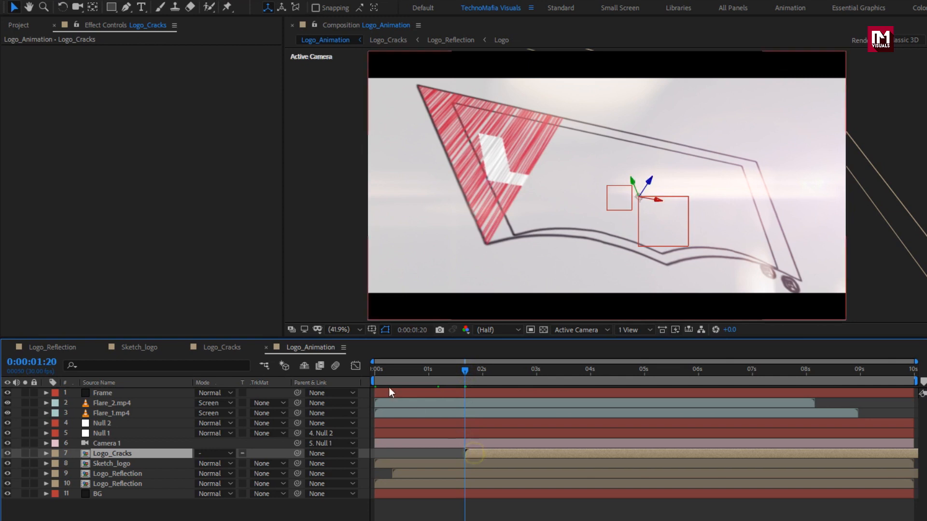
Preview the Logo_Animation composition from 0 seconds
click(374, 372)
key(space)
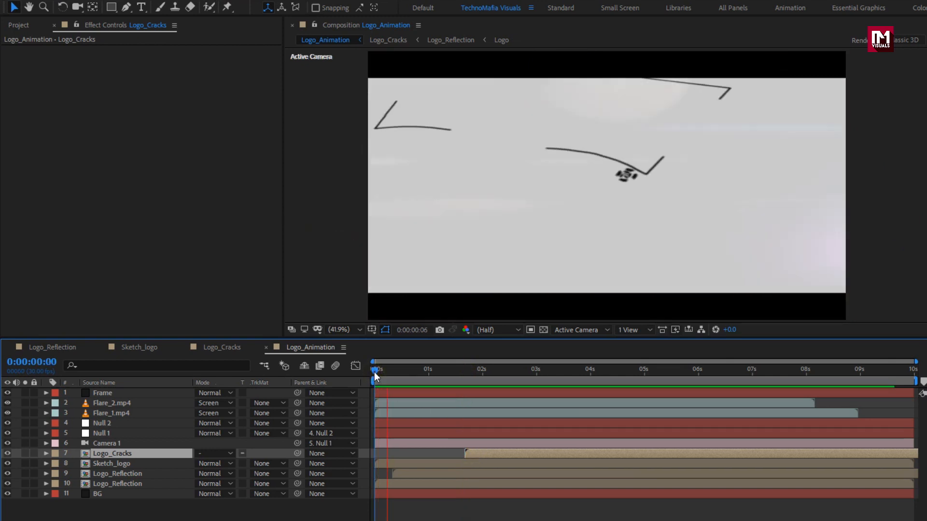